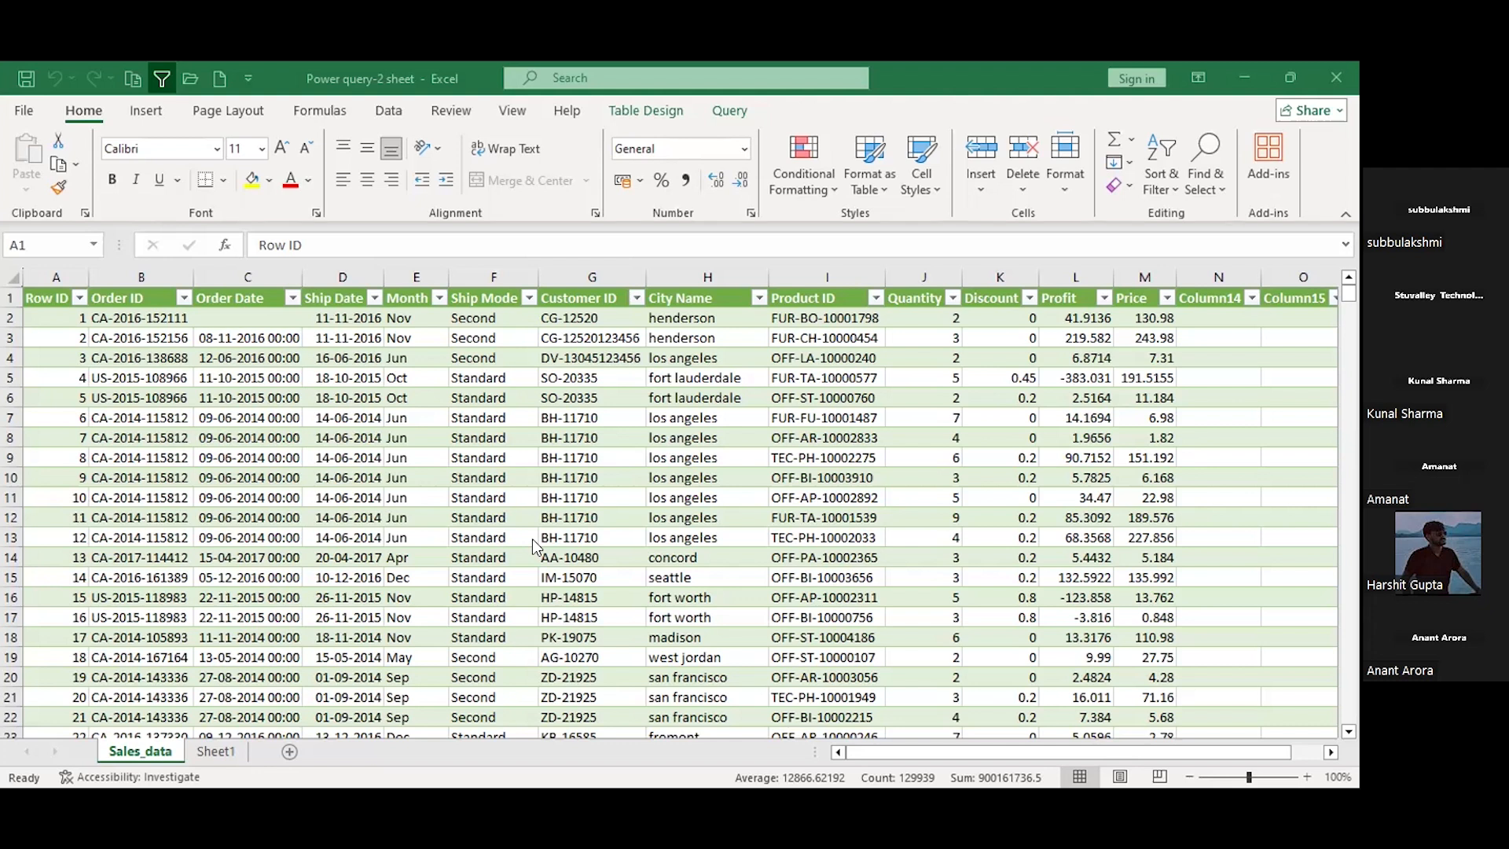
- Display the list of the workbook's queries and connections
{"action": "left_click", "coordinate": [397, 112]}
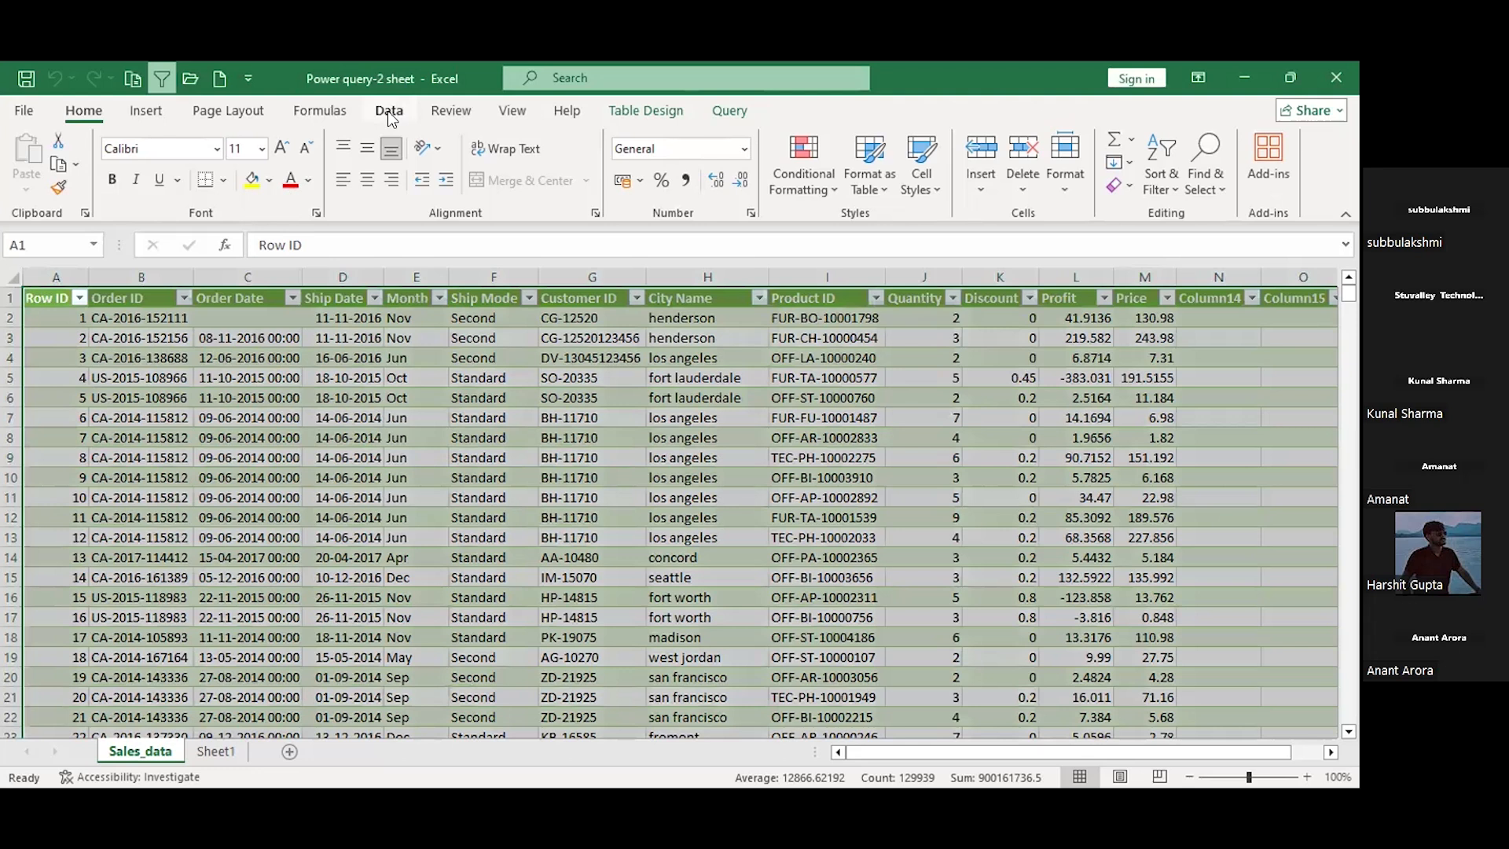
{"action": "left_click", "coordinate": [388, 111]}
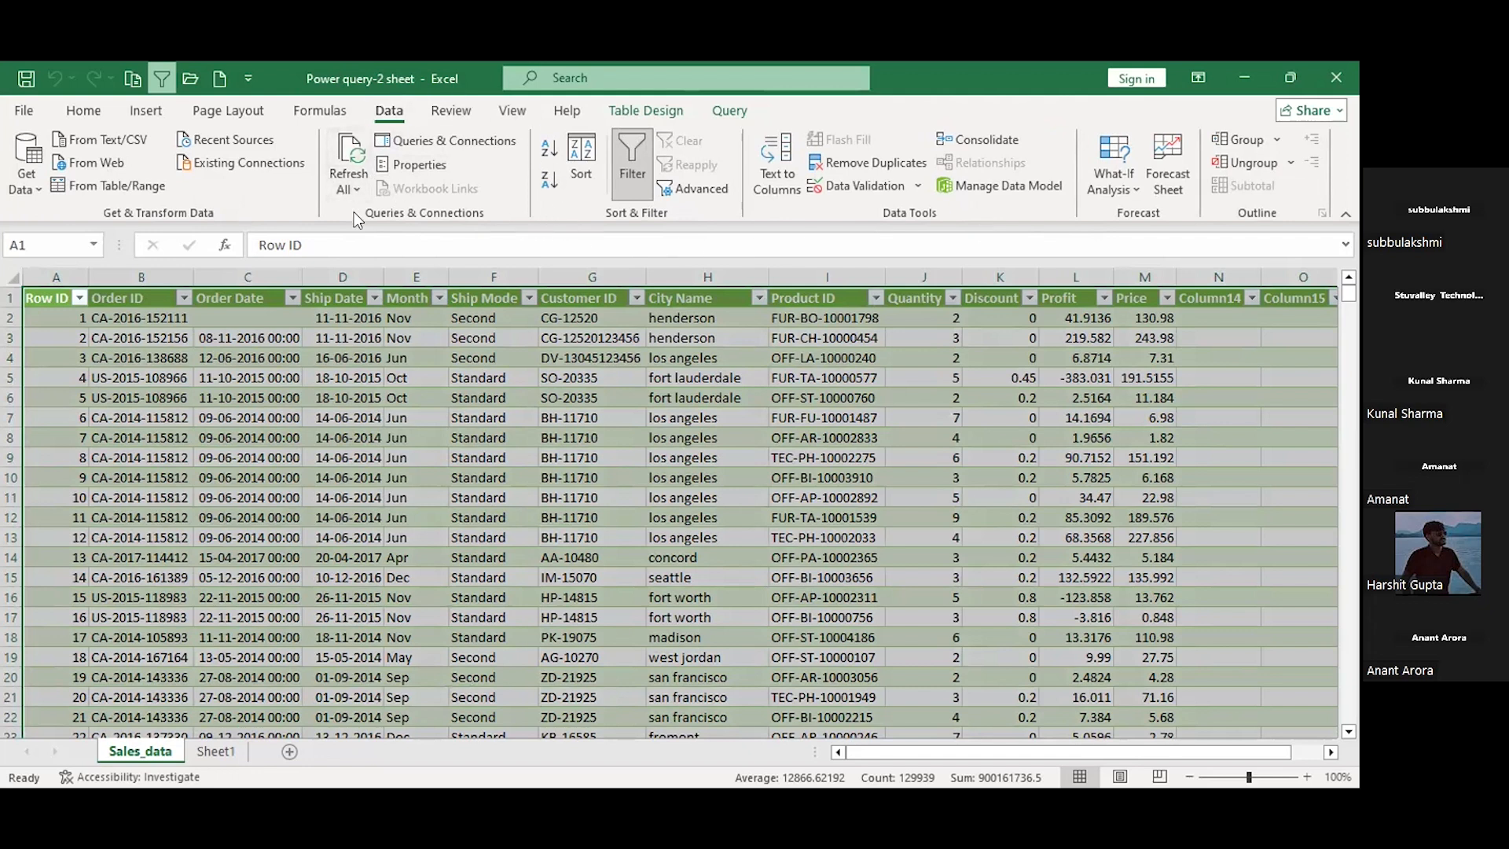
{"action": "left_click", "coordinate": [429, 140]}
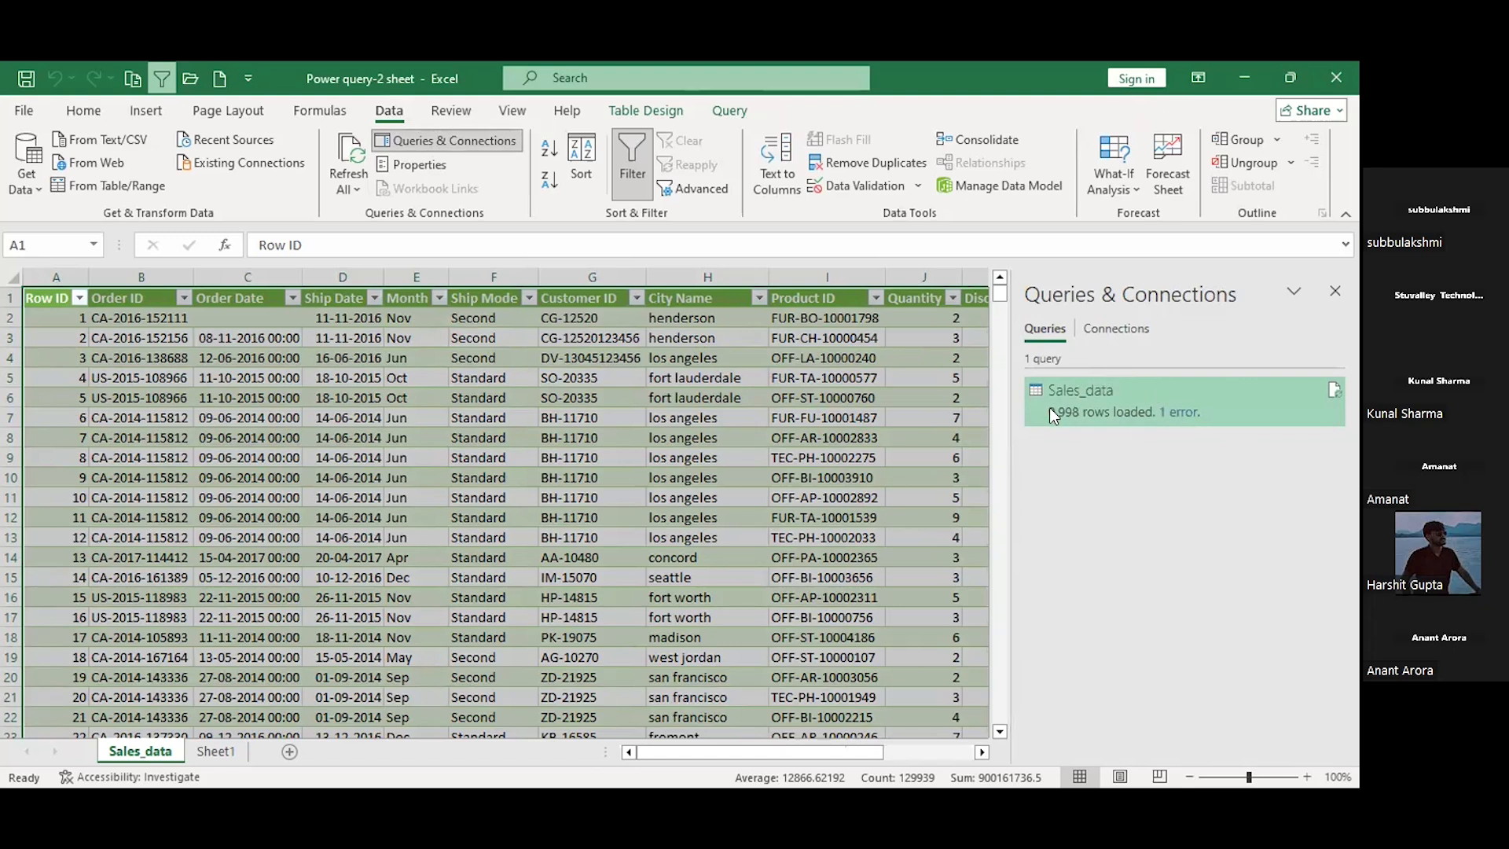
- Preview the Sales_data query's details, including its columns and load status, and close the preview
{"action": "mouse_move", "coordinate": [1105, 399]}
{"action": "mouse_move", "coordinate": [1156, 415]}
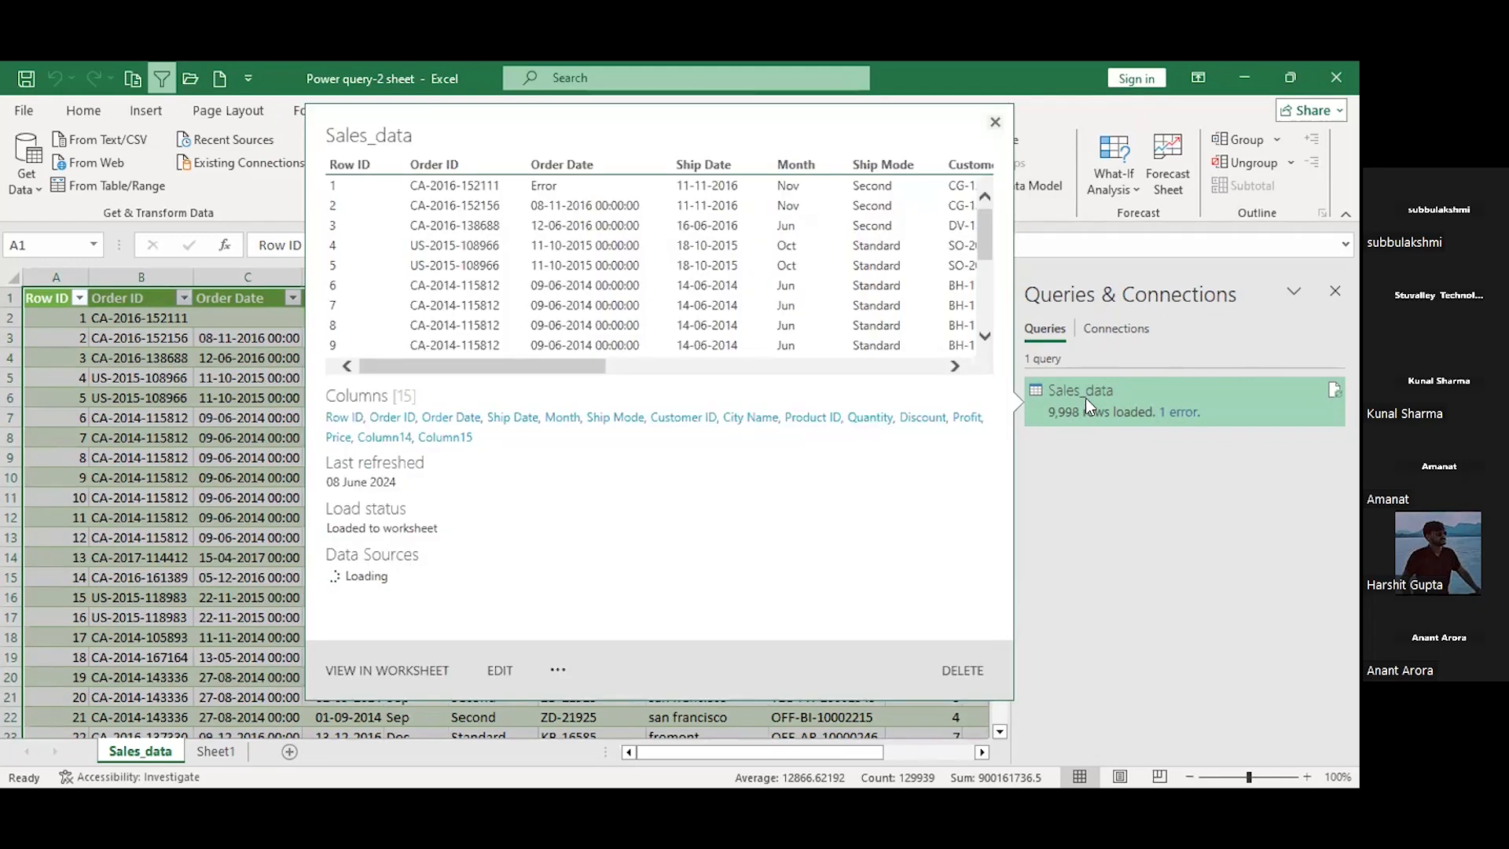
{"action": "left_click", "coordinate": [995, 123]}
{"action": "left_click", "coordinate": [989, 123]}
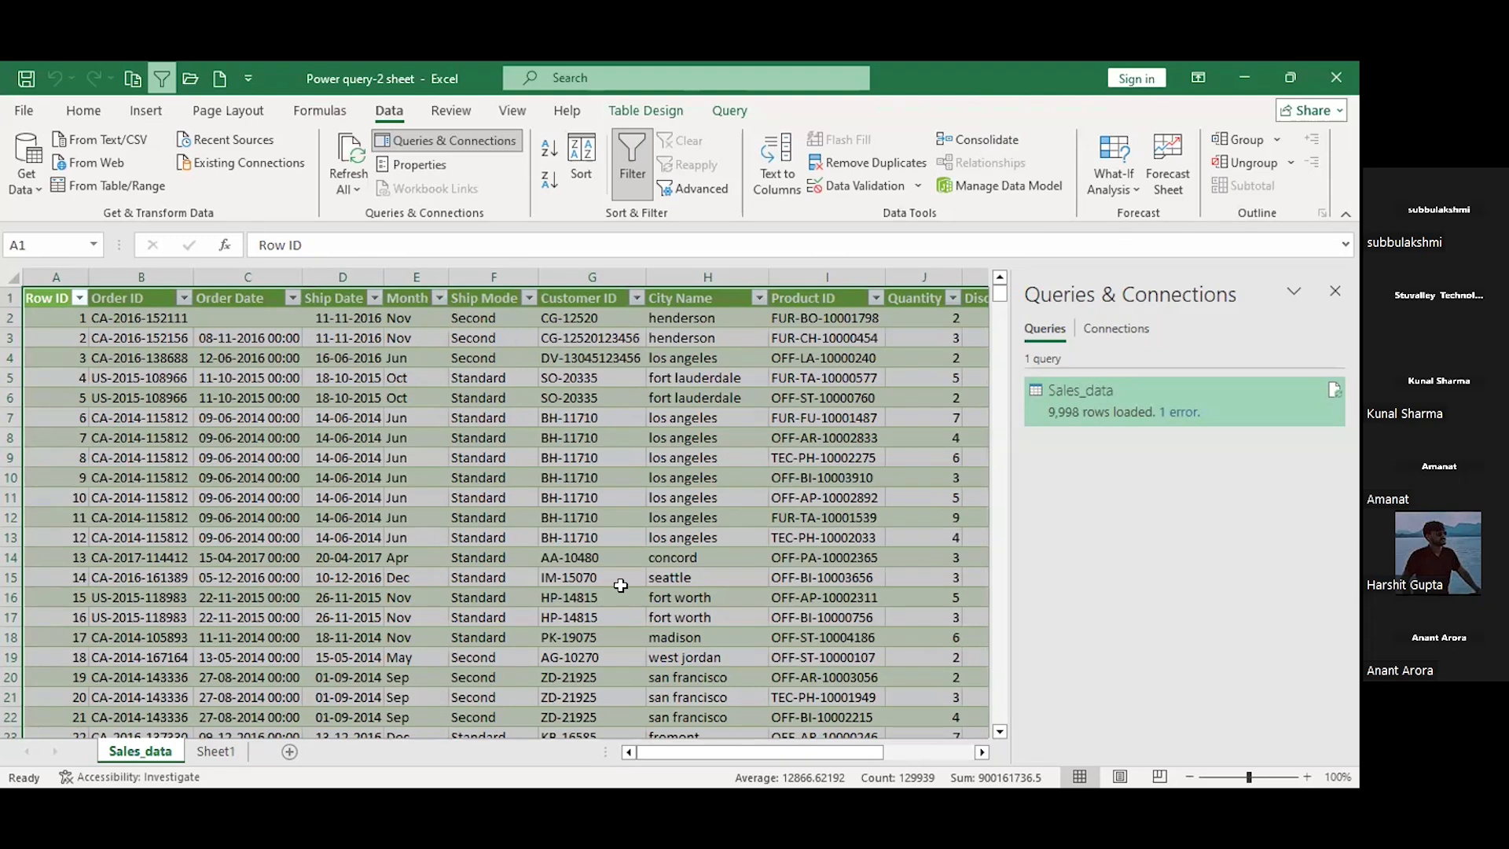
- Open the Sales_data query for editing in the Power Query Editor
{"action": "left_click", "coordinate": [730, 111]}
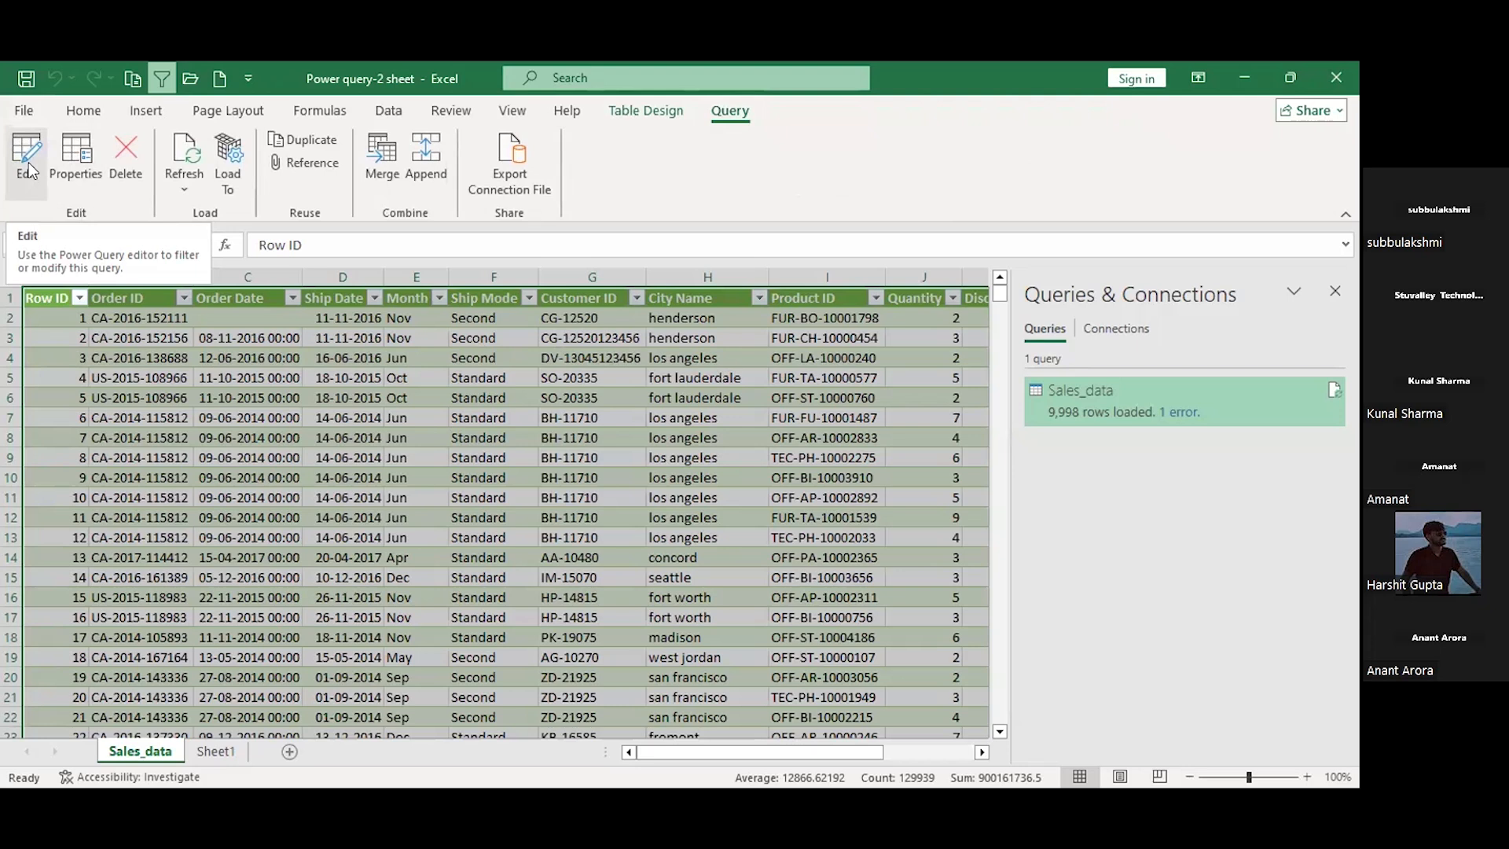
{"action": "right_click", "coordinate": [1110, 390]}
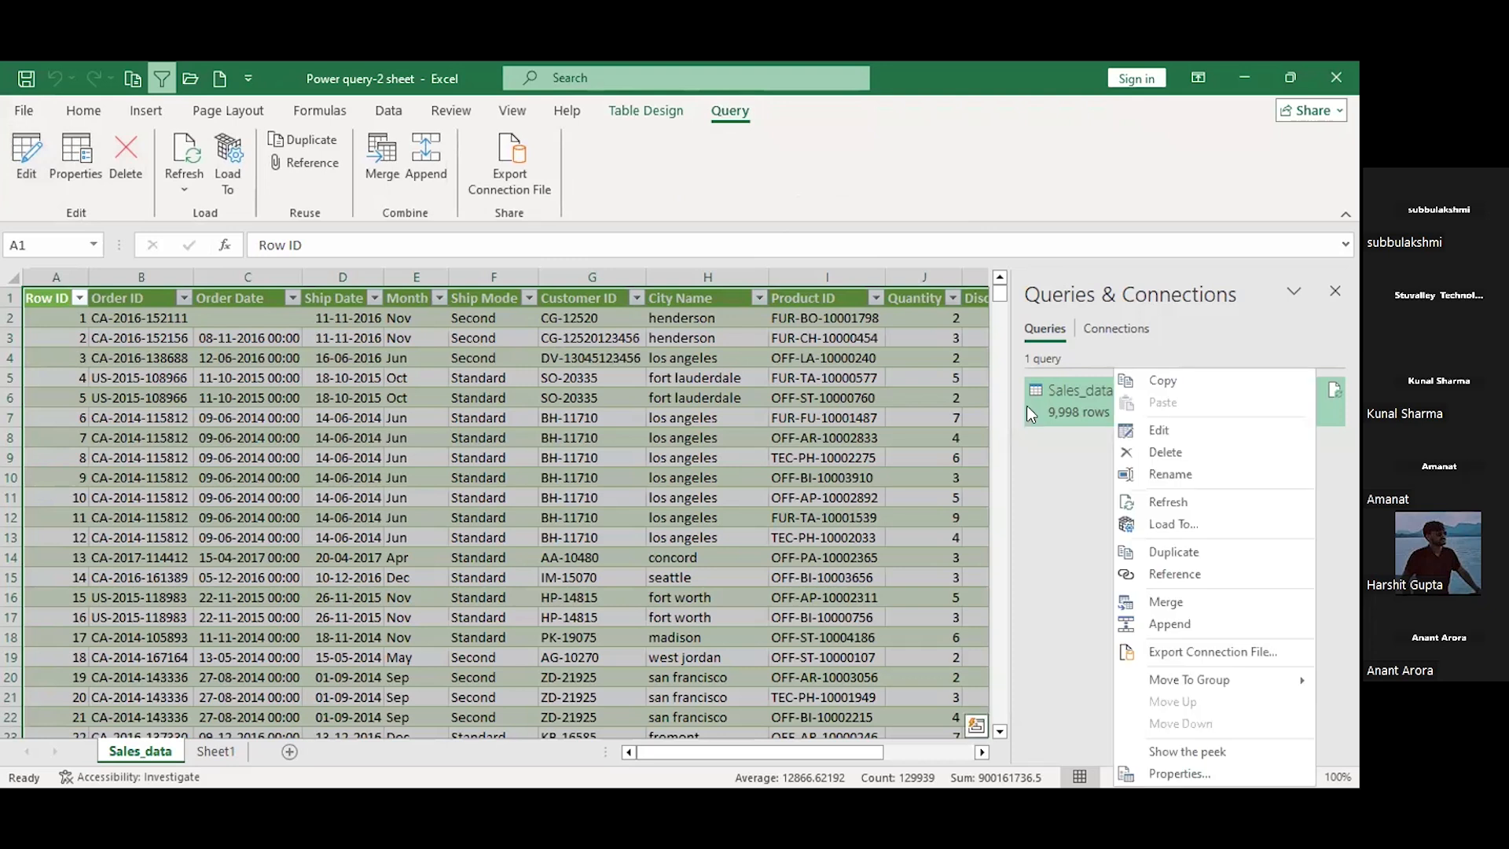
{"action": "left_click", "coordinate": [1157, 433]}
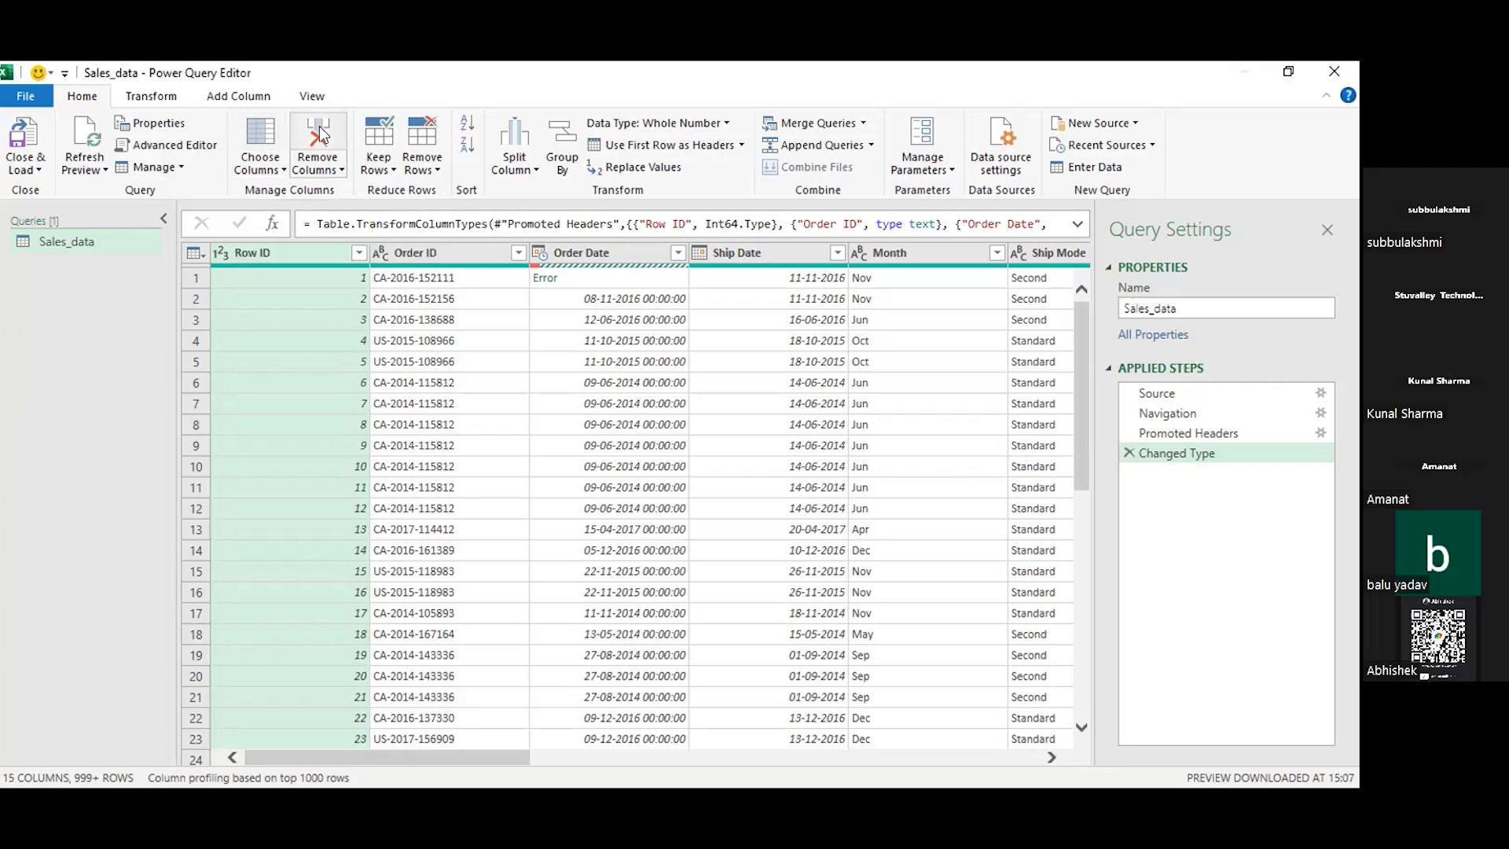
- Choose to keep only the Row ID, Order Date, Ship Date, Month, Ship Mode and Customer ID columns in the Sales_data query
{"action": "left_click", "coordinate": [283, 168]}
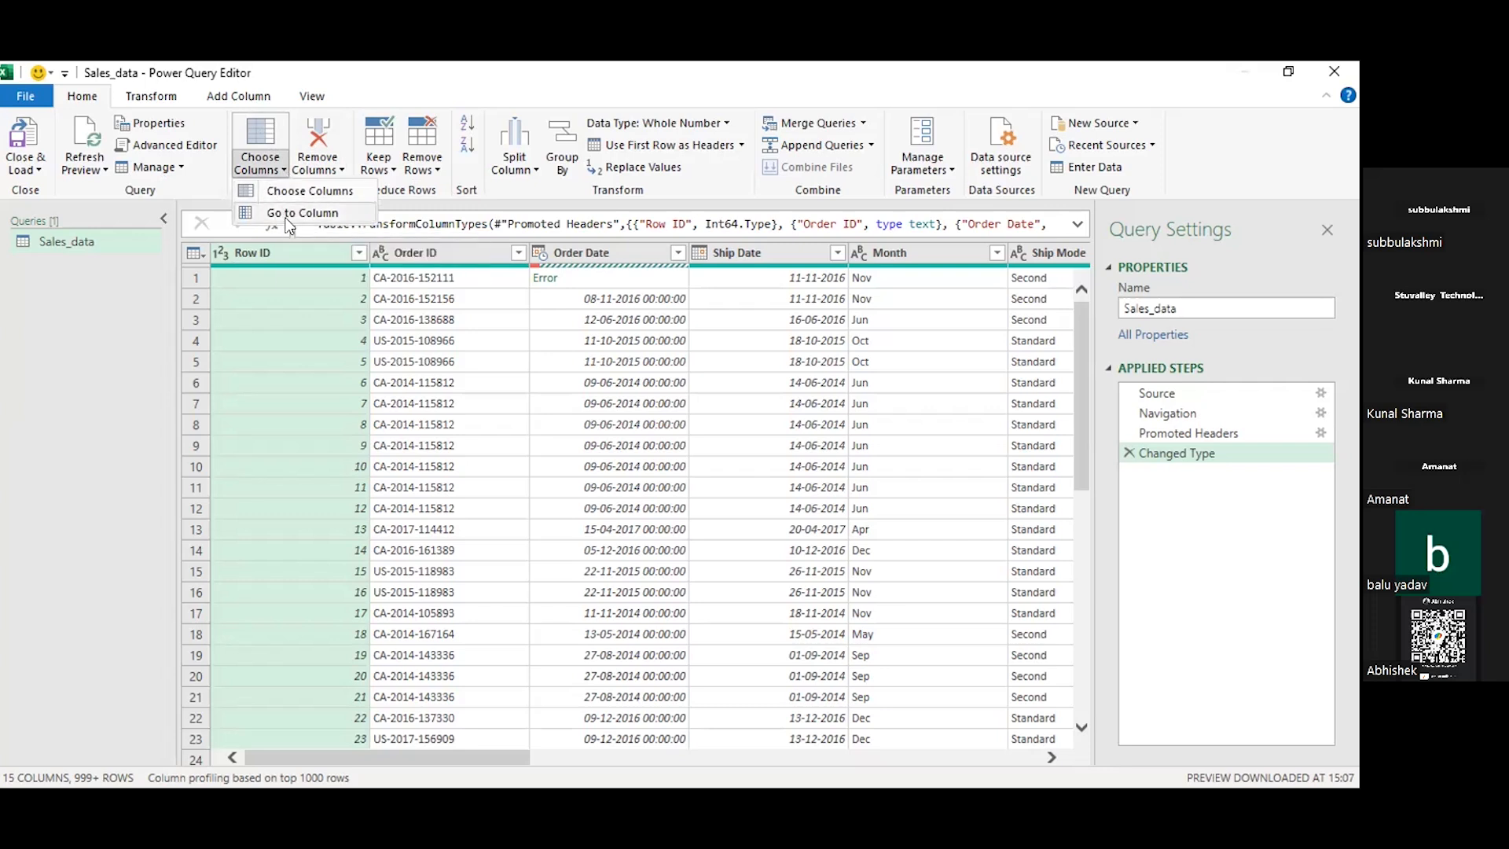
{"action": "left_click", "coordinate": [292, 191]}
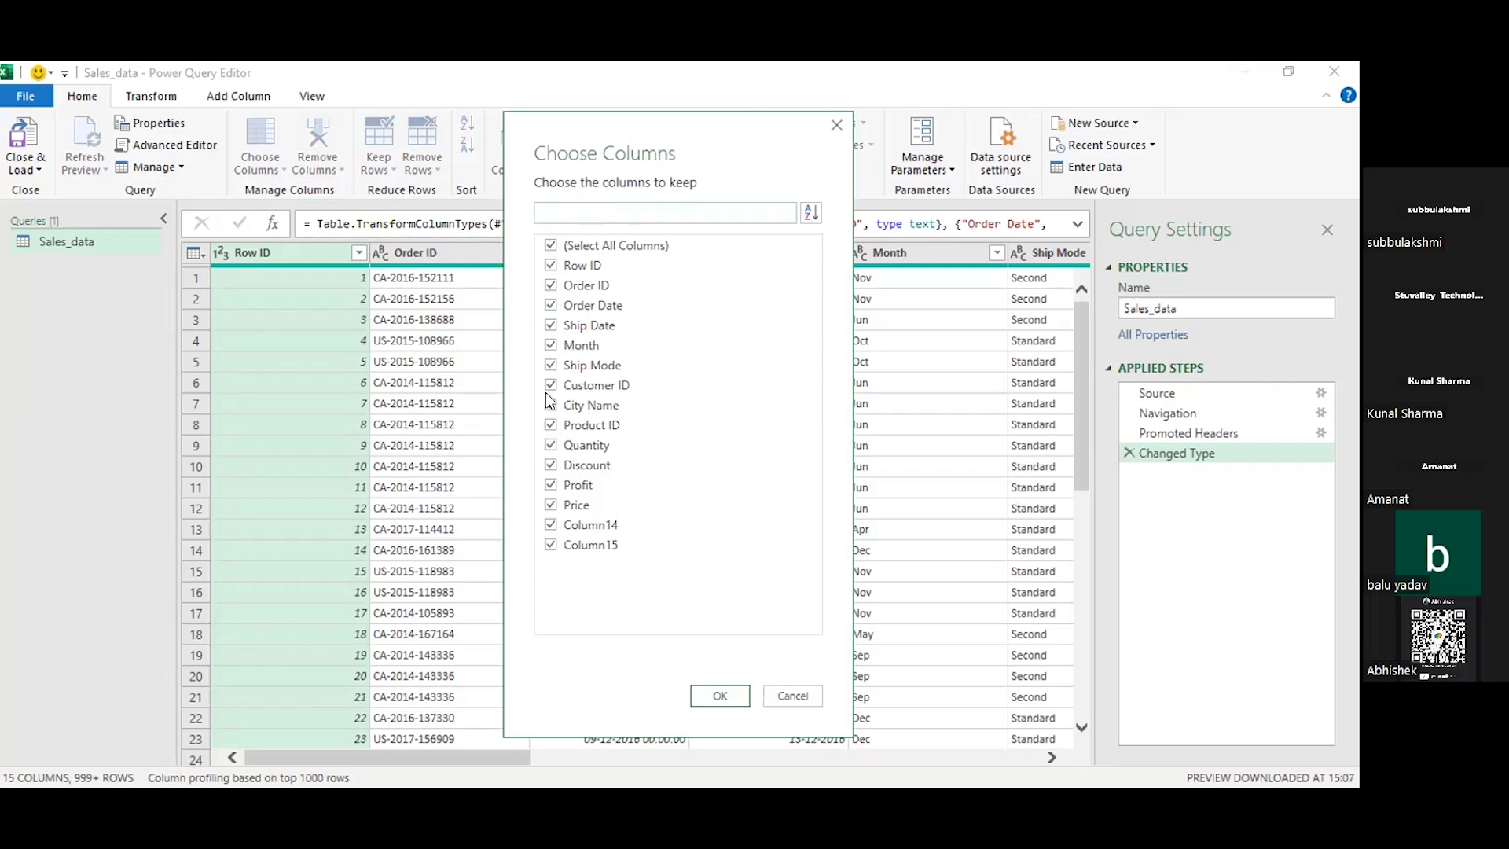
{"action": "left_click", "coordinate": [553, 247]}
{"action": "left_click", "coordinate": [552, 267]}
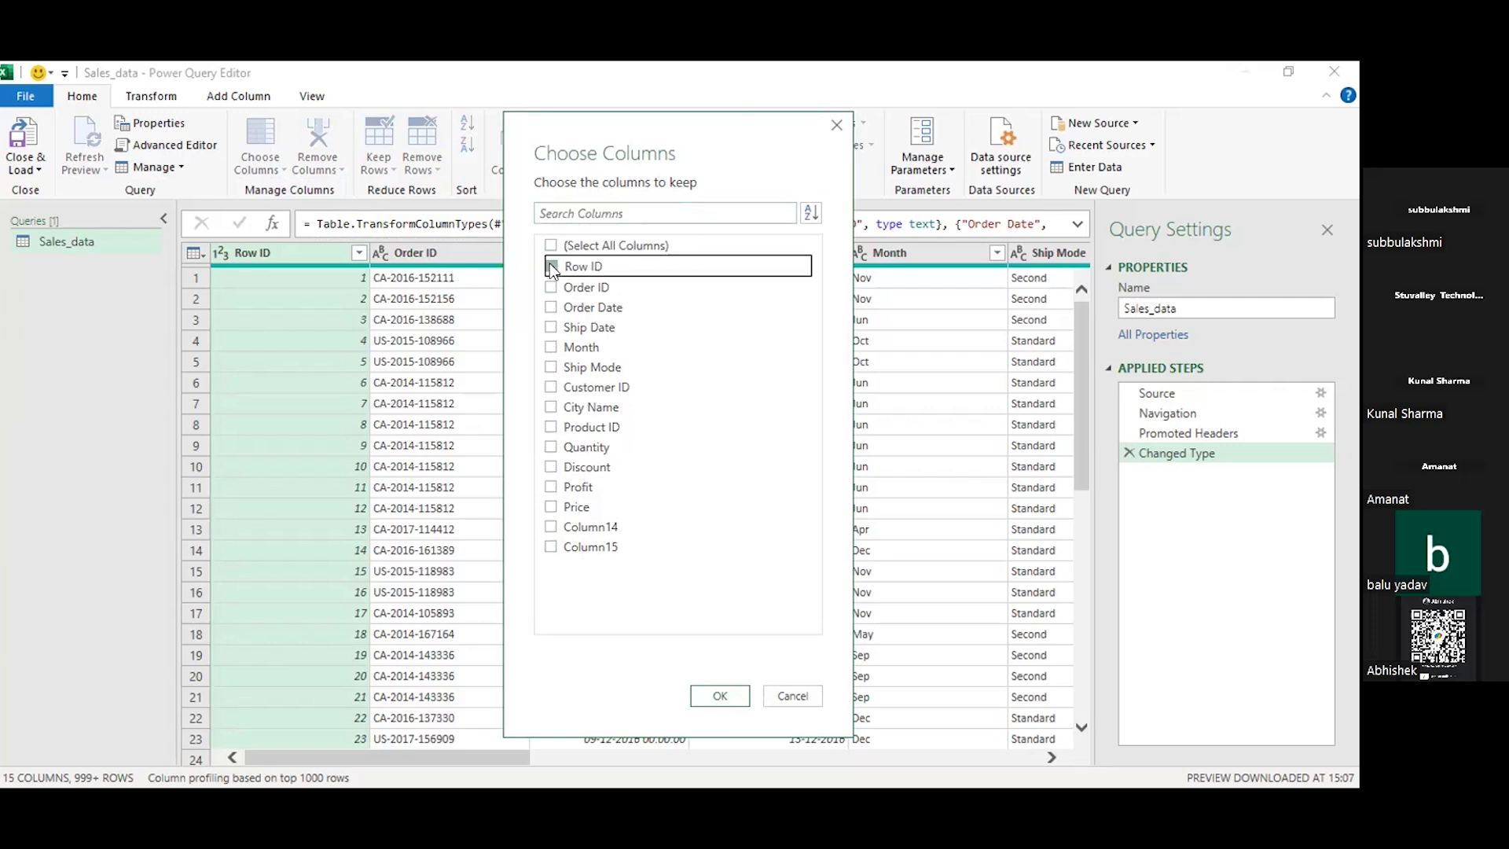
{"action": "left_click", "coordinate": [552, 307]}
{"action": "left_click", "coordinate": [551, 327]}
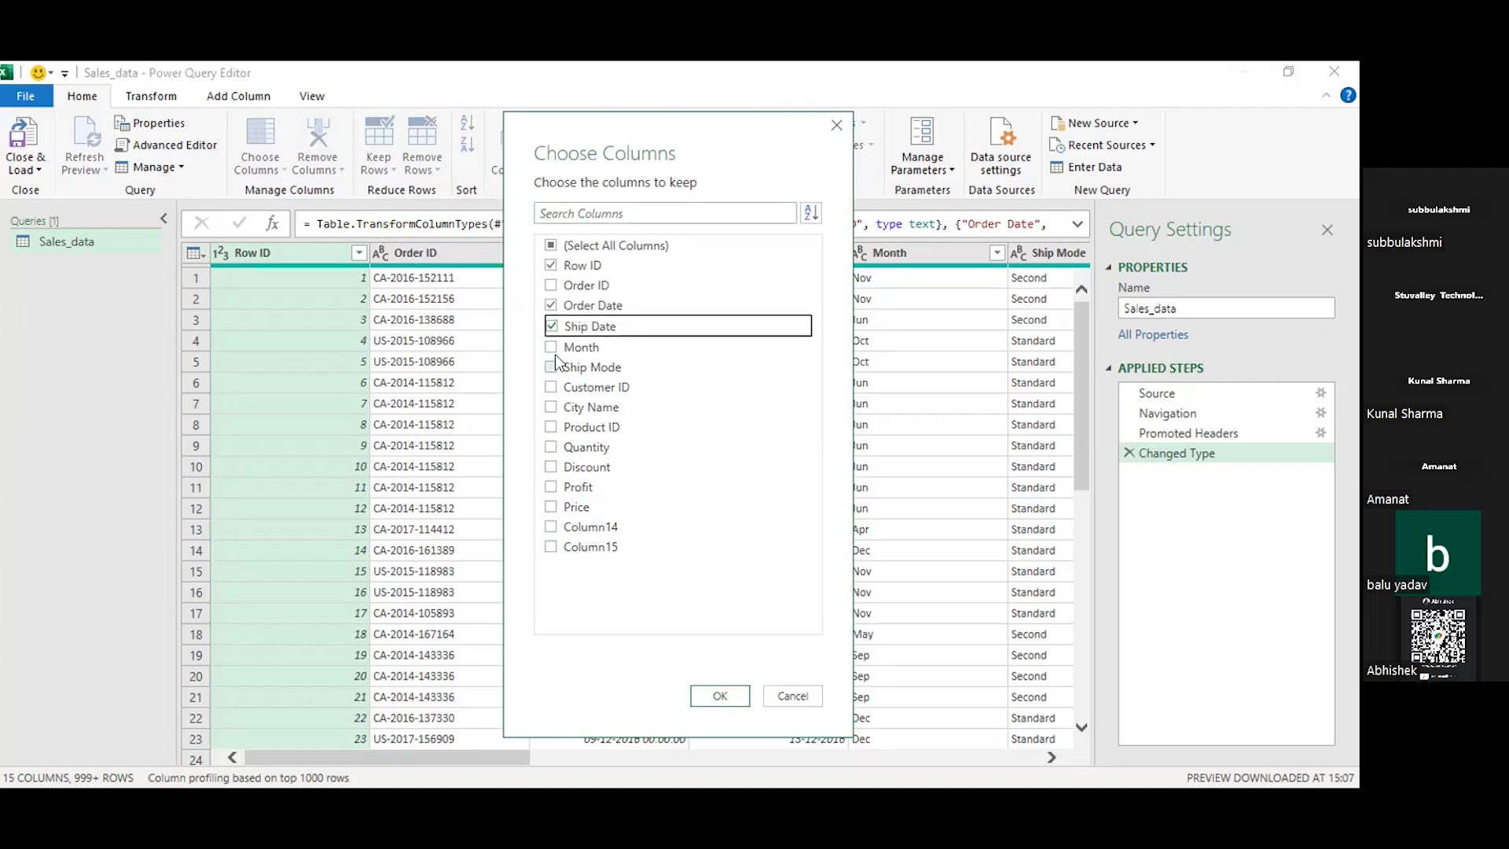
{"action": "left_click", "coordinate": [552, 344]}
{"action": "left_click", "coordinate": [551, 365]}
{"action": "left_click", "coordinate": [552, 365]}
{"action": "left_click", "coordinate": [550, 366]}
{"action": "left_click", "coordinate": [552, 385]}
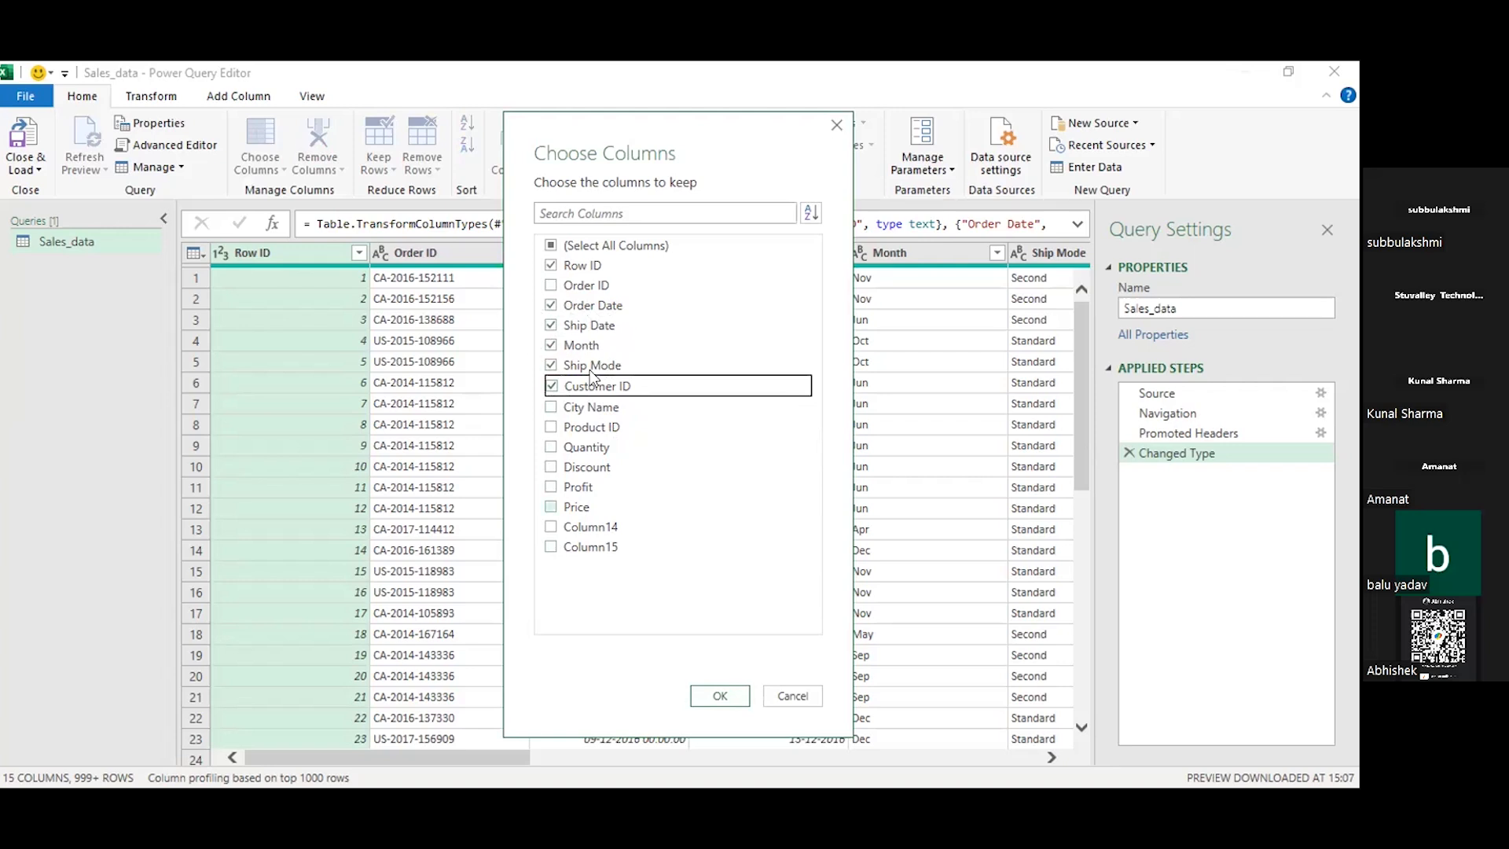
{"action": "left_click", "coordinate": [715, 693]}
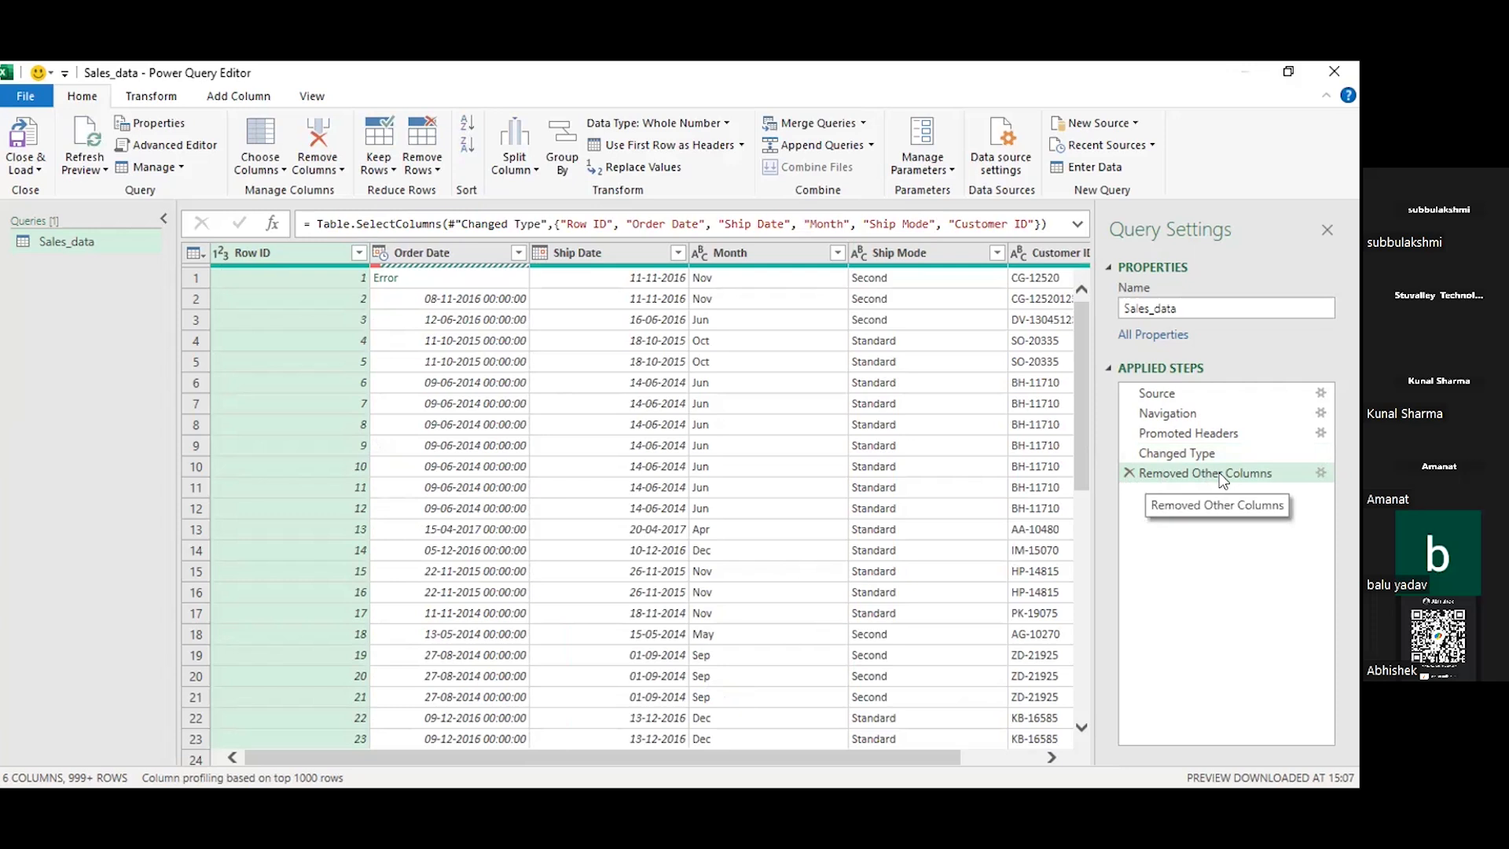
- Look over the reduced table and delete the Removed Other Columns step from the query
{"action": "scroll", "coordinate": [652, 507], "scroll_direction": "down", "scroll_amount": 6}
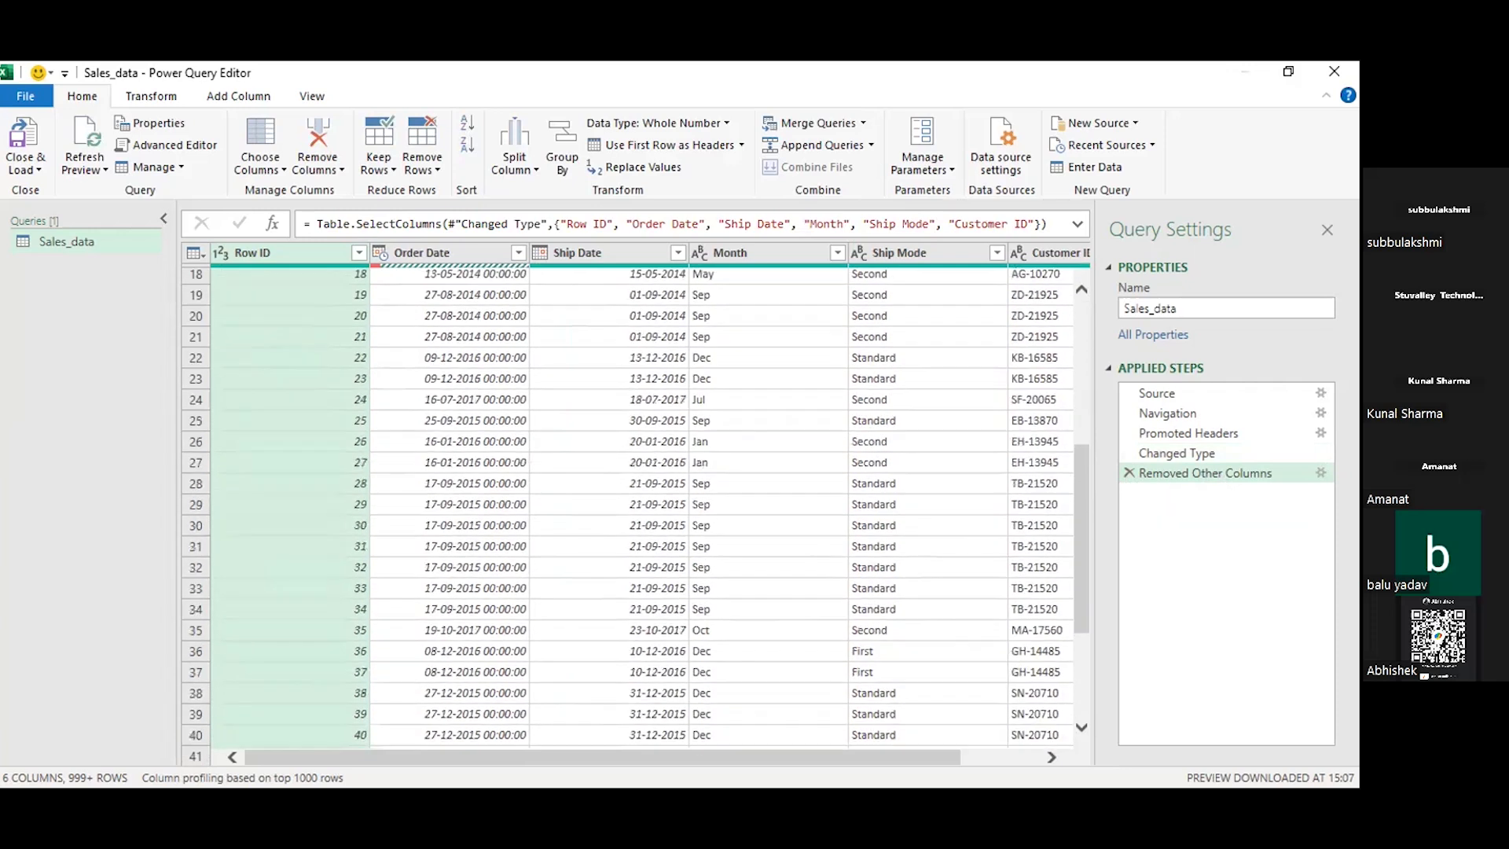
{"action": "left_click", "coordinate": [1042, 756]}
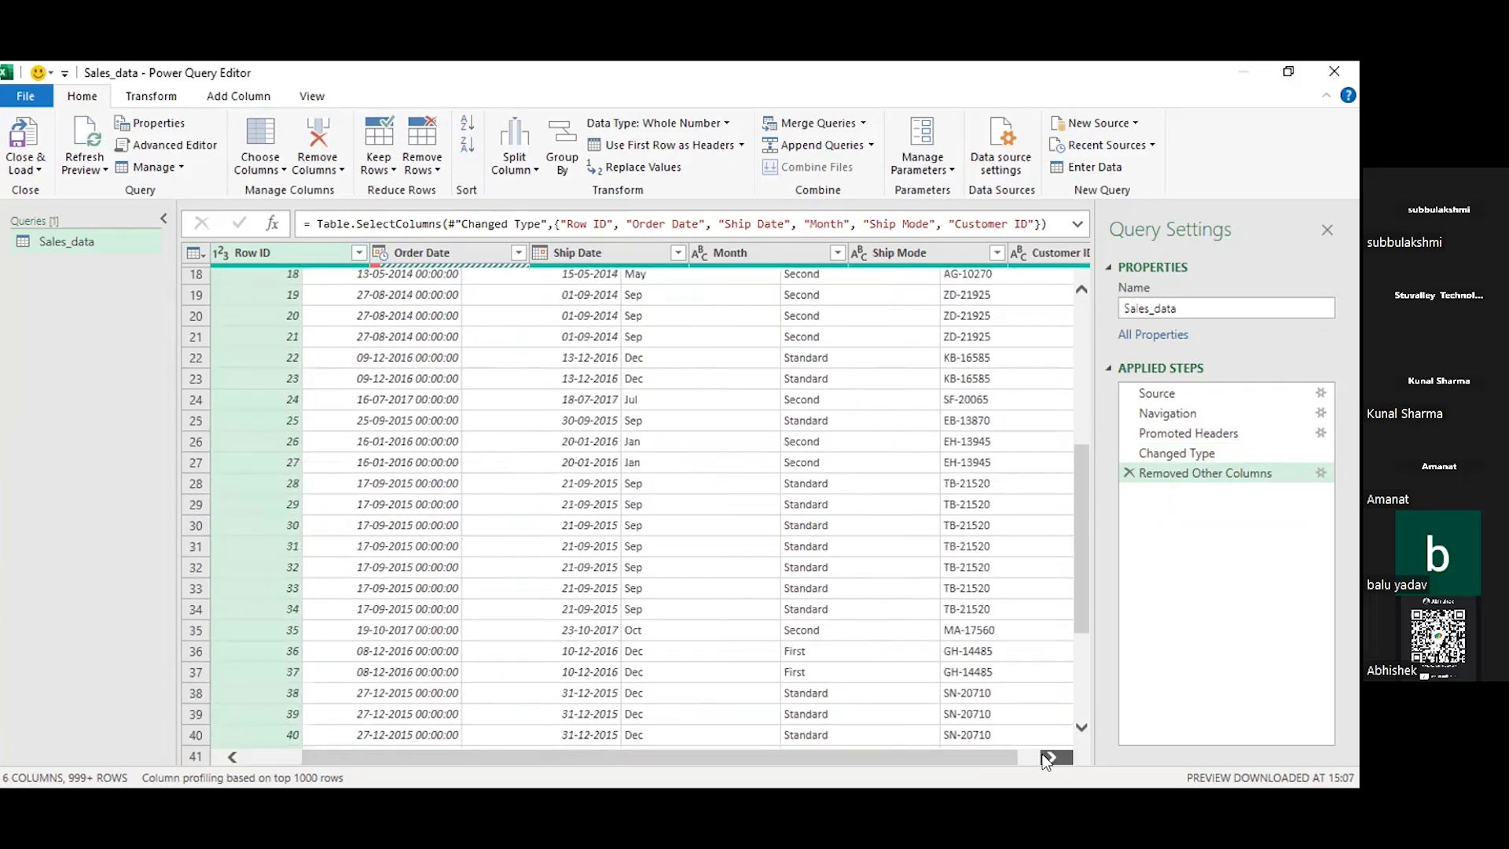
{"action": "left_click", "coordinate": [1129, 473]}
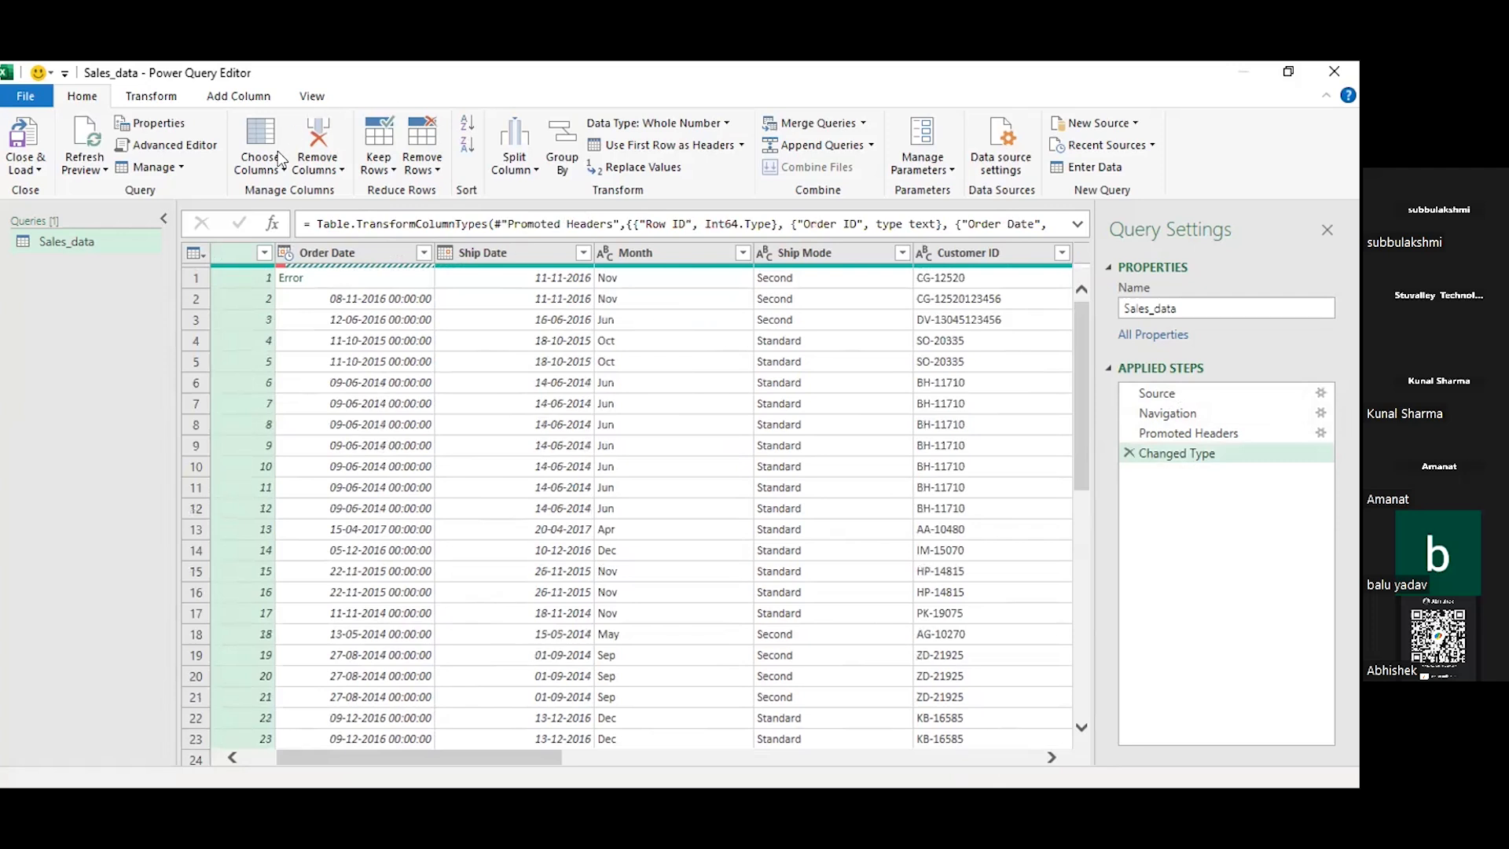
- Use Go to Column to jump to the Profit column in the query preview
{"action": "left_click", "coordinate": [279, 174]}
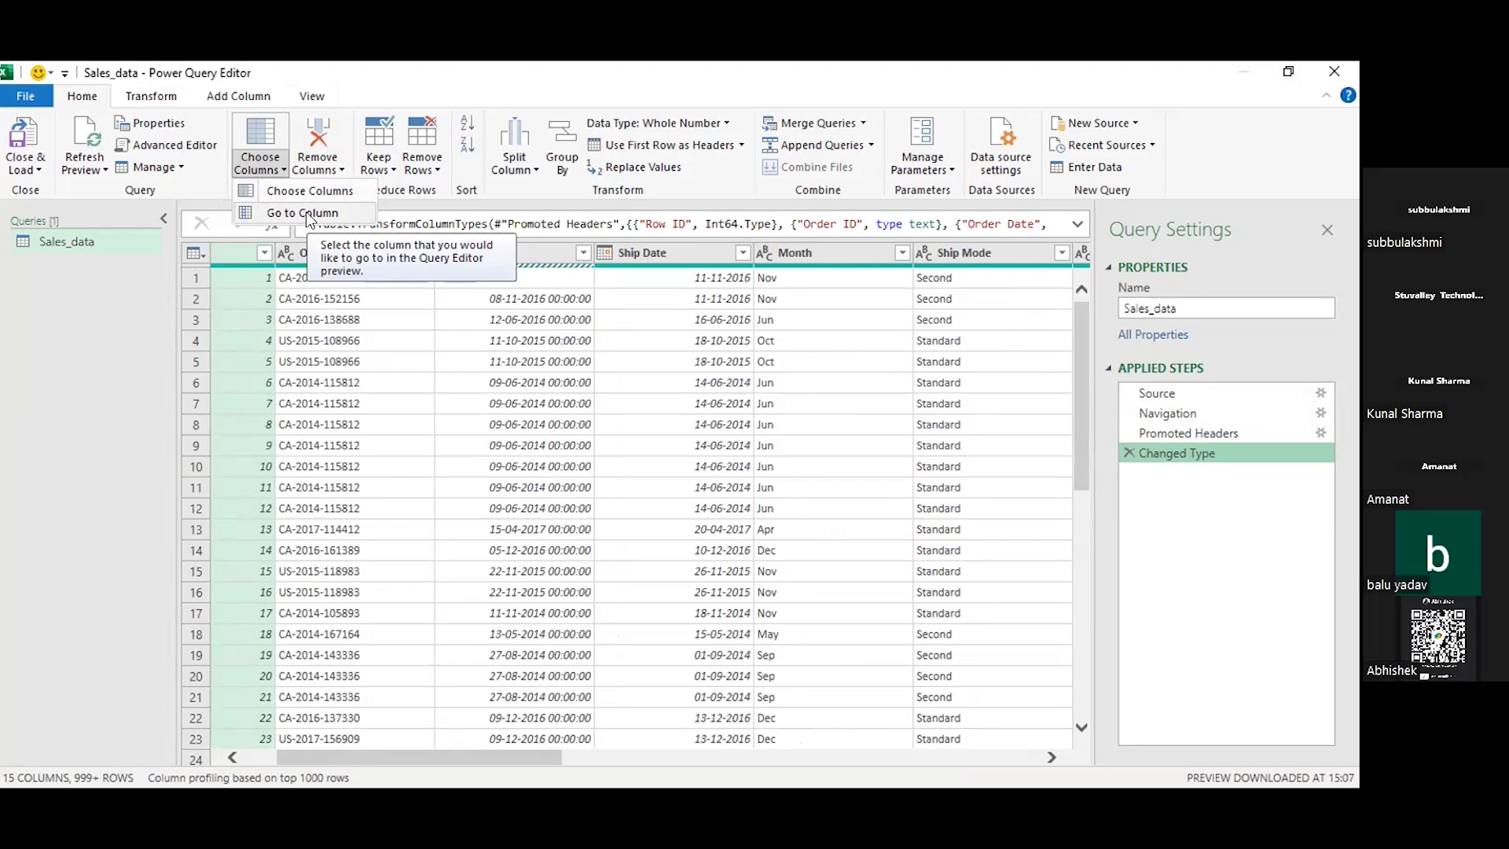
{"action": "left_click", "coordinate": [598, 758]}
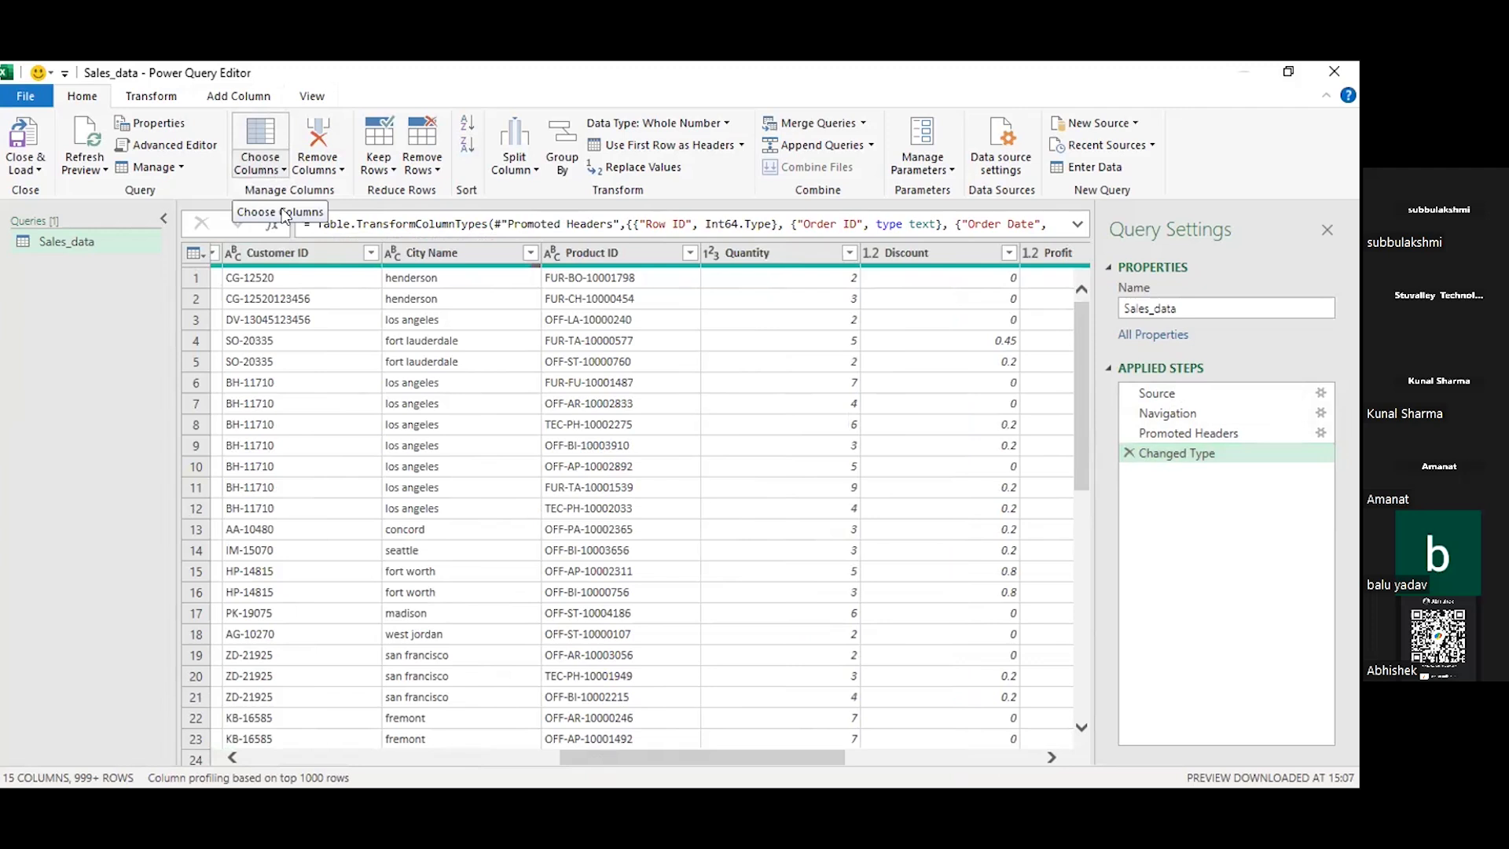
{"action": "left_click", "coordinate": [282, 210]}
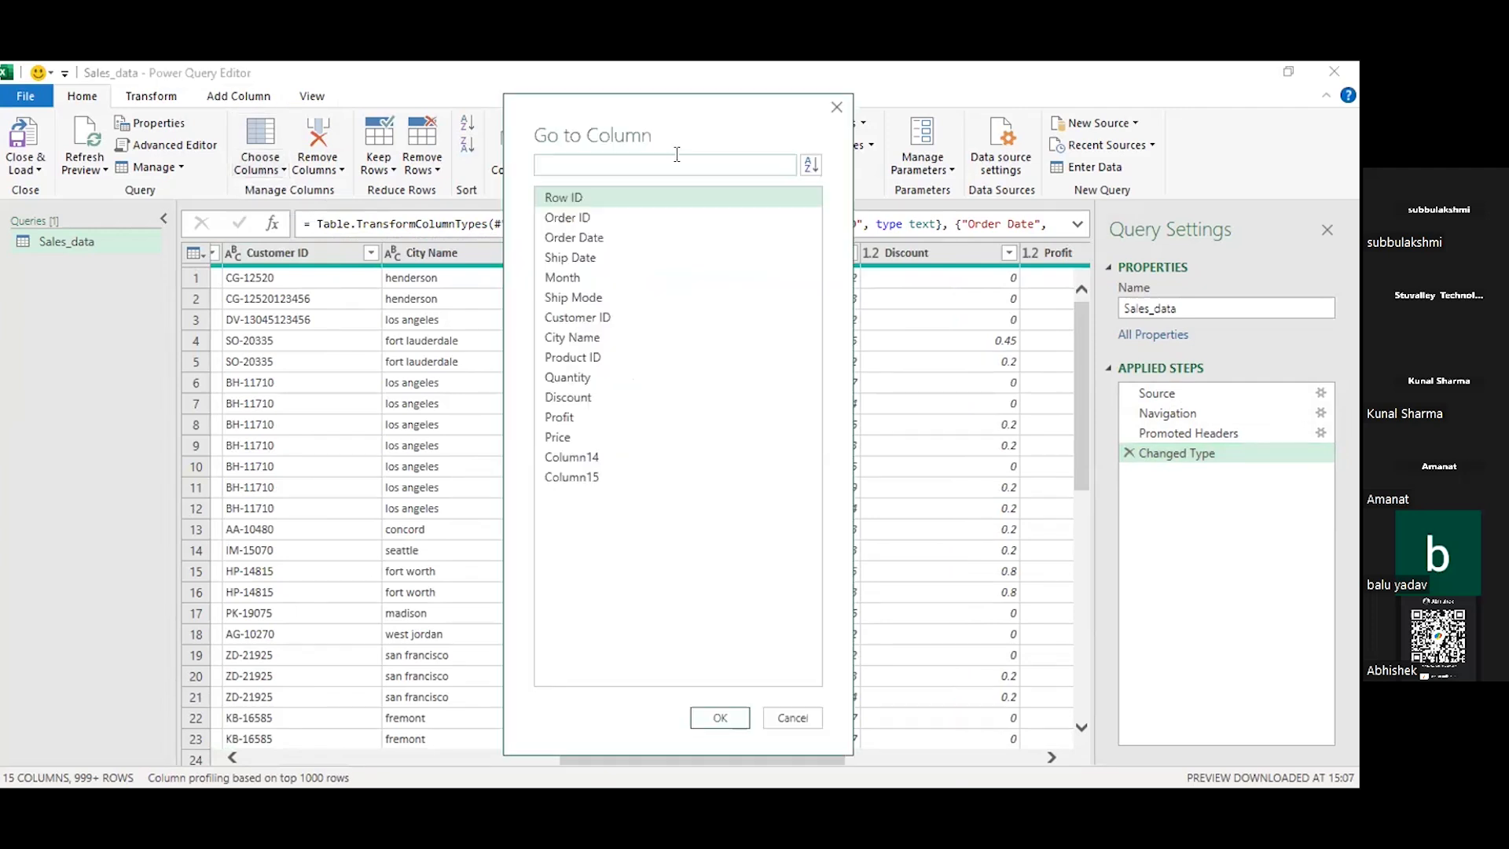
{"action": "left_click", "coordinate": [567, 415]}
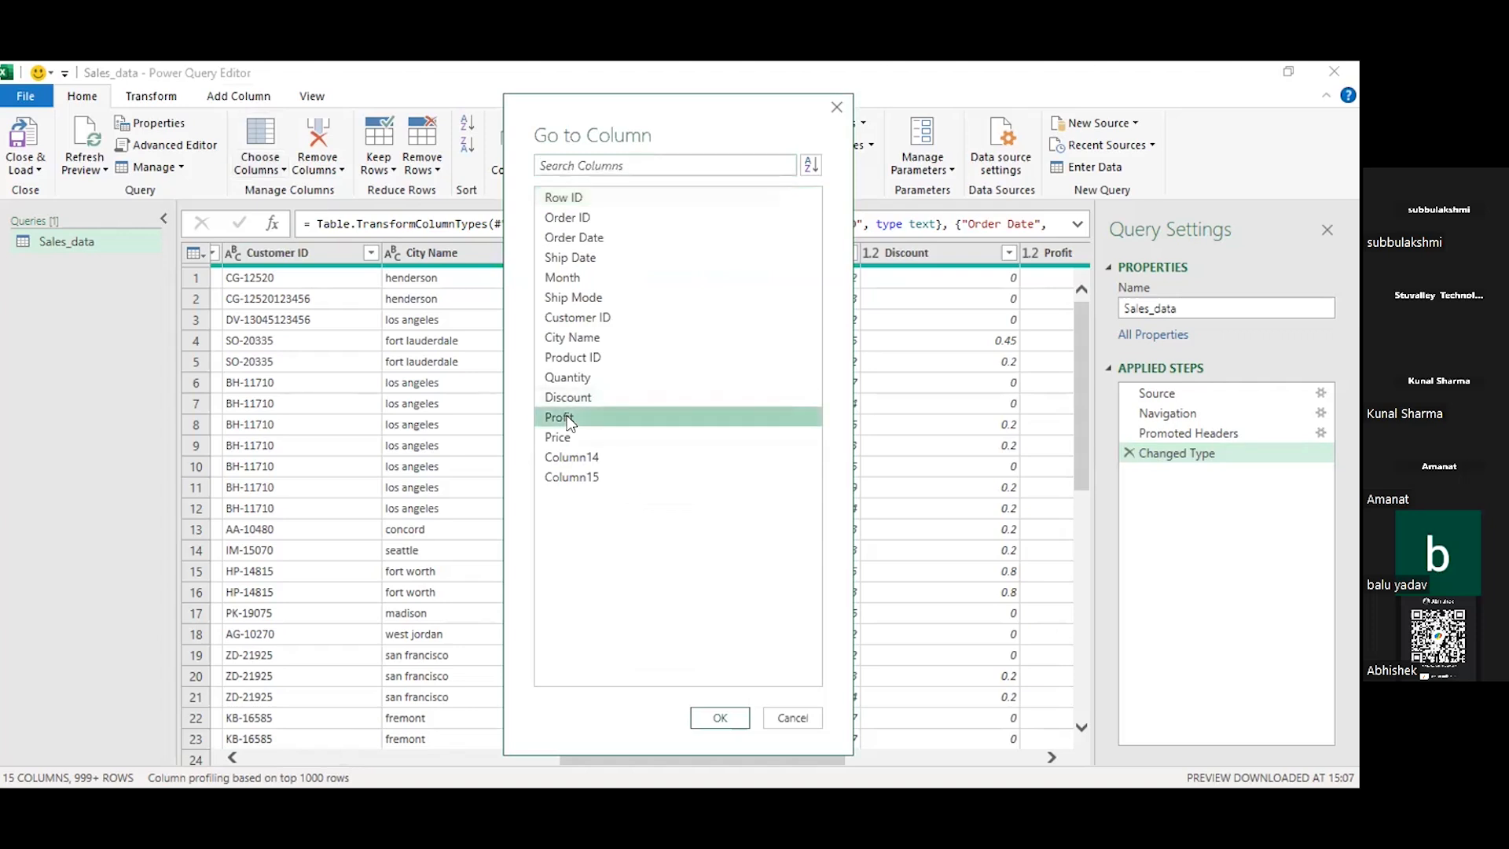
{"action": "left_click", "coordinate": [720, 718]}
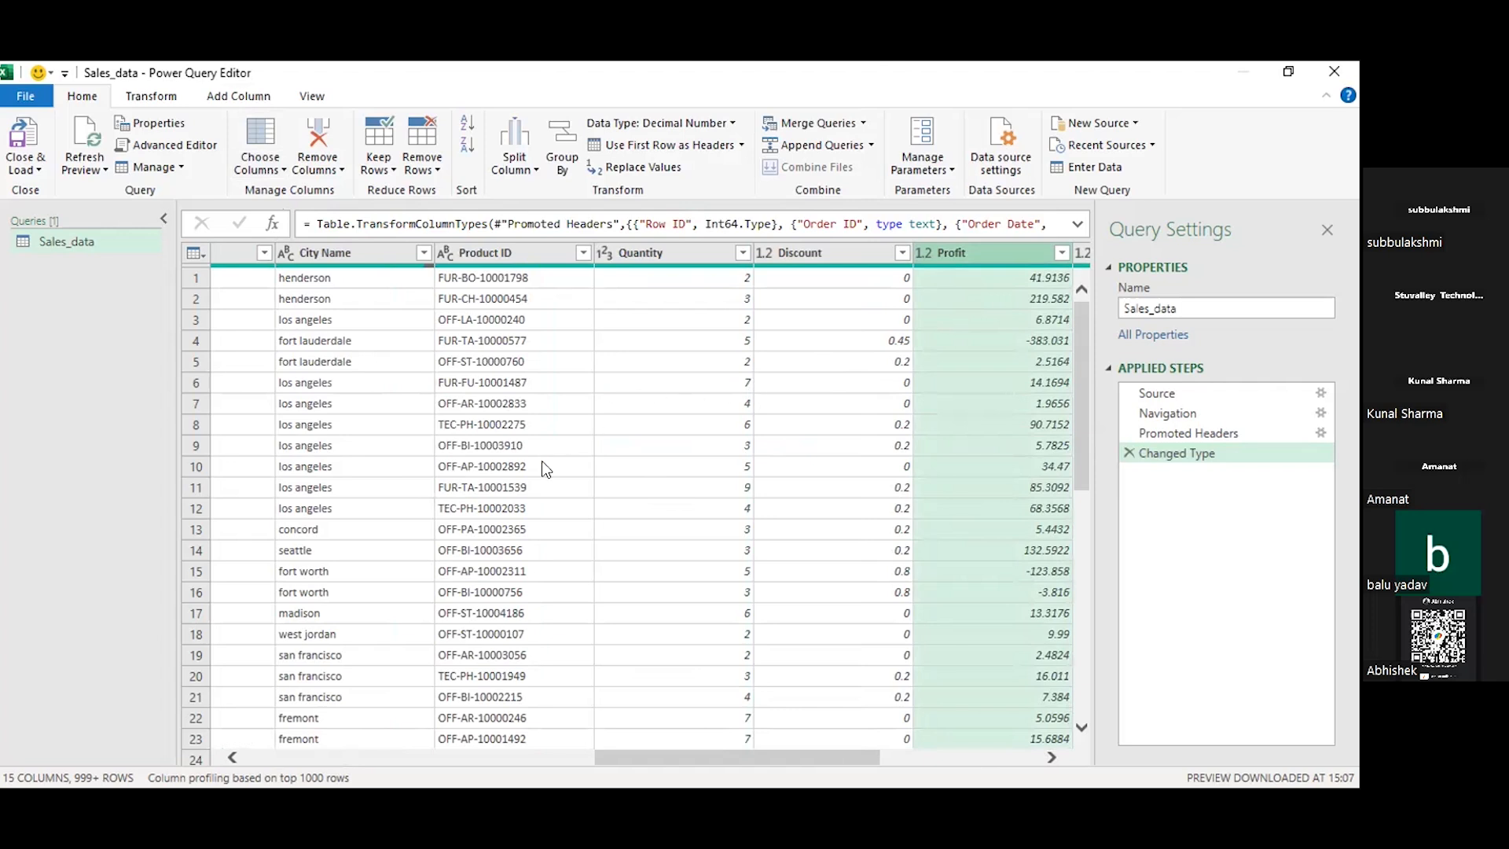
- Remove the City Name, Quantity, Discount and Profit columns from the query and delete the applied step for that removal
{"action": "left_click", "coordinate": [342, 165]}
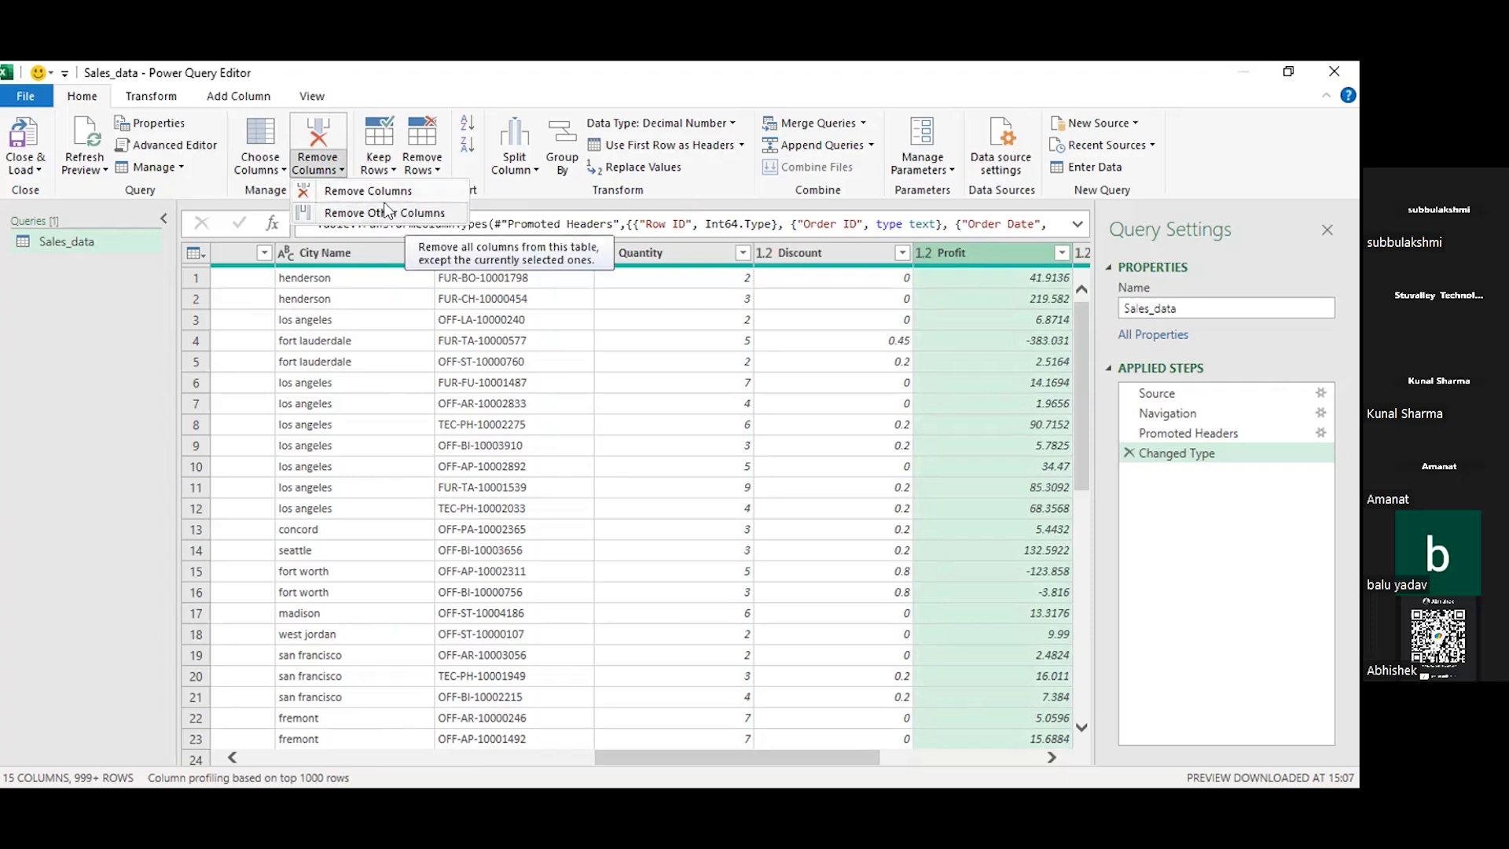
{"action": "left_click", "coordinate": [346, 260]}
{"action": "left_click", "coordinate": [347, 250]}
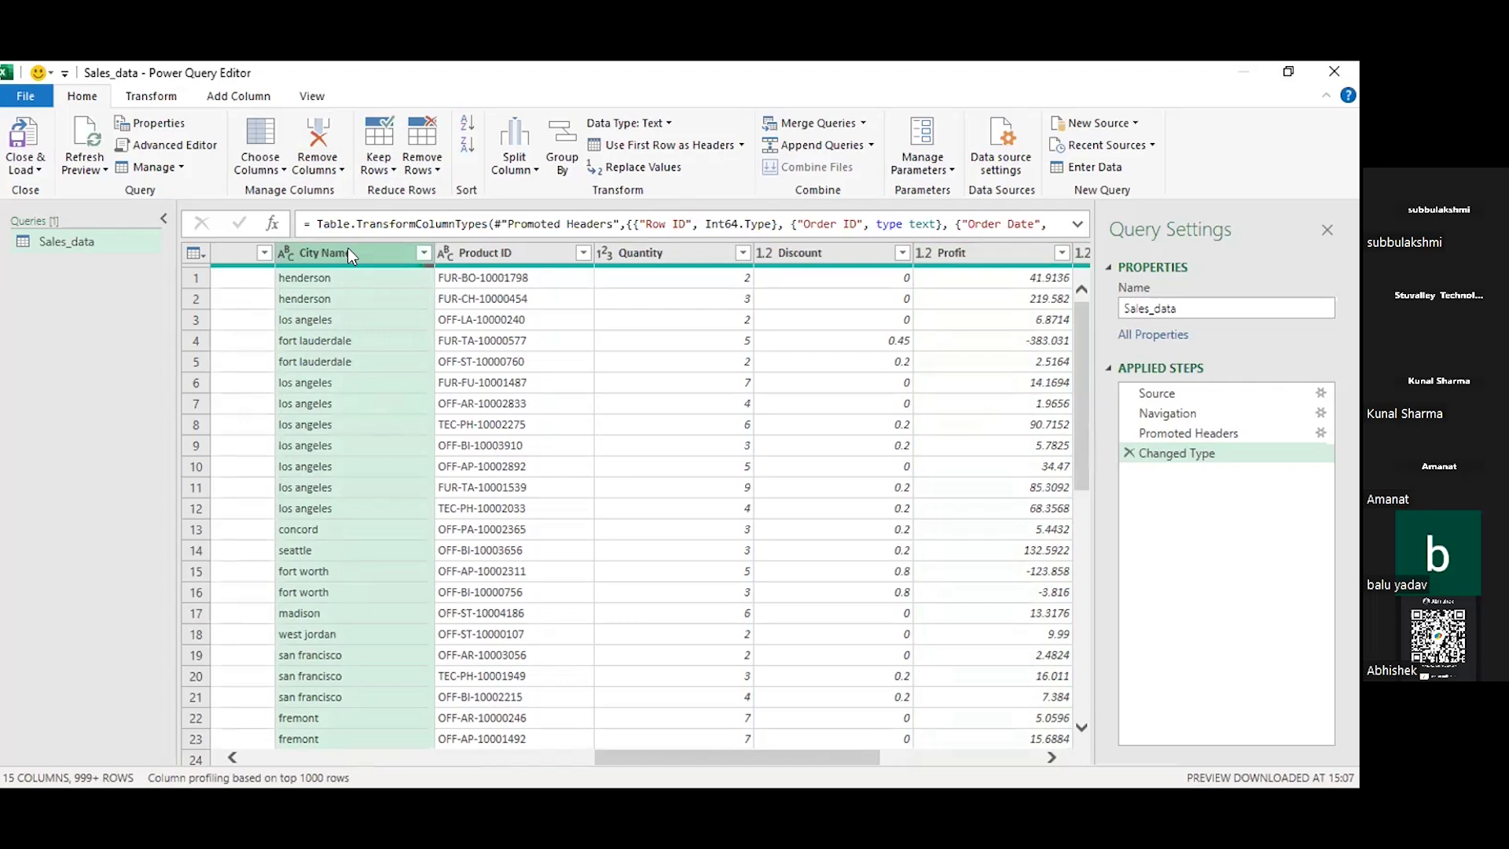
{"action": "left_click", "coordinate": [633, 256], "text": "ctrl"}
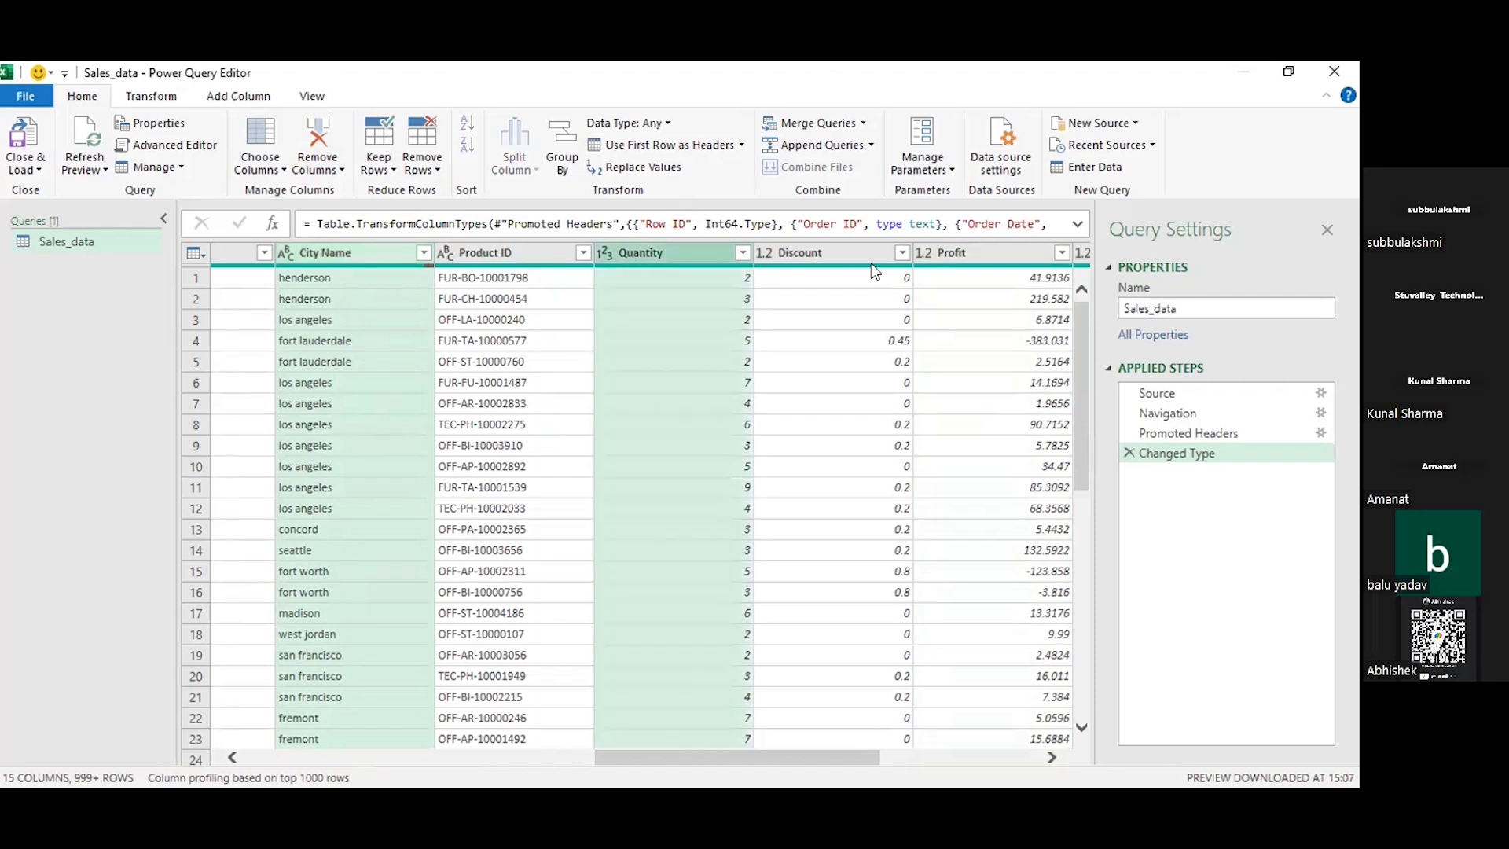
{"action": "left_click", "coordinate": [844, 251], "text": "ctrl"}
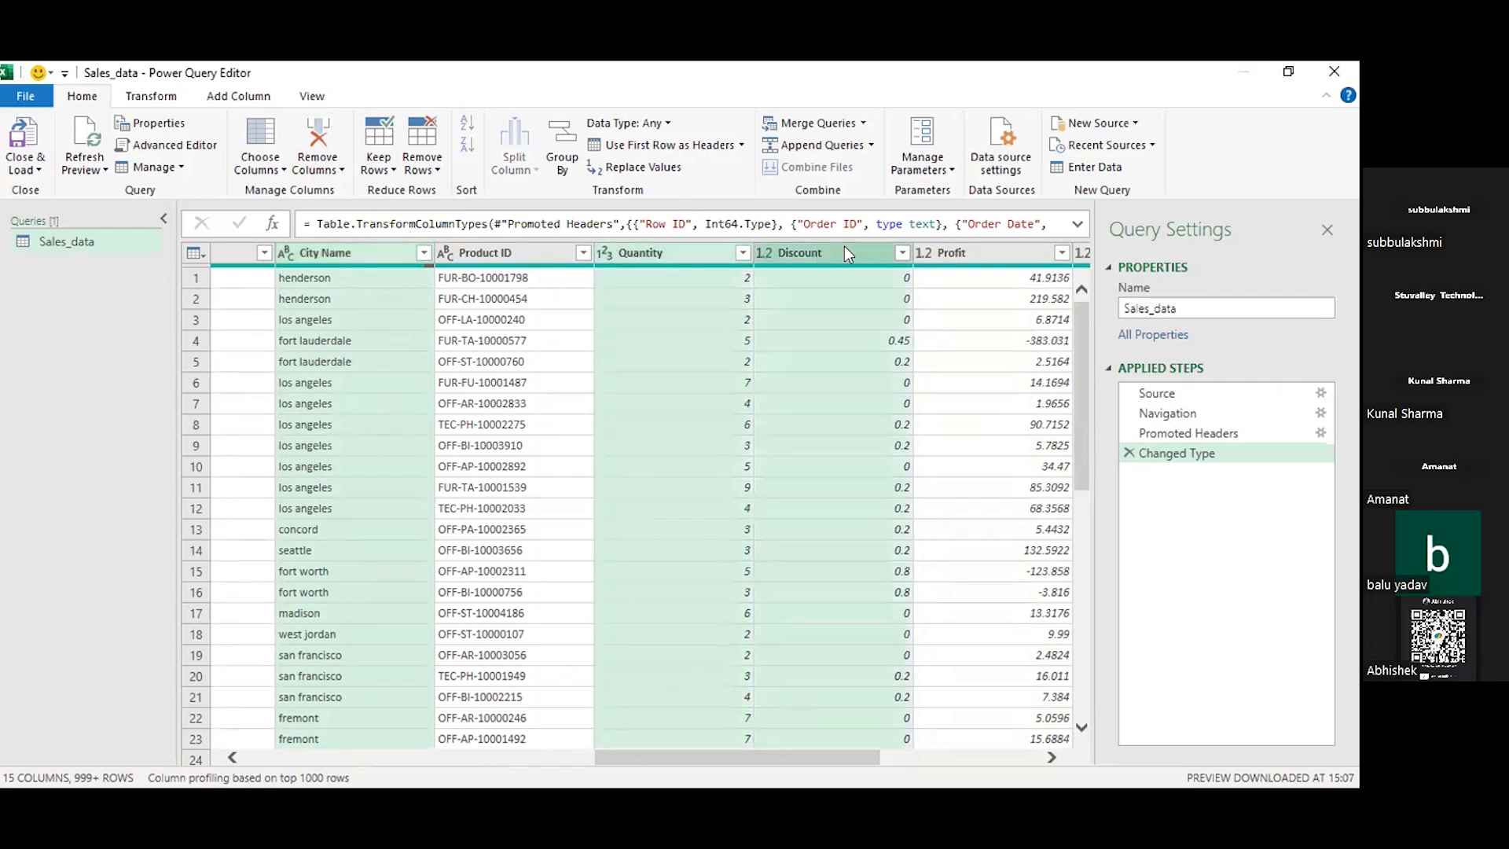
{"action": "left_click", "coordinate": [944, 250], "text": "ctrl"}
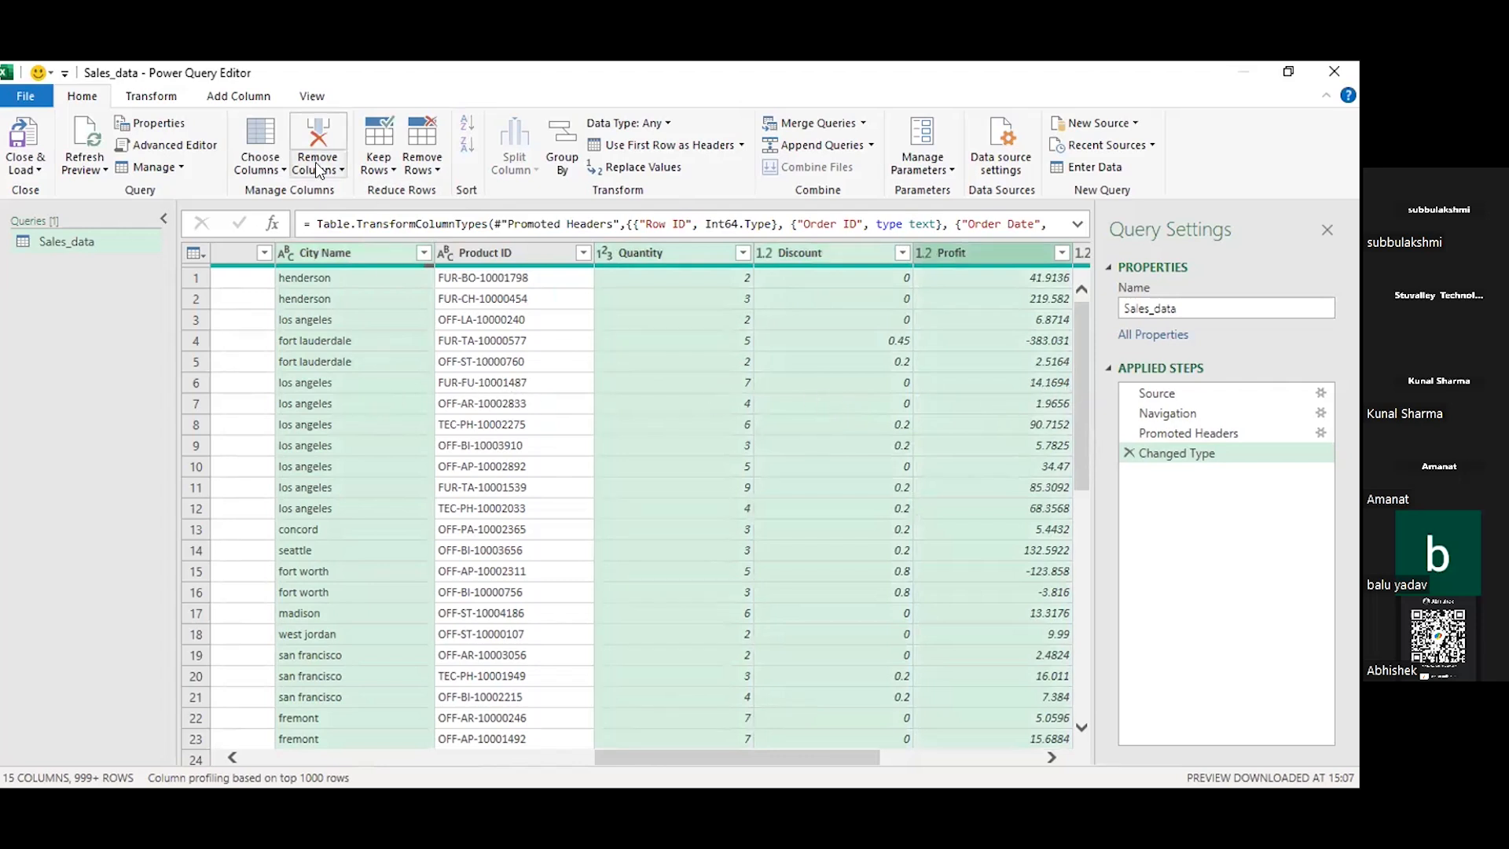
{"action": "left_click", "coordinate": [344, 175]}
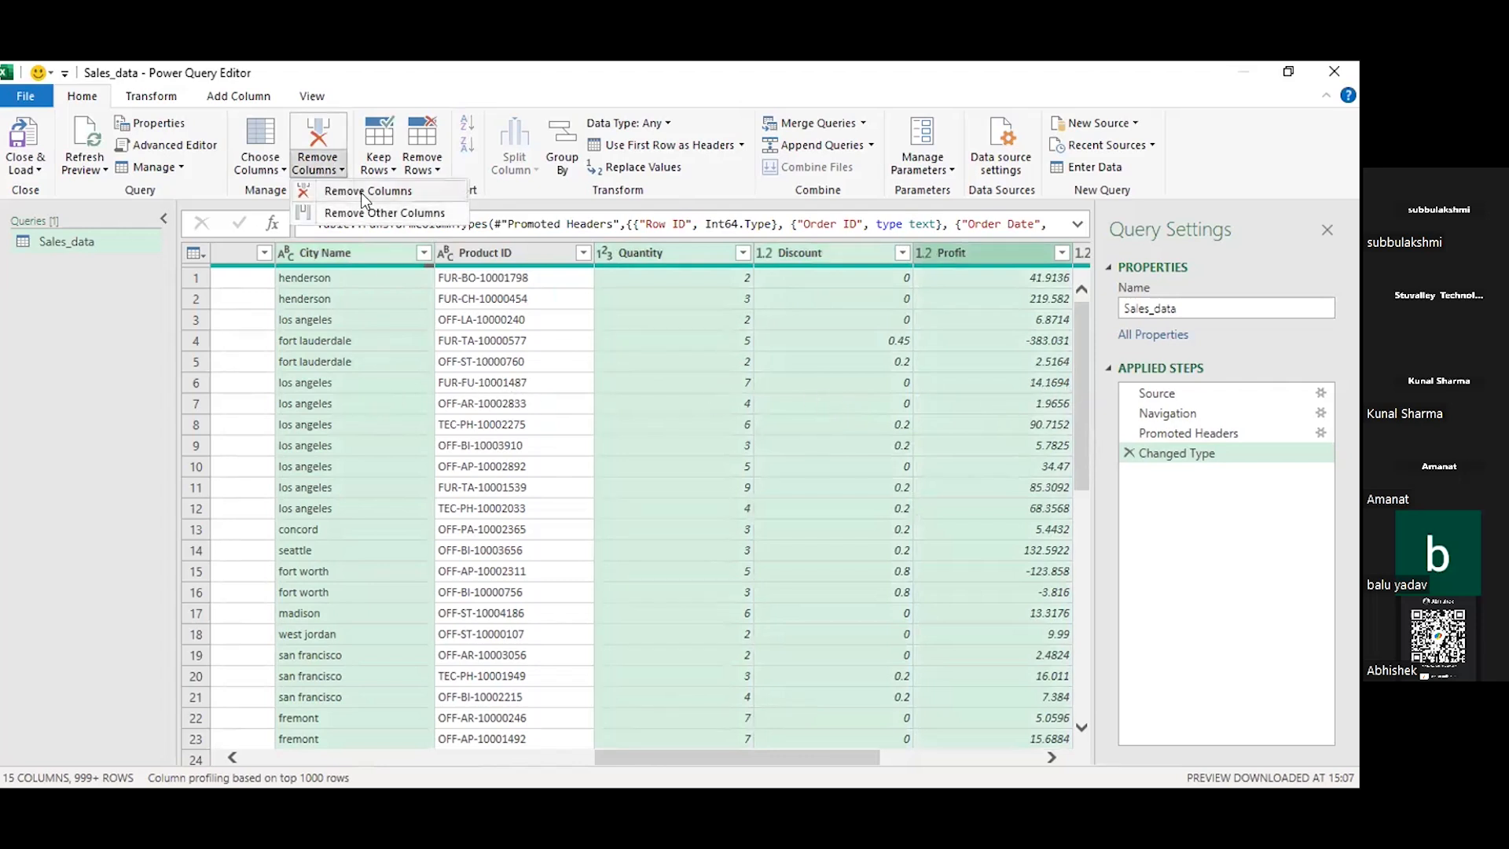
{"action": "left_click", "coordinate": [361, 191]}
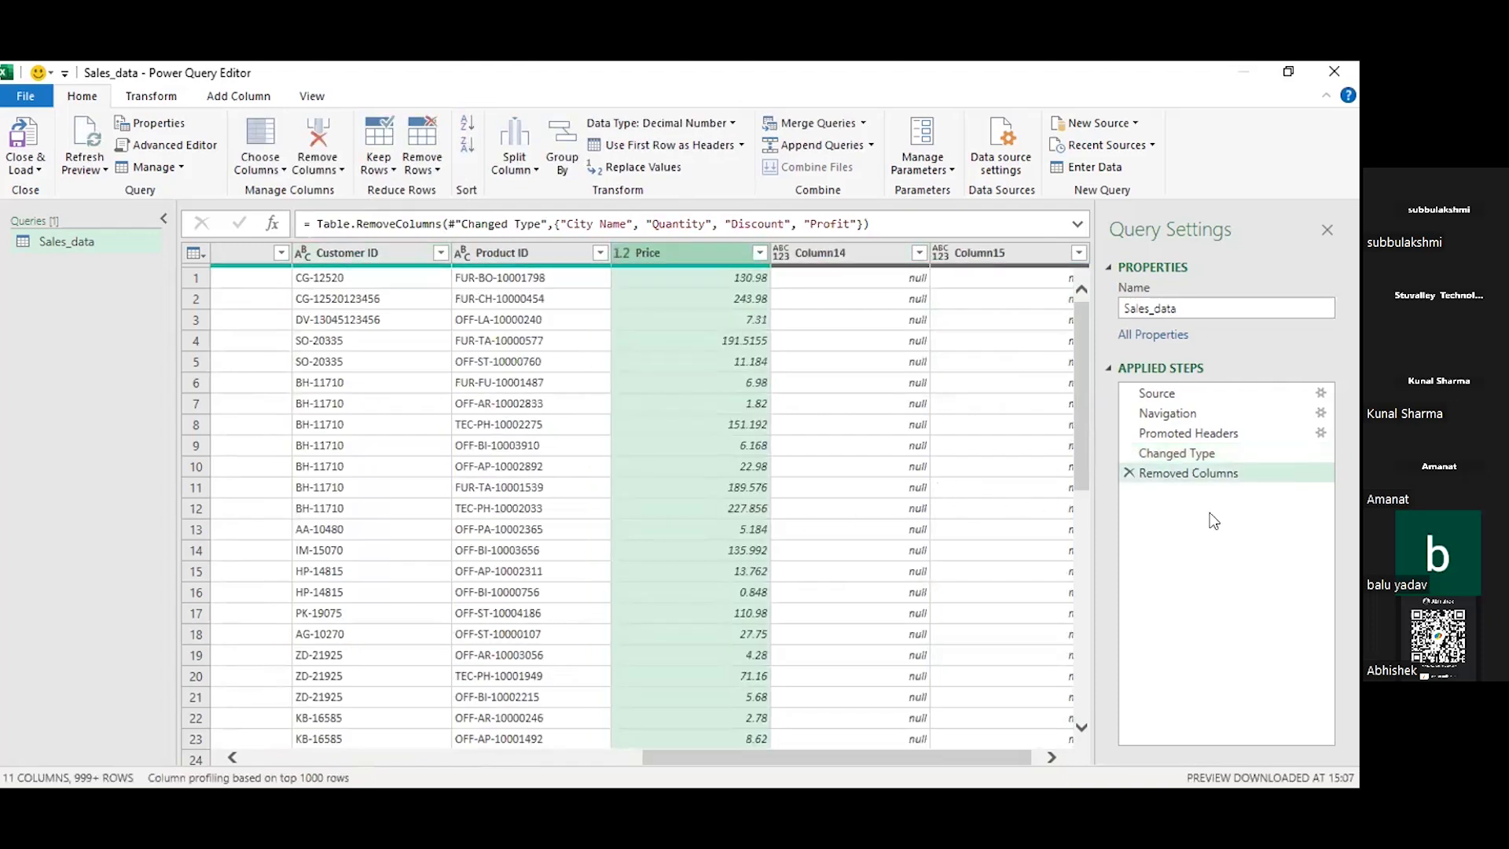
{"action": "left_click", "coordinate": [1128, 471]}
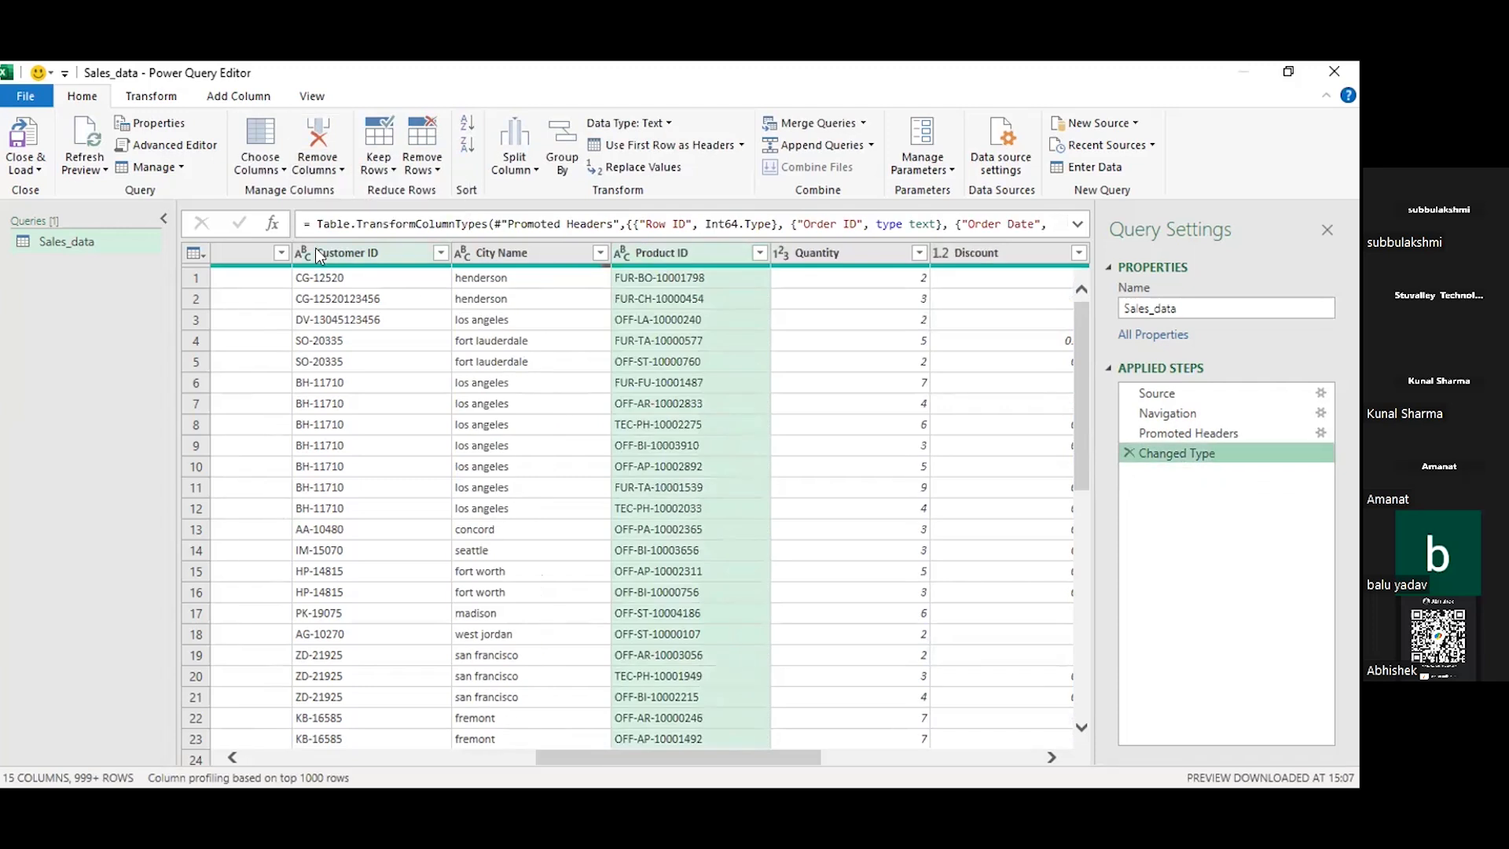
- Remove all columns except Customer ID, City Name, Product ID and Quantity, and delete the applied step for that removal
{"action": "left_click", "coordinate": [317, 253]}
{"action": "left_click", "coordinate": [501, 252], "text": "shift"}
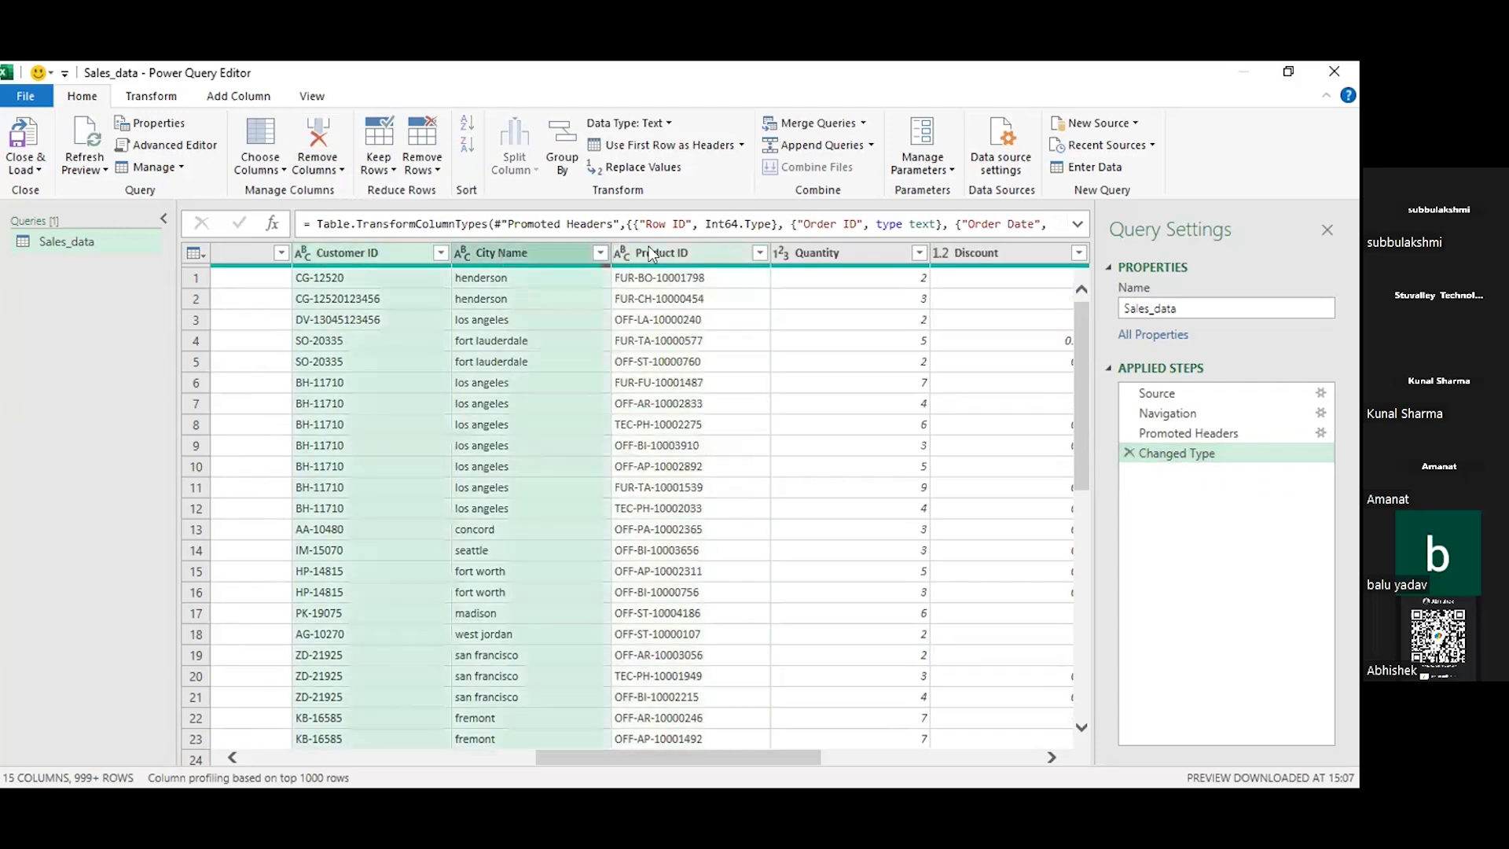
{"action": "left_click", "coordinate": [648, 252], "text": "shift"}
{"action": "left_click", "coordinate": [835, 253], "text": "shift"}
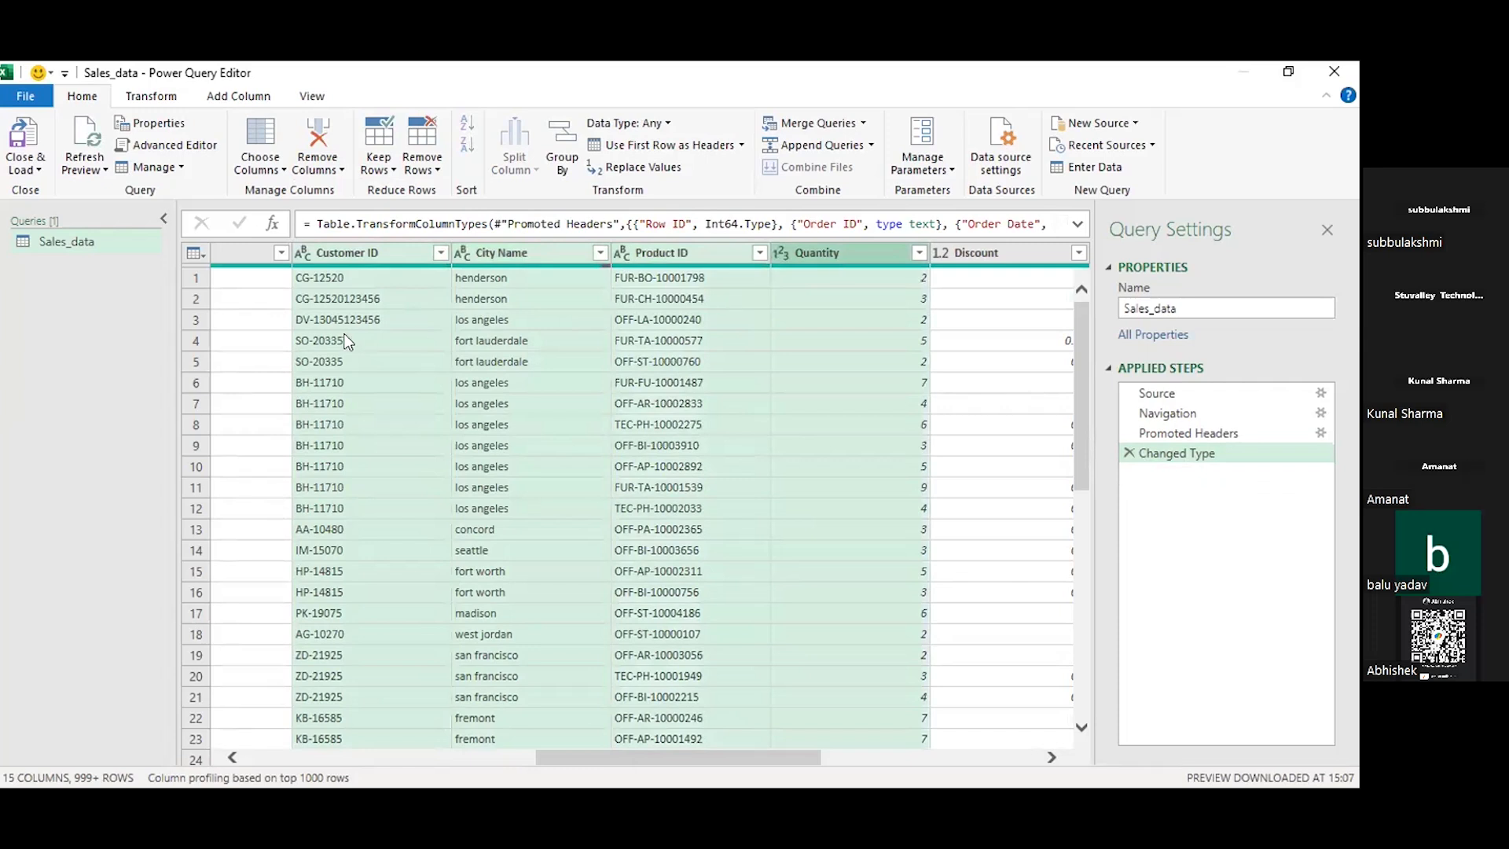
{"action": "left_click", "coordinate": [332, 174]}
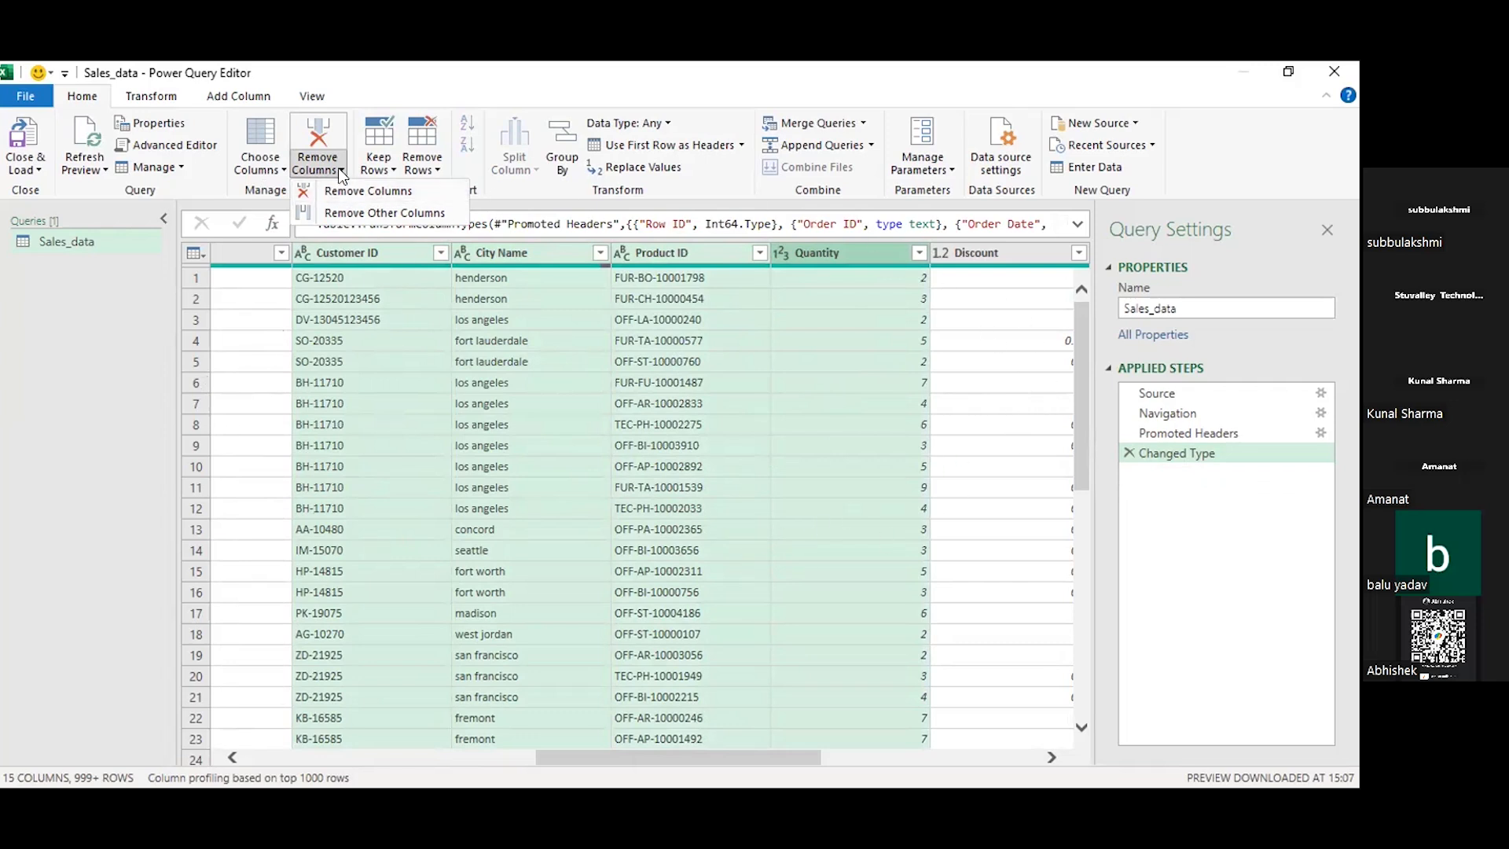
{"action": "left_click", "coordinate": [341, 212]}
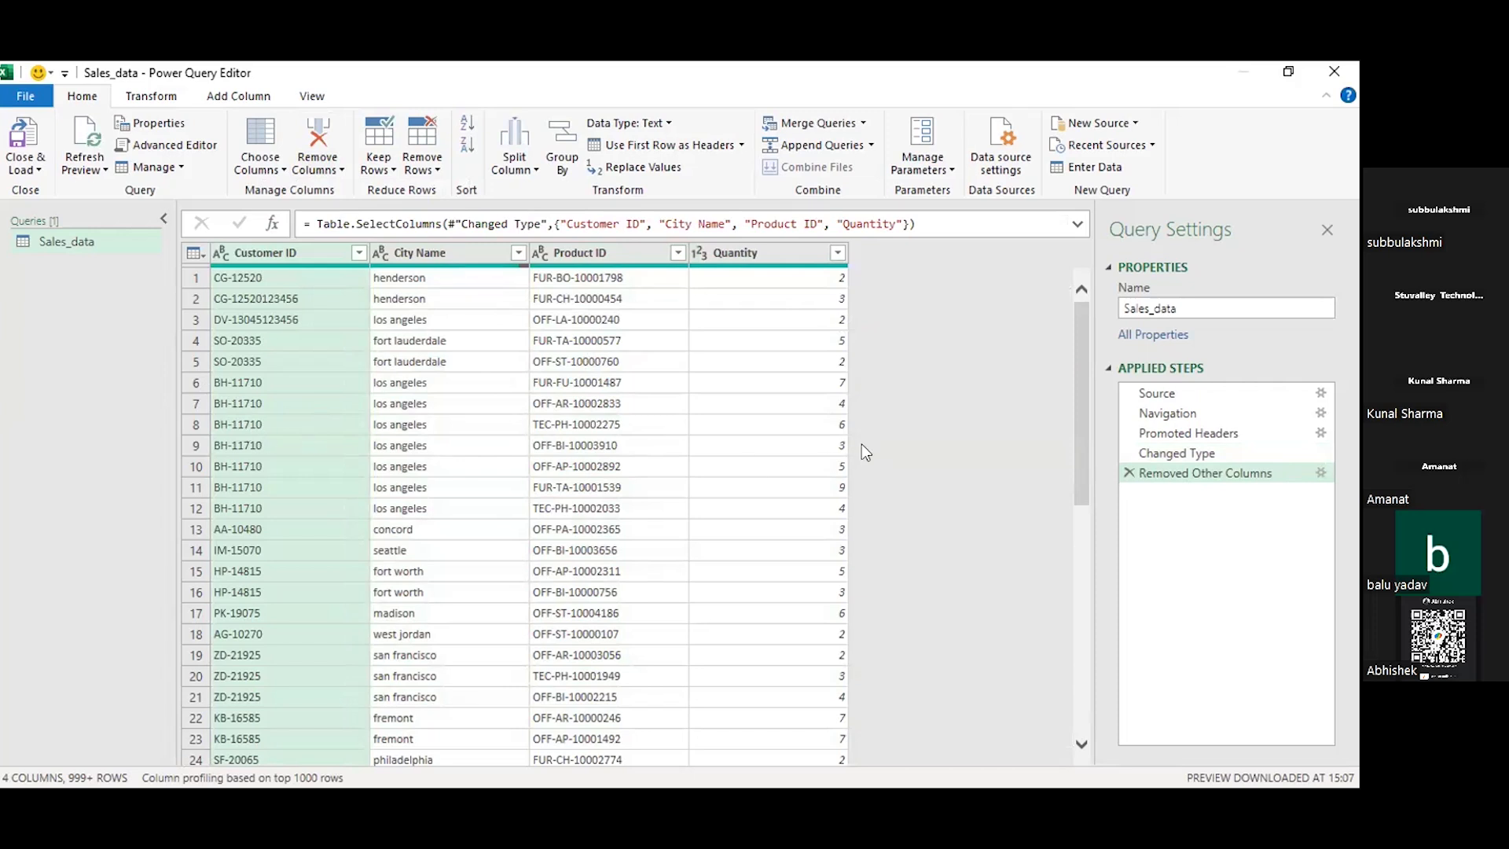
{"action": "left_click", "coordinate": [1128, 474]}
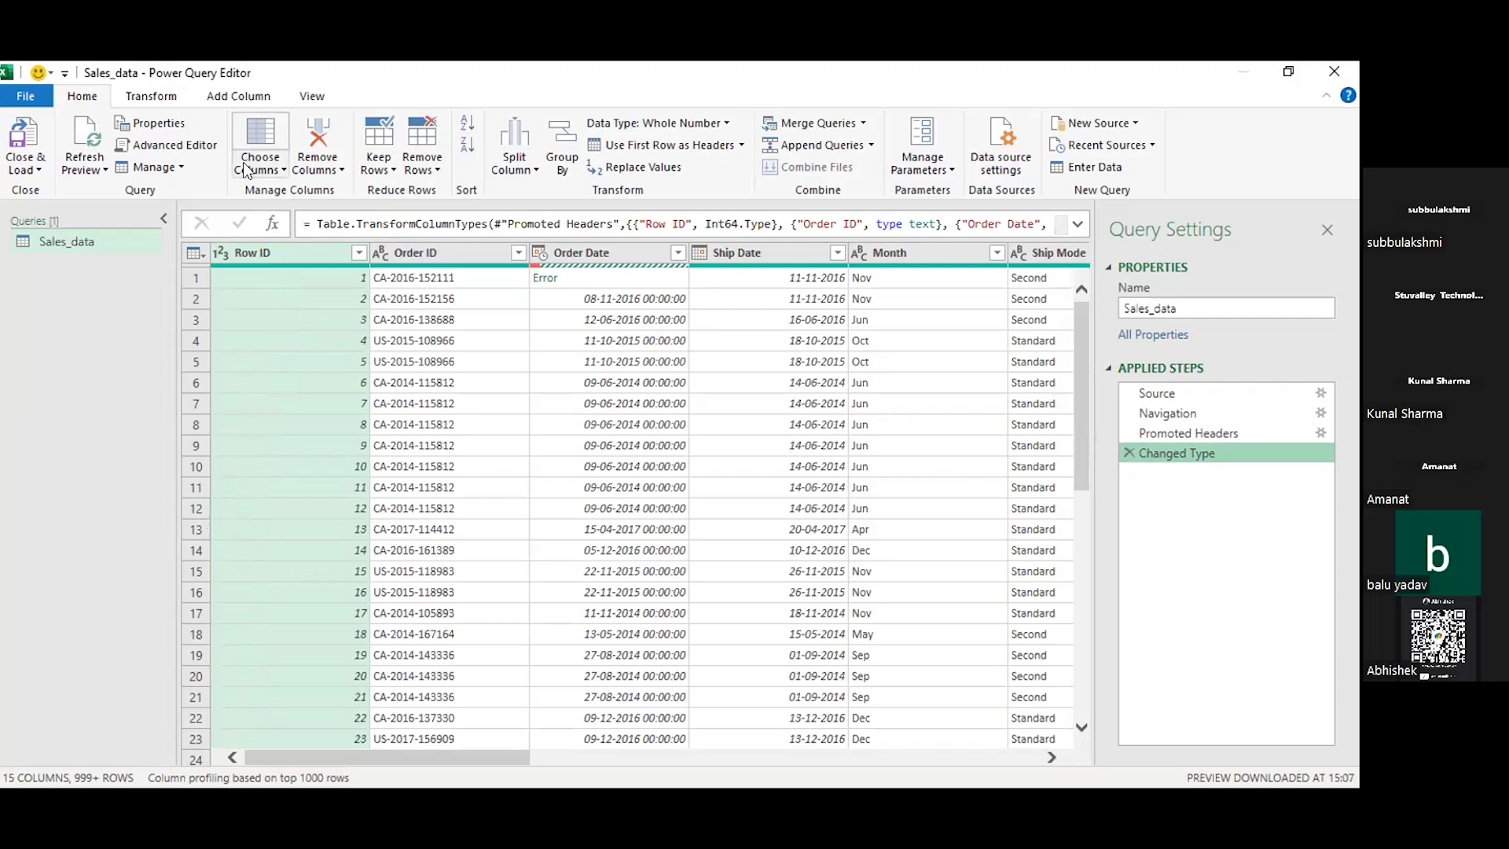
- Keep only the top 5 rows of the query and delete the applied step for that reduction
{"action": "left_click", "coordinate": [385, 166]}
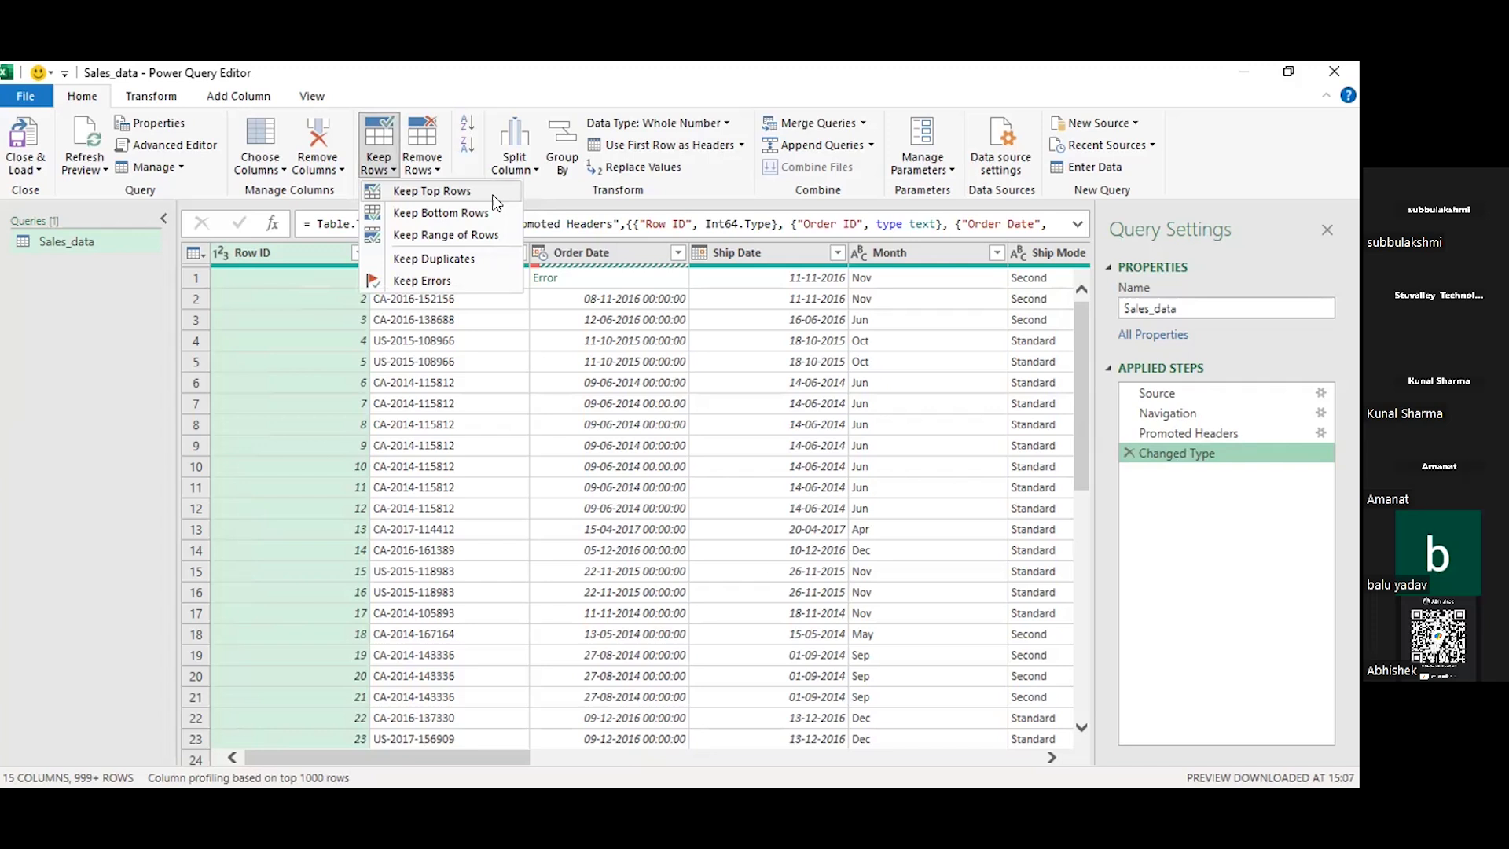
{"action": "left_click", "coordinate": [445, 194]}
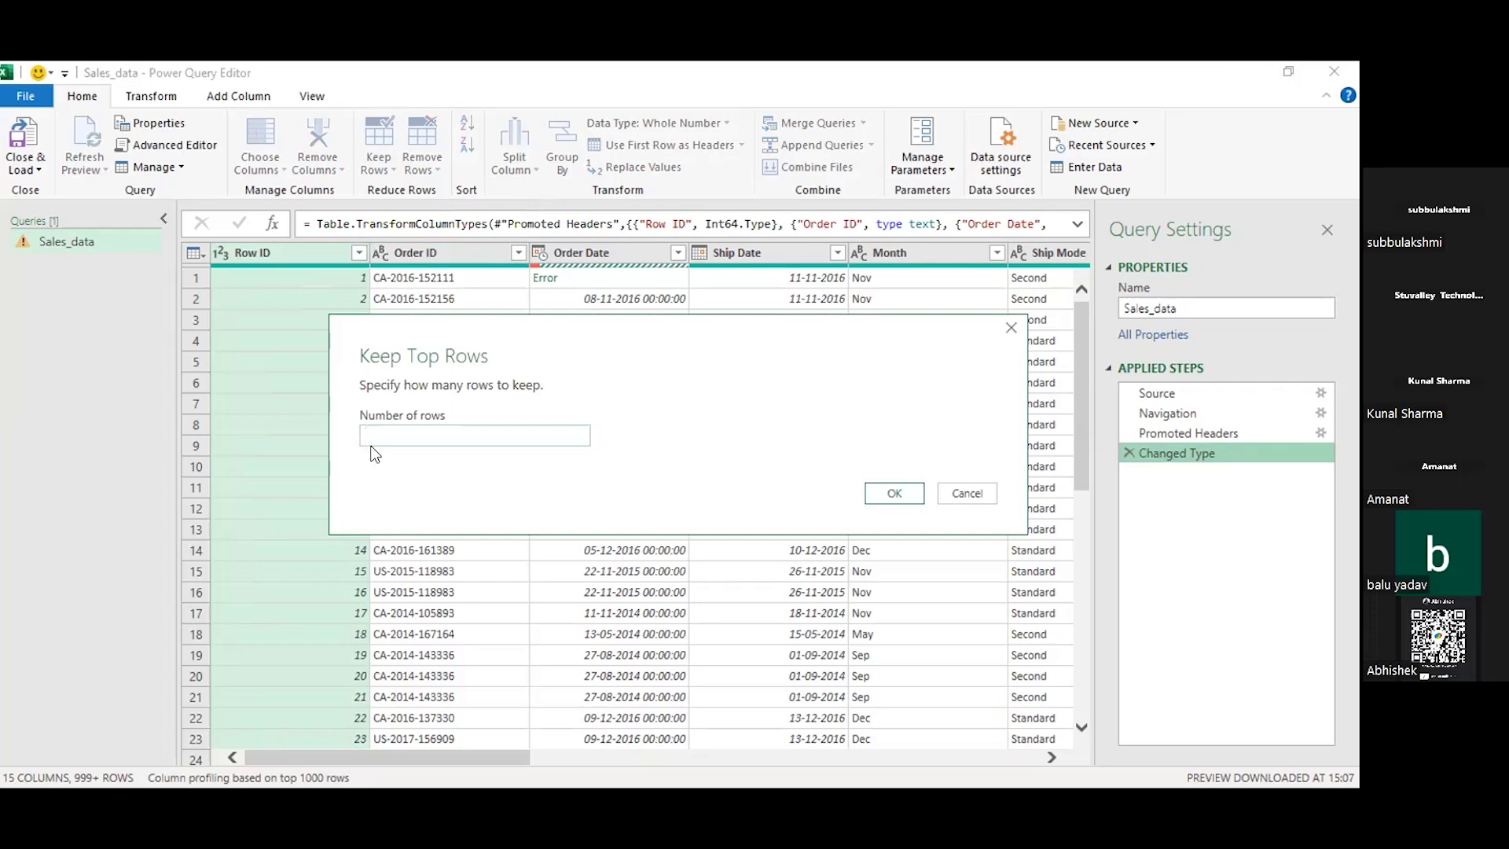
{"action": "type", "text": "5"}
{"action": "left_click", "coordinate": [890, 489]}
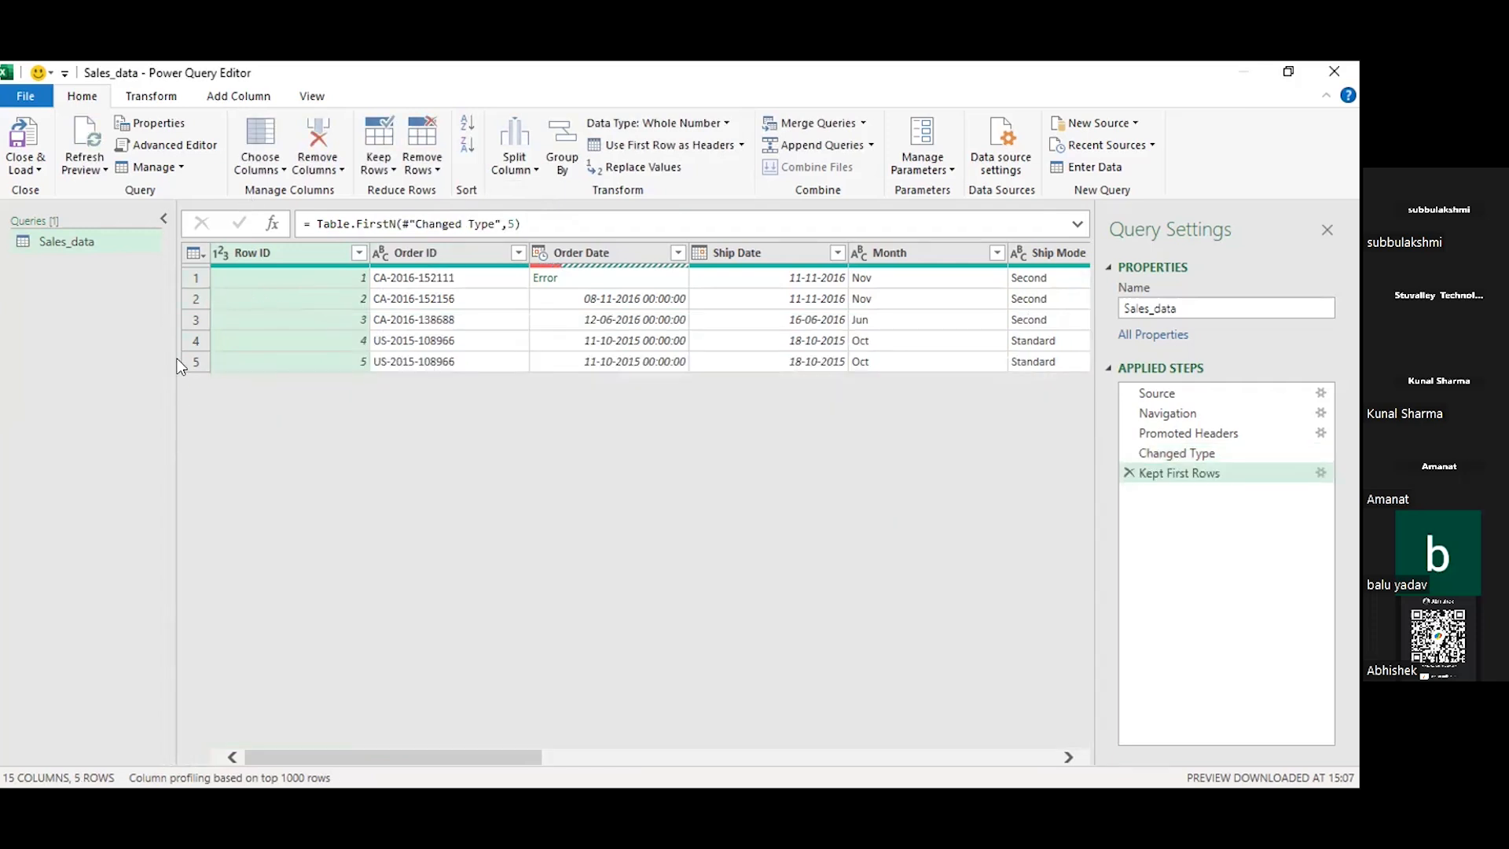
{"action": "left_click", "coordinate": [1129, 473]}
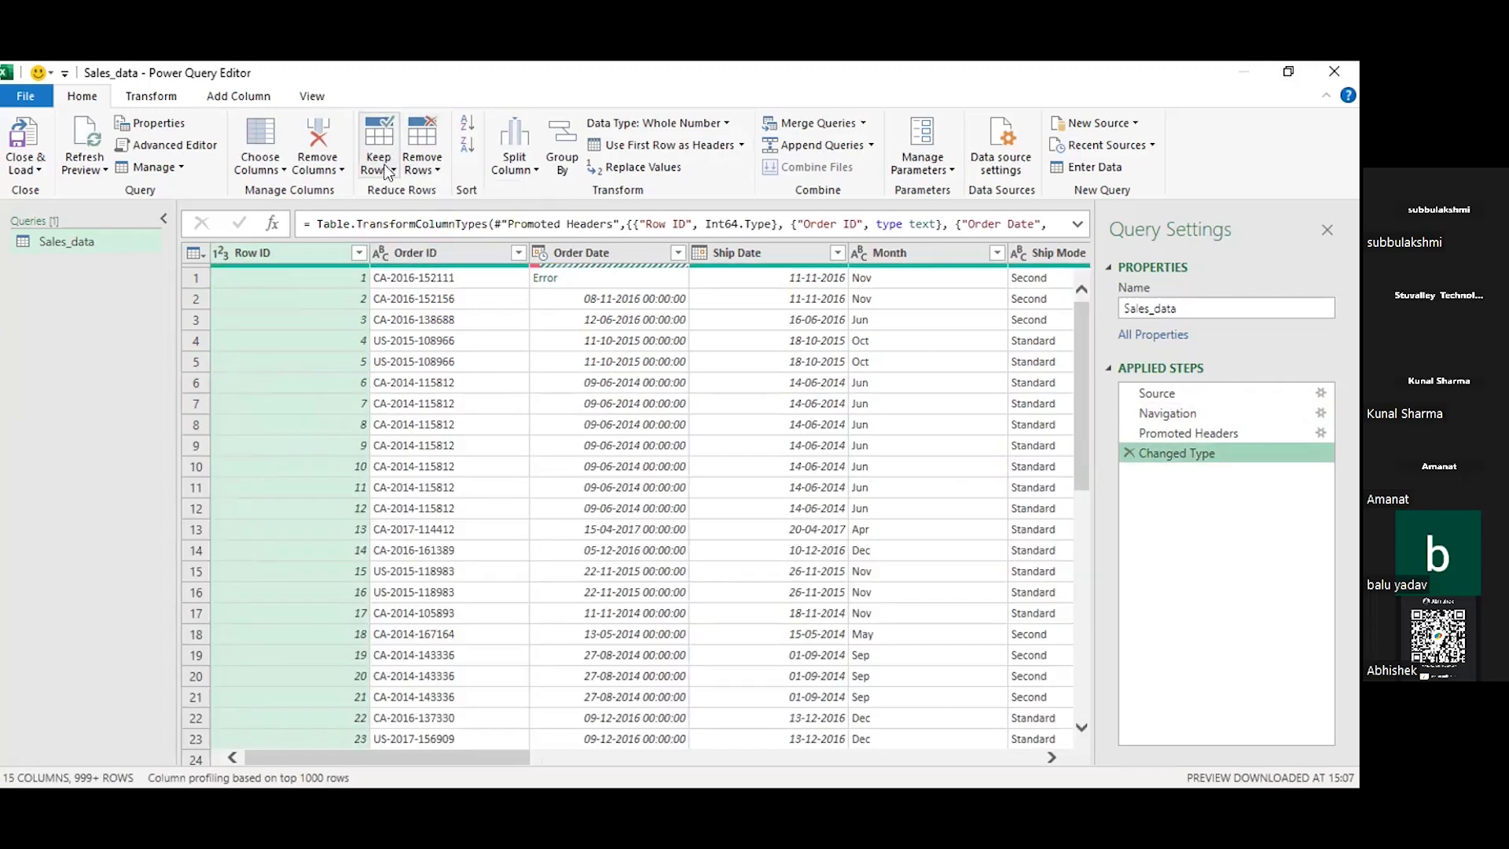
- Keep only the bottom 10 rows of the query and delete the applied step for that reduction
{"action": "left_click", "coordinate": [379, 165]}
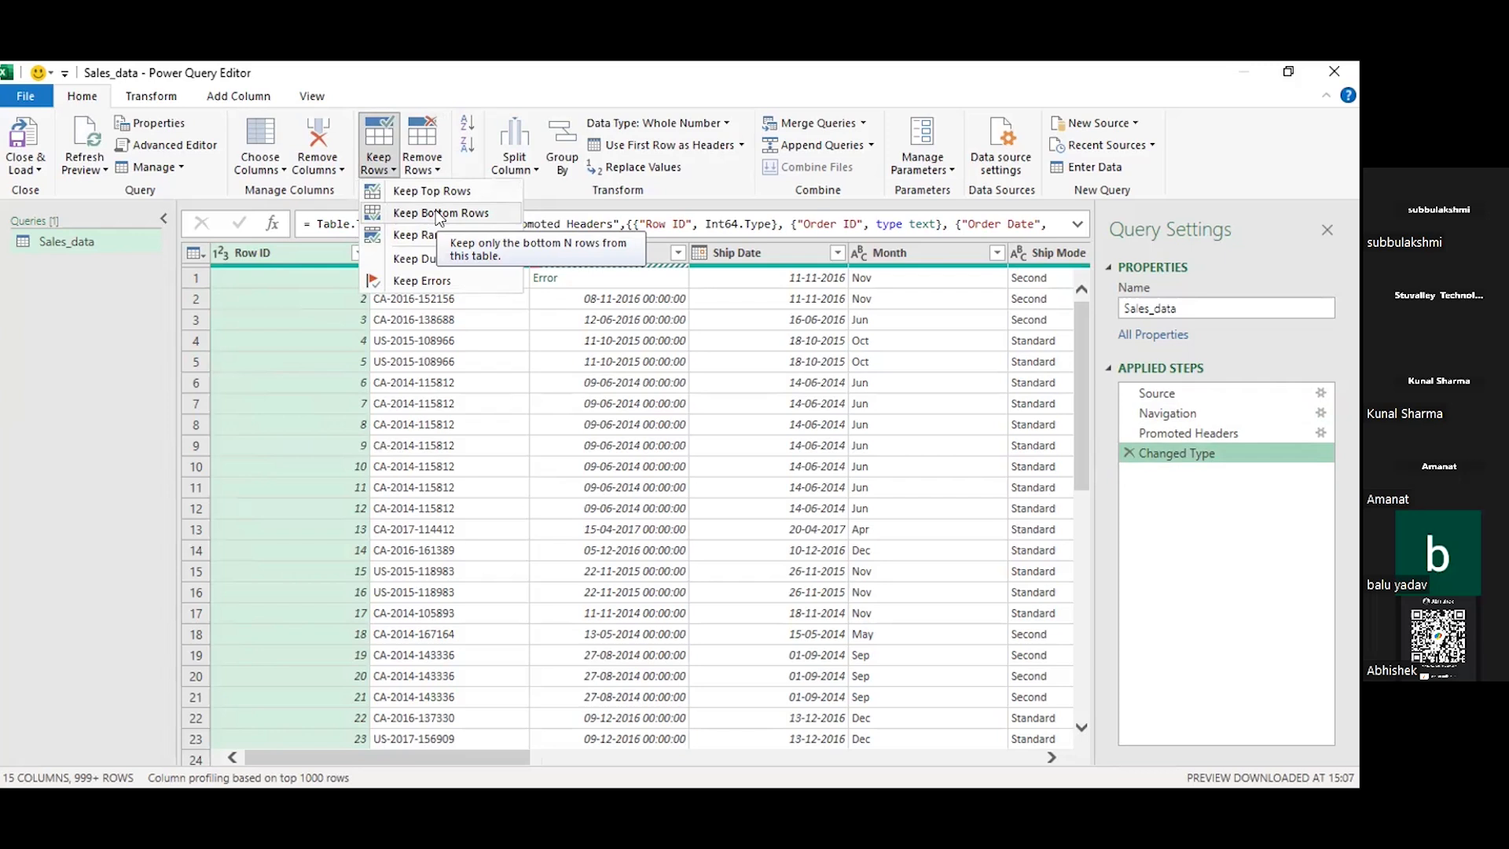
{"action": "left_click", "coordinate": [435, 212]}
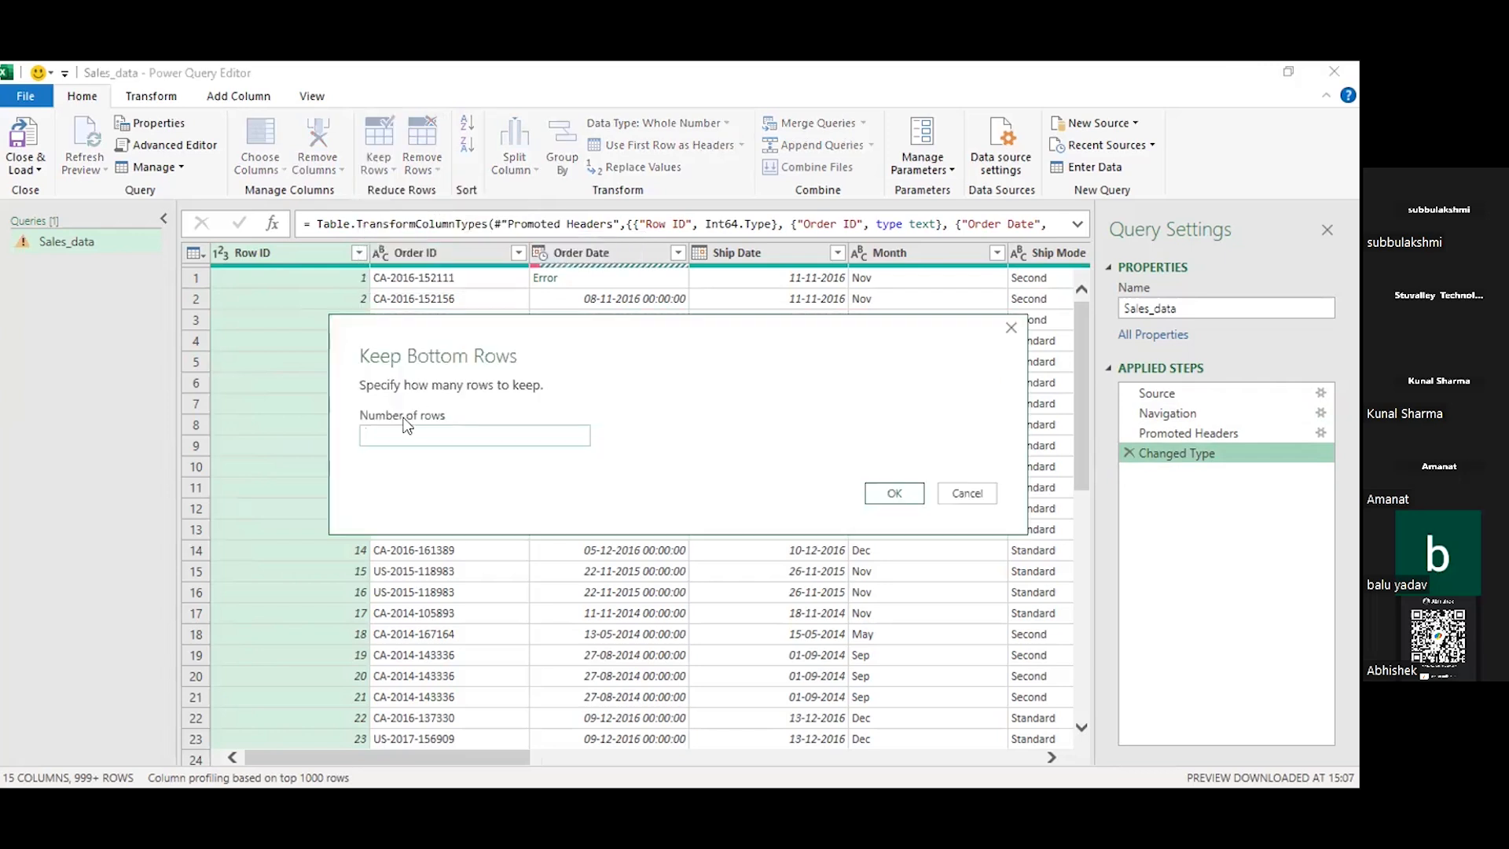
{"action": "type", "text": "10"}
{"action": "key", "text": "Return"}
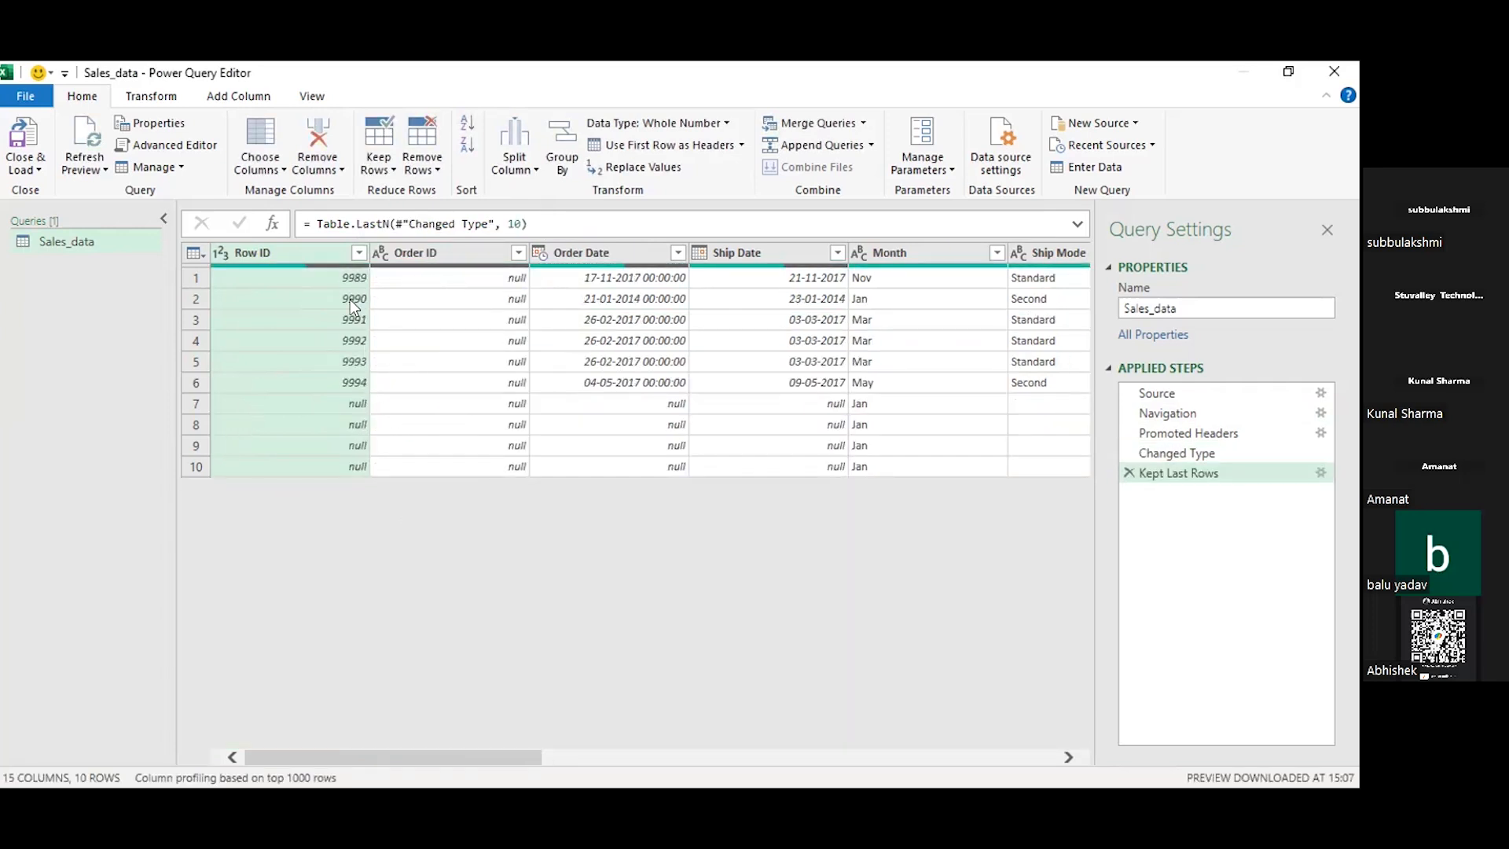
{"action": "left_click", "coordinate": [1128, 473]}
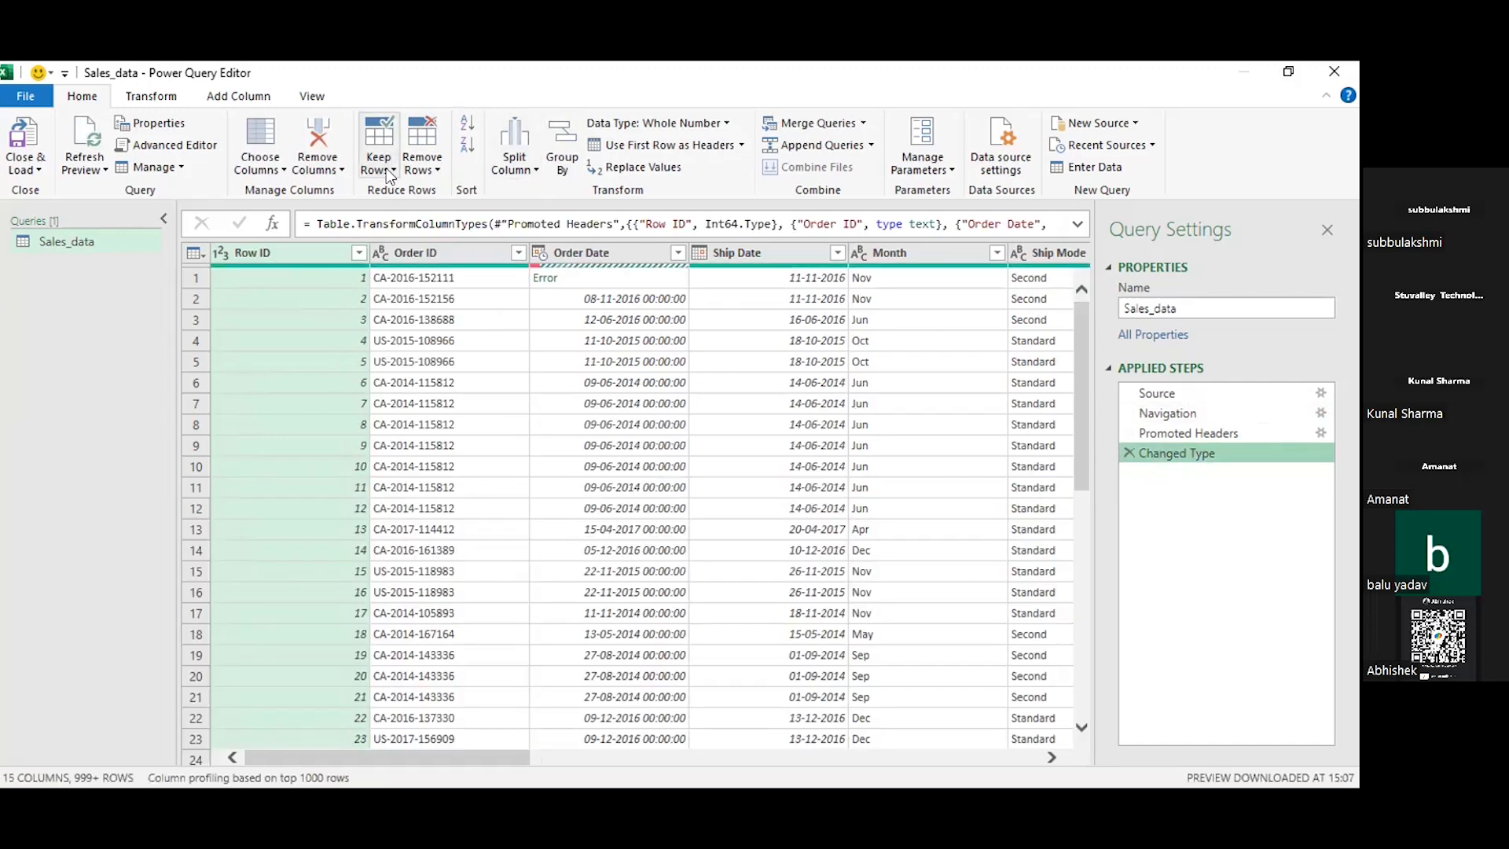
- Keep a range of 20 rows starting at row 12 and delete the applied step for that range
{"action": "left_click", "coordinate": [387, 173]}
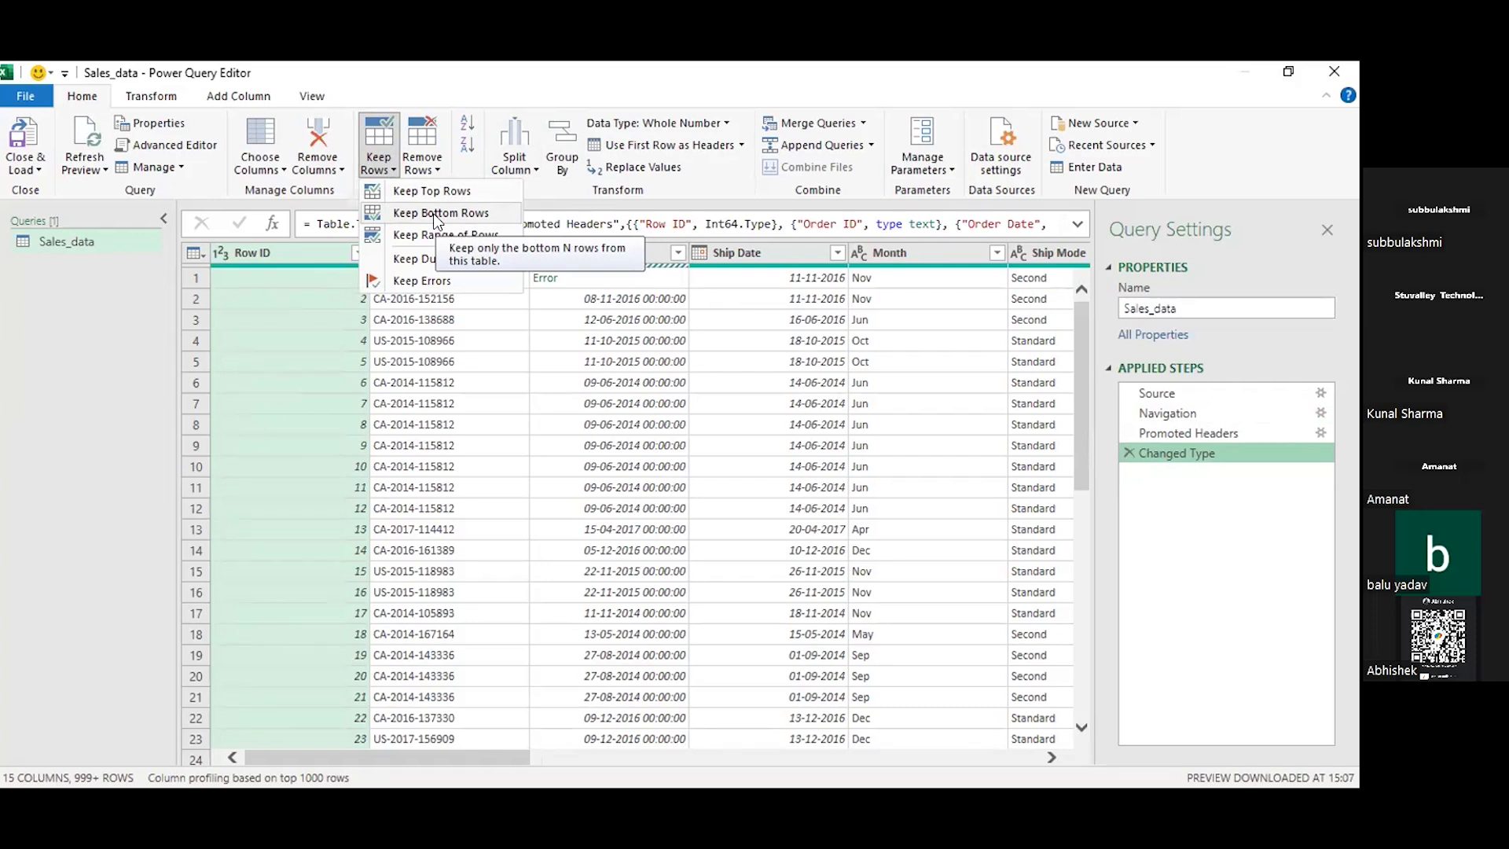
{"action": "left_click", "coordinate": [389, 171]}
{"action": "left_click", "coordinate": [392, 171]}
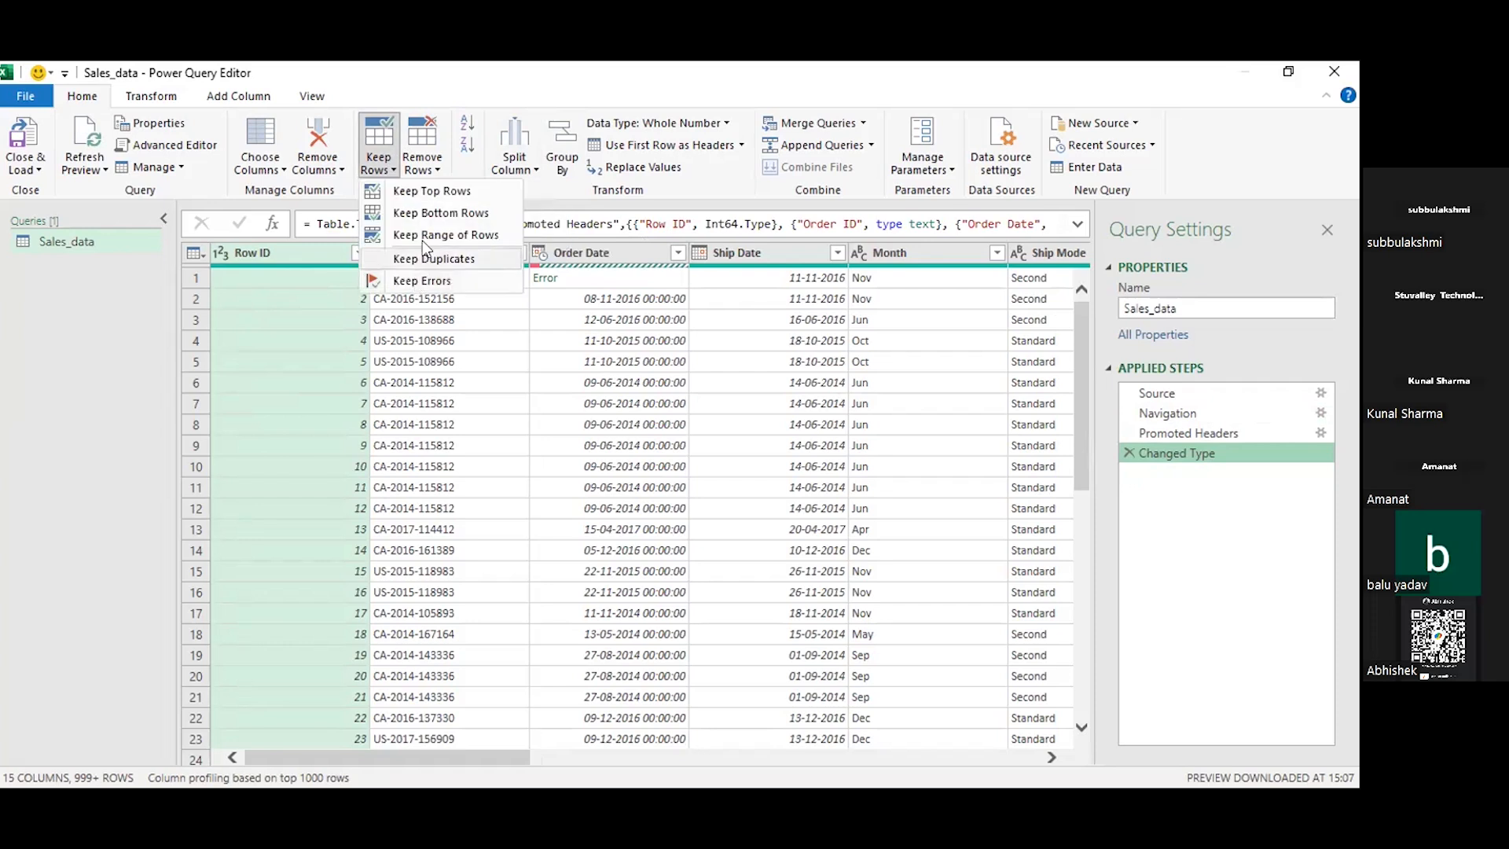
{"action": "left_click", "coordinate": [426, 236]}
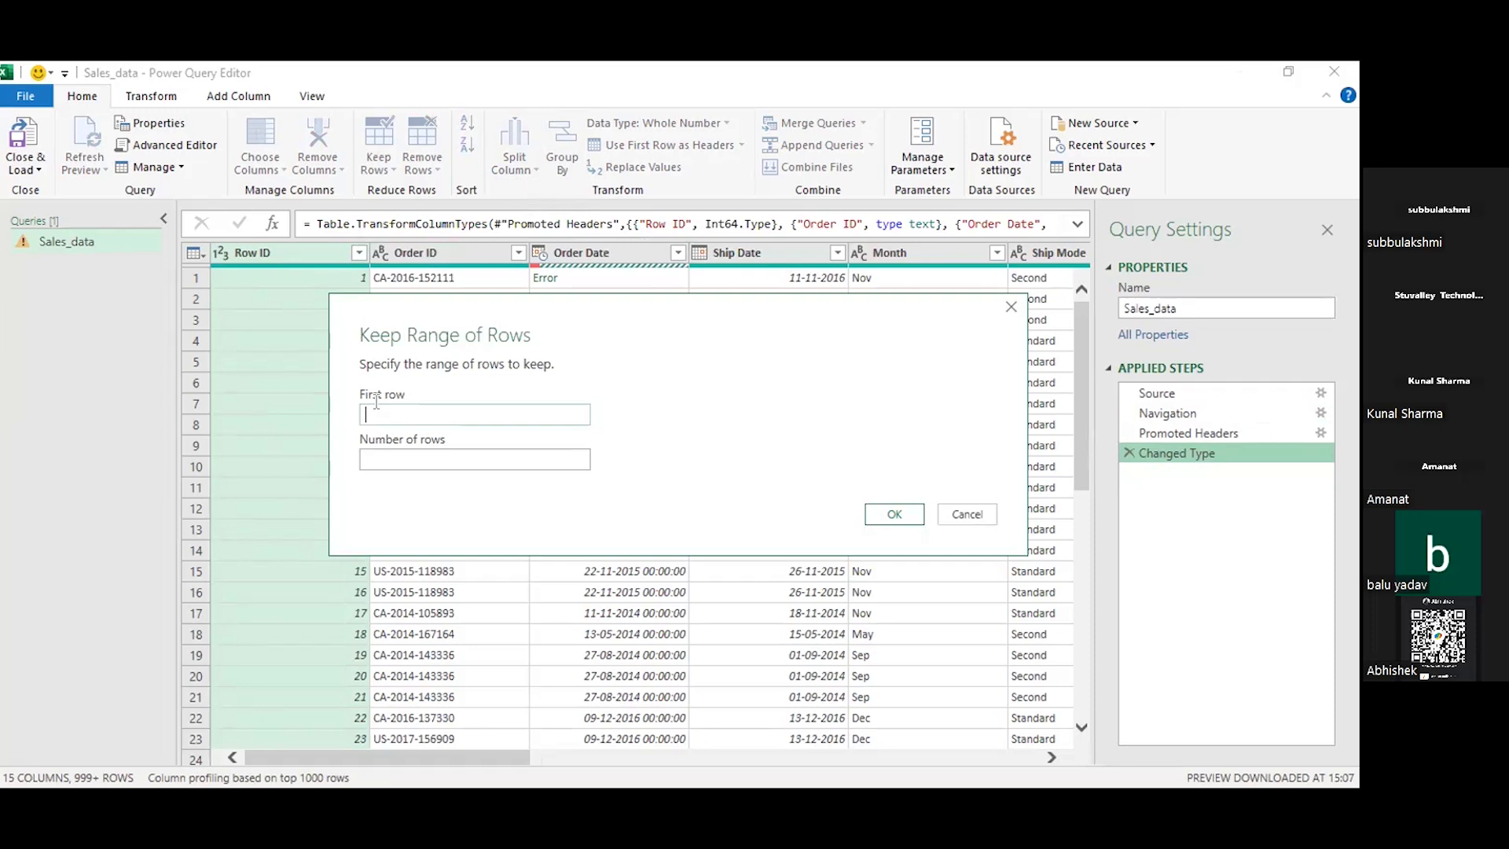
{"action": "type", "text": "12"}
{"action": "left_click", "coordinate": [370, 459]}
{"action": "type", "text": "10"}
{"action": "left_click", "coordinate": [894, 515]}
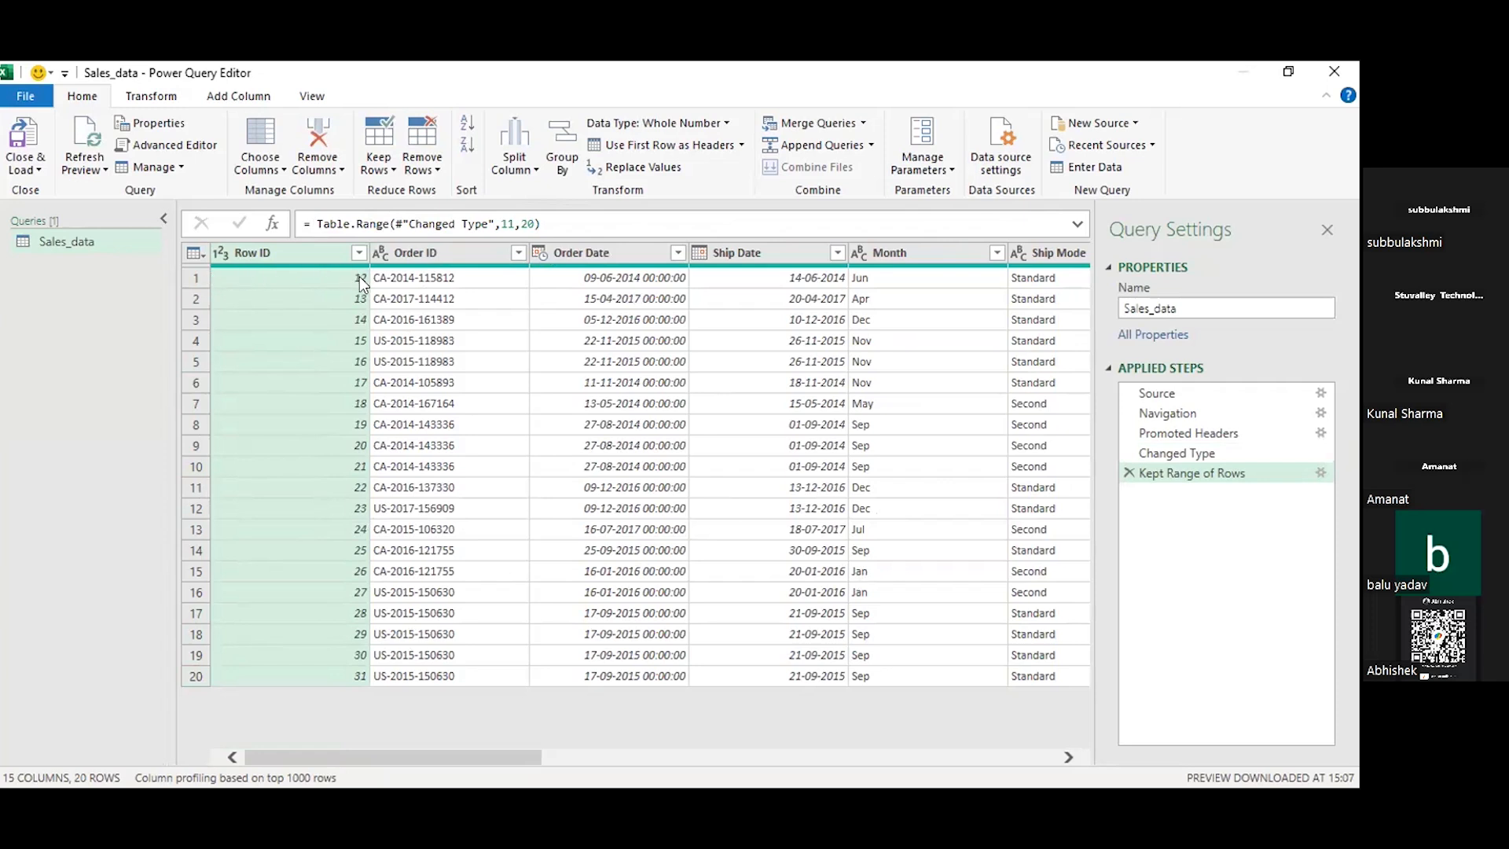
{"action": "left_click", "coordinate": [1128, 472]}
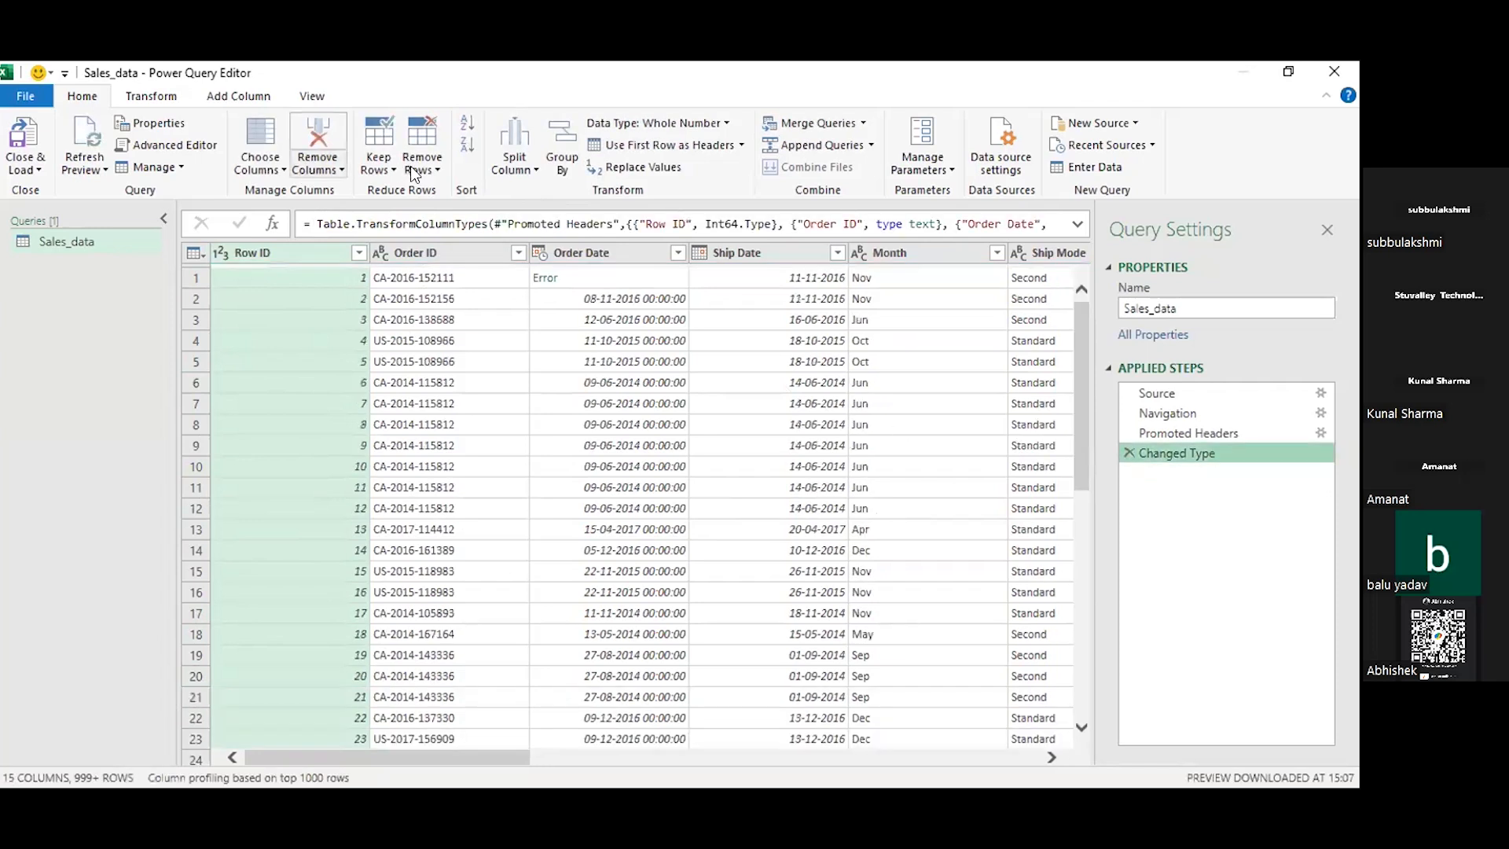
- Keep only the rows with duplicate Row ID values and delete the Kept Duplicates step
{"action": "left_click", "coordinate": [389, 172]}
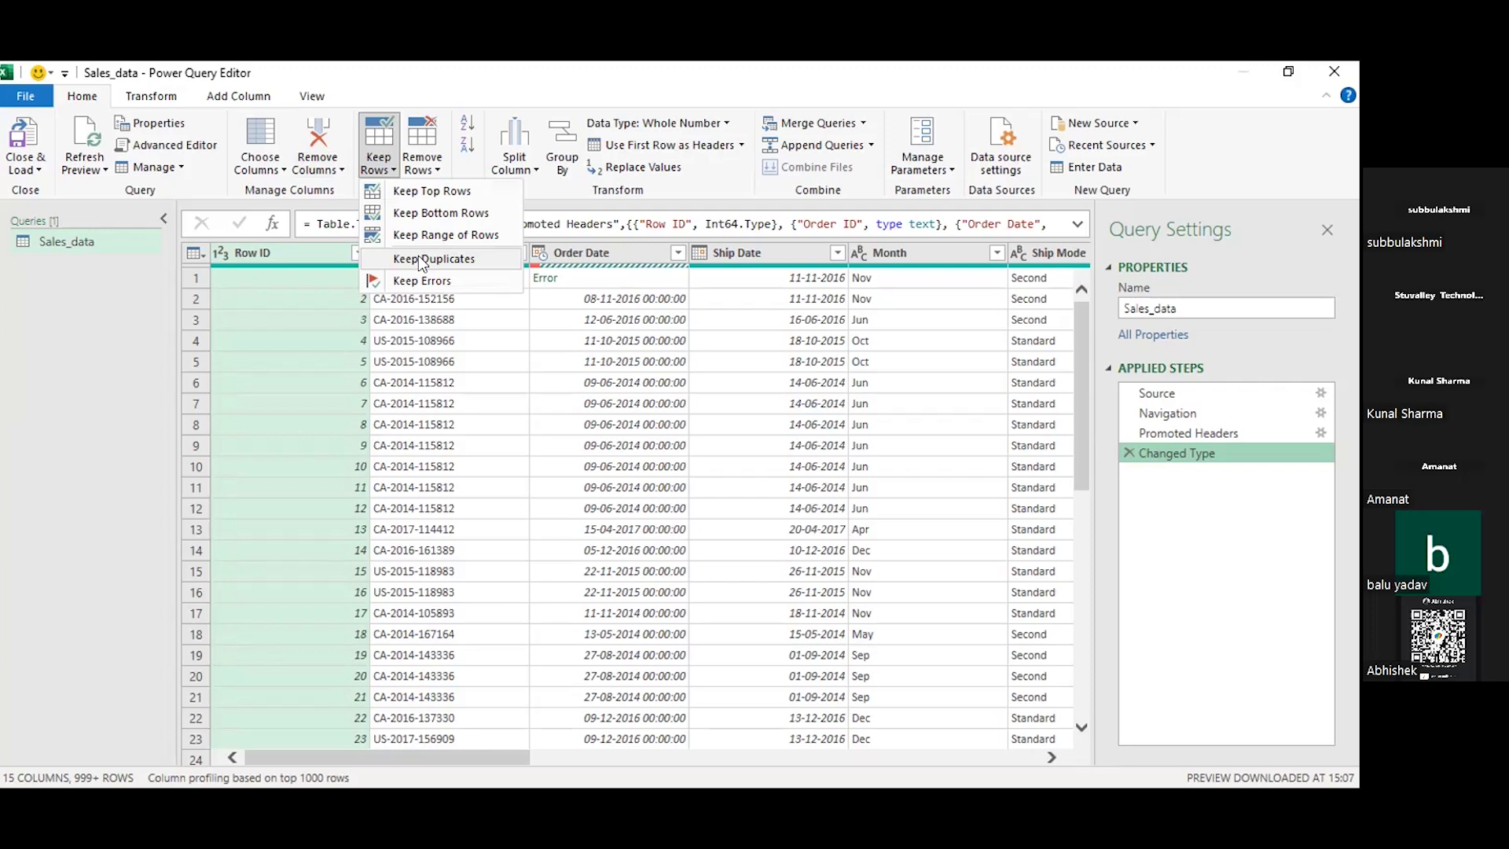
{"action": "left_click", "coordinate": [418, 256]}
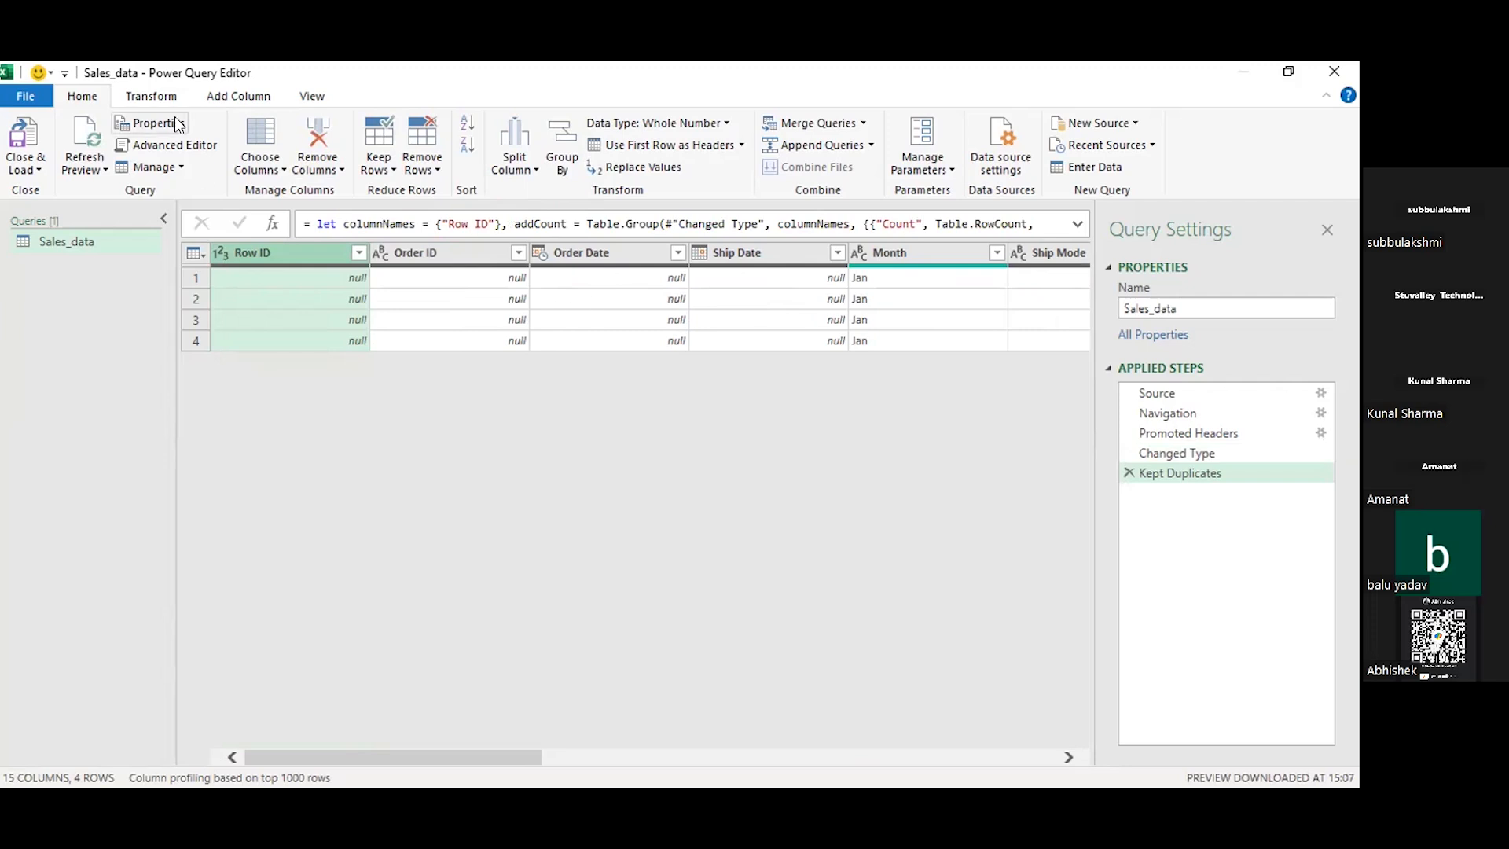
{"action": "left_click", "coordinate": [391, 167]}
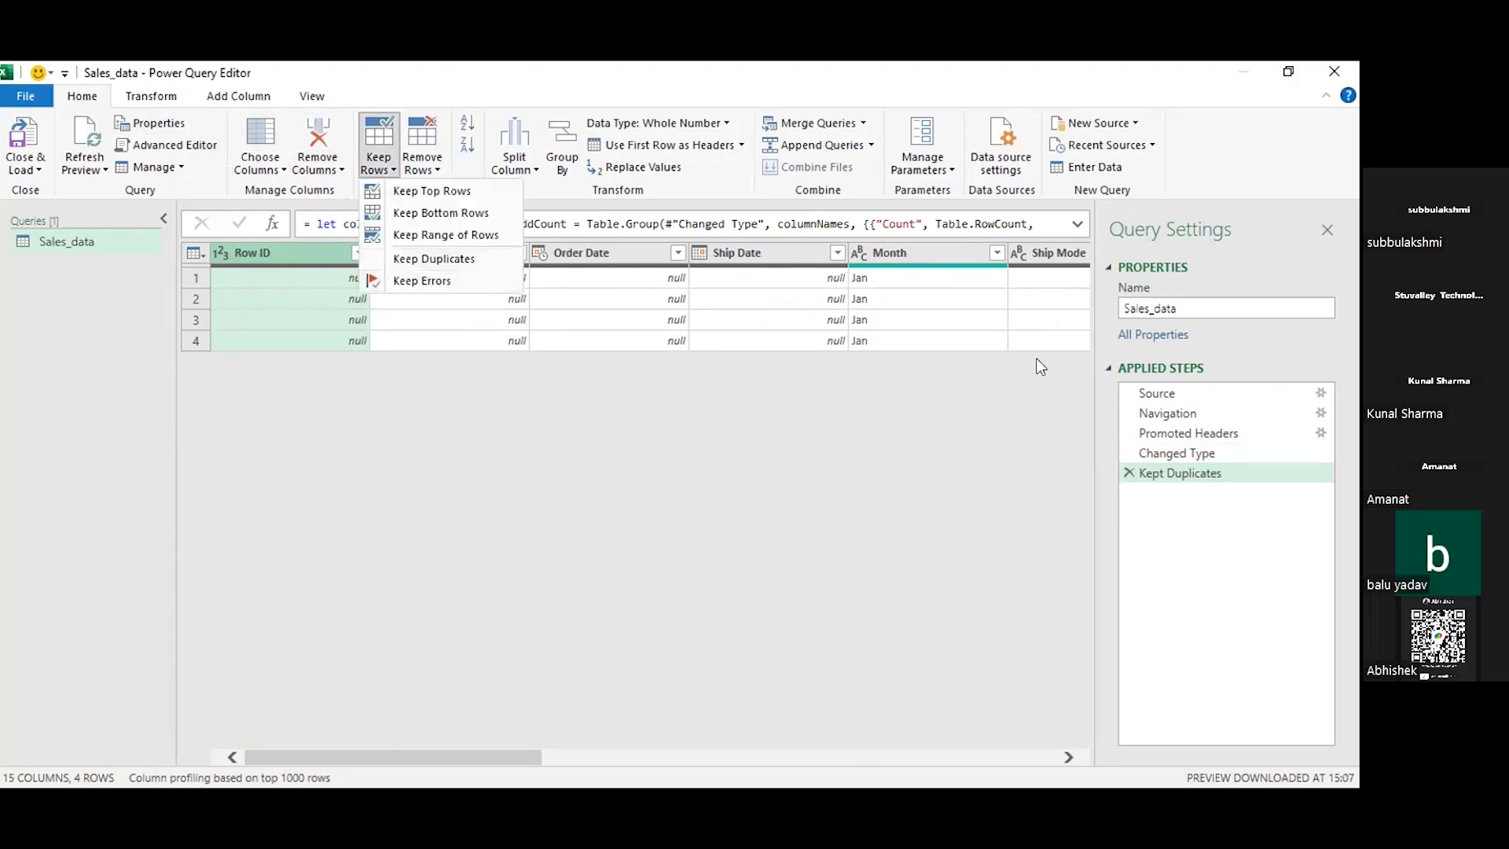
{"action": "left_click", "coordinate": [1130, 473]}
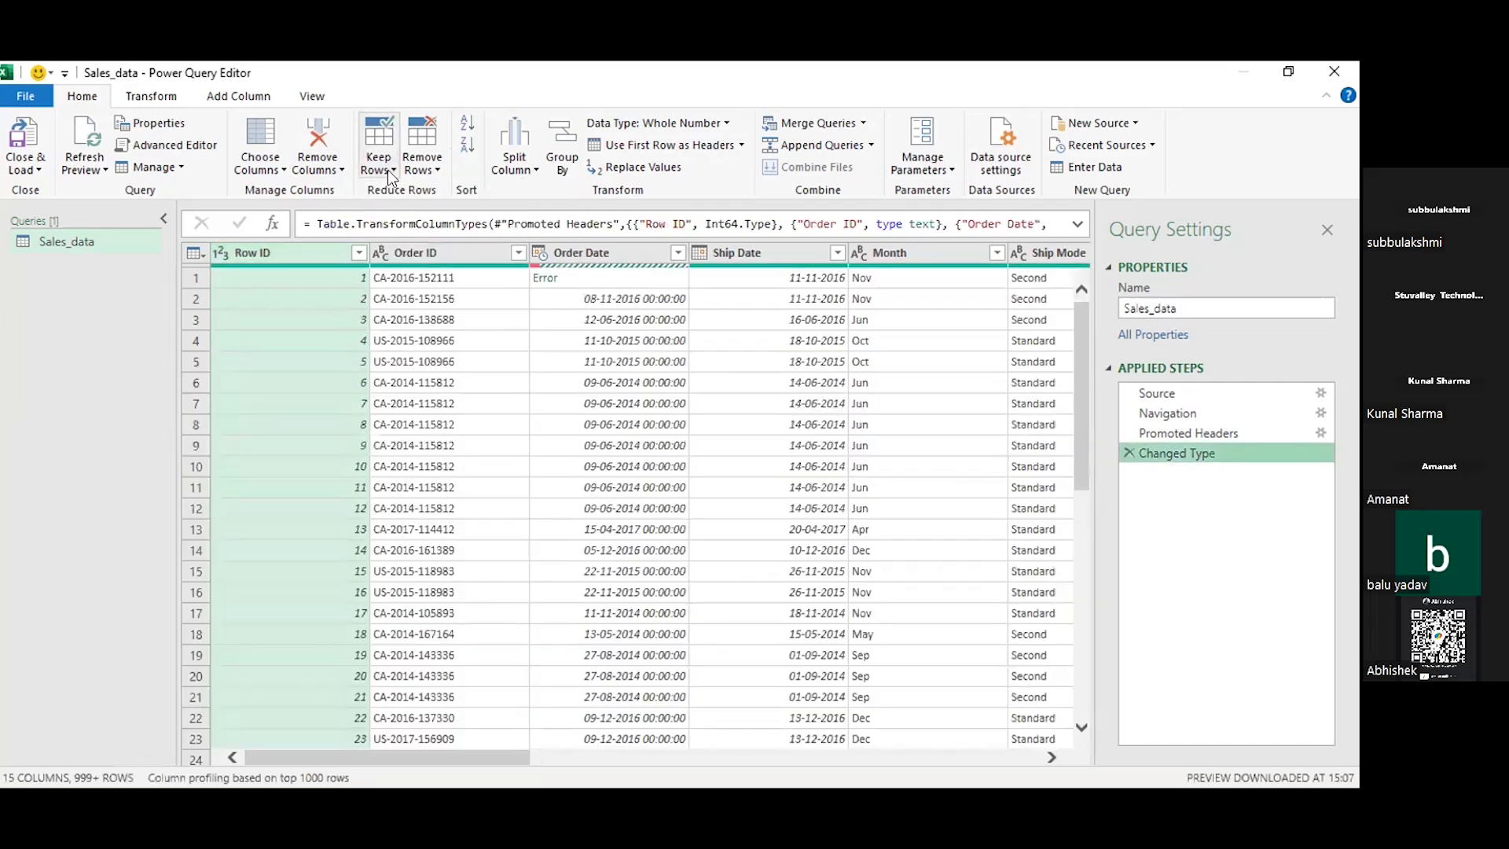
- Keep only the rows with duplicate Order ID values and delete the applied step for those duplicates
{"action": "left_click", "coordinate": [416, 250]}
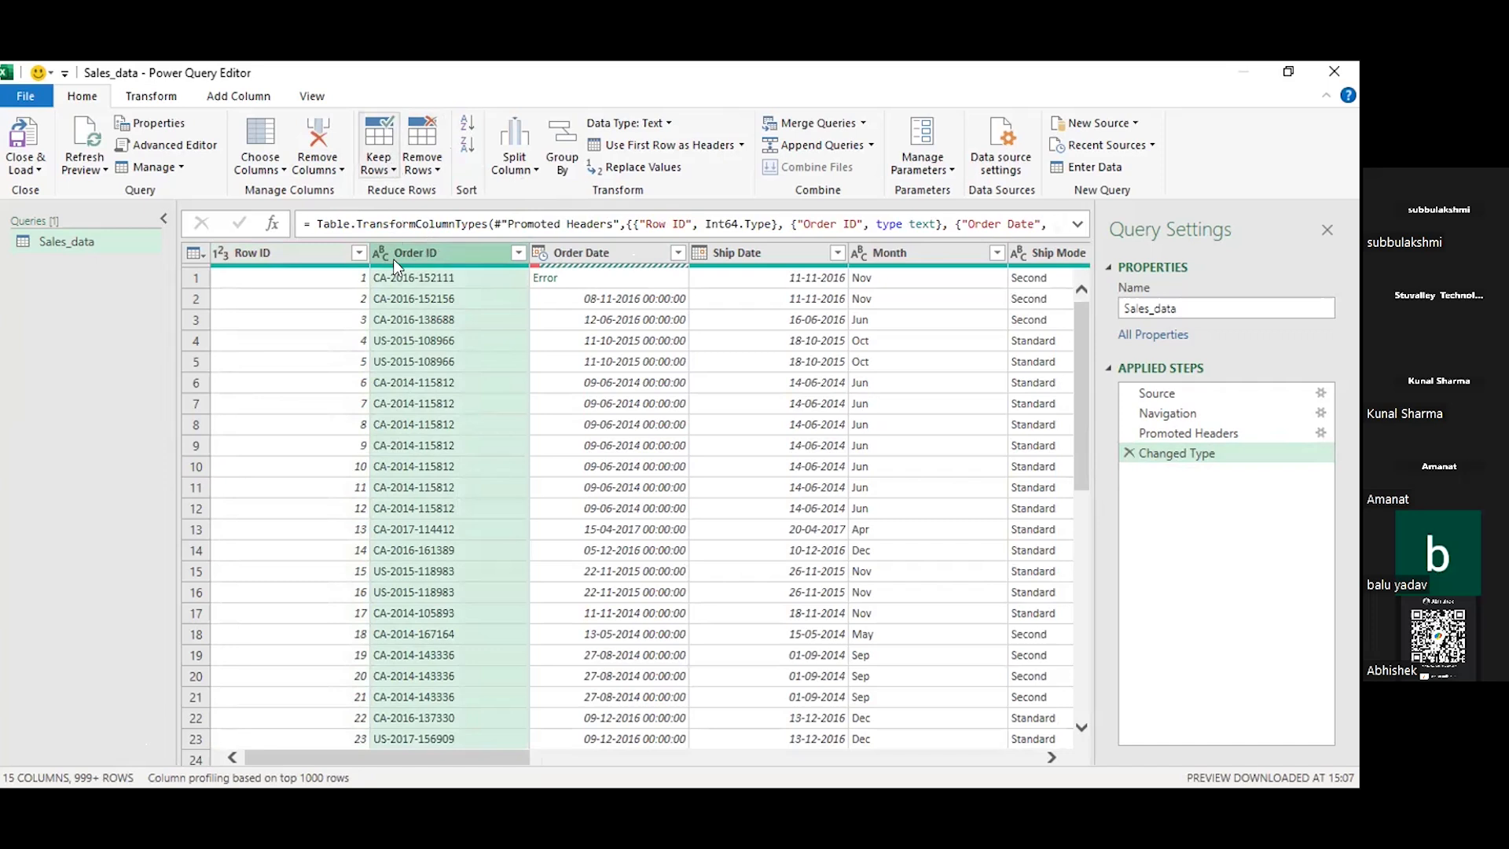
{"action": "left_click", "coordinate": [378, 145]}
{"action": "left_click", "coordinate": [417, 256]}
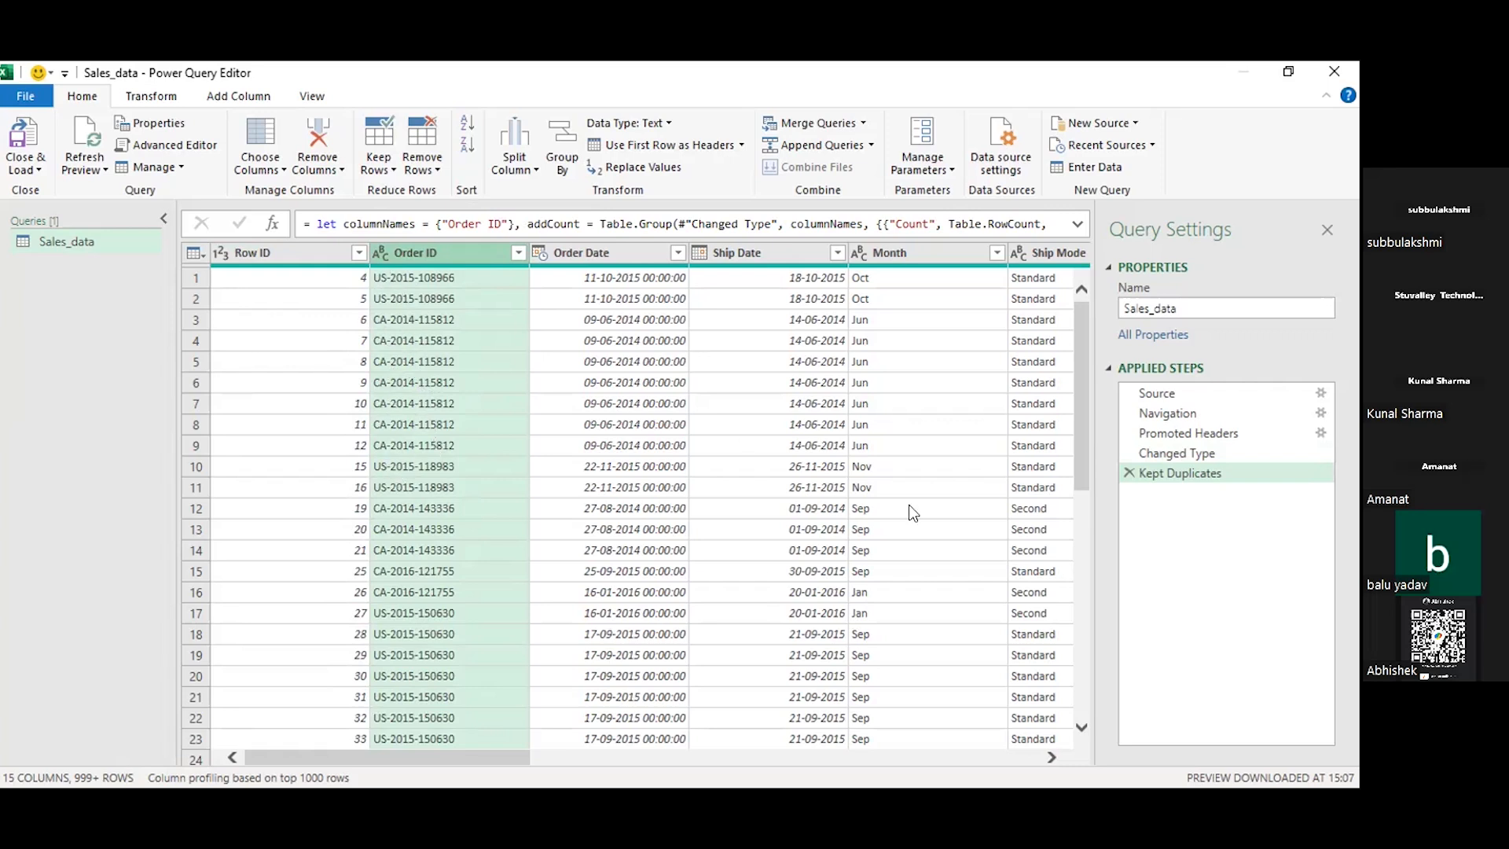
{"action": "left_click", "coordinate": [1129, 474]}
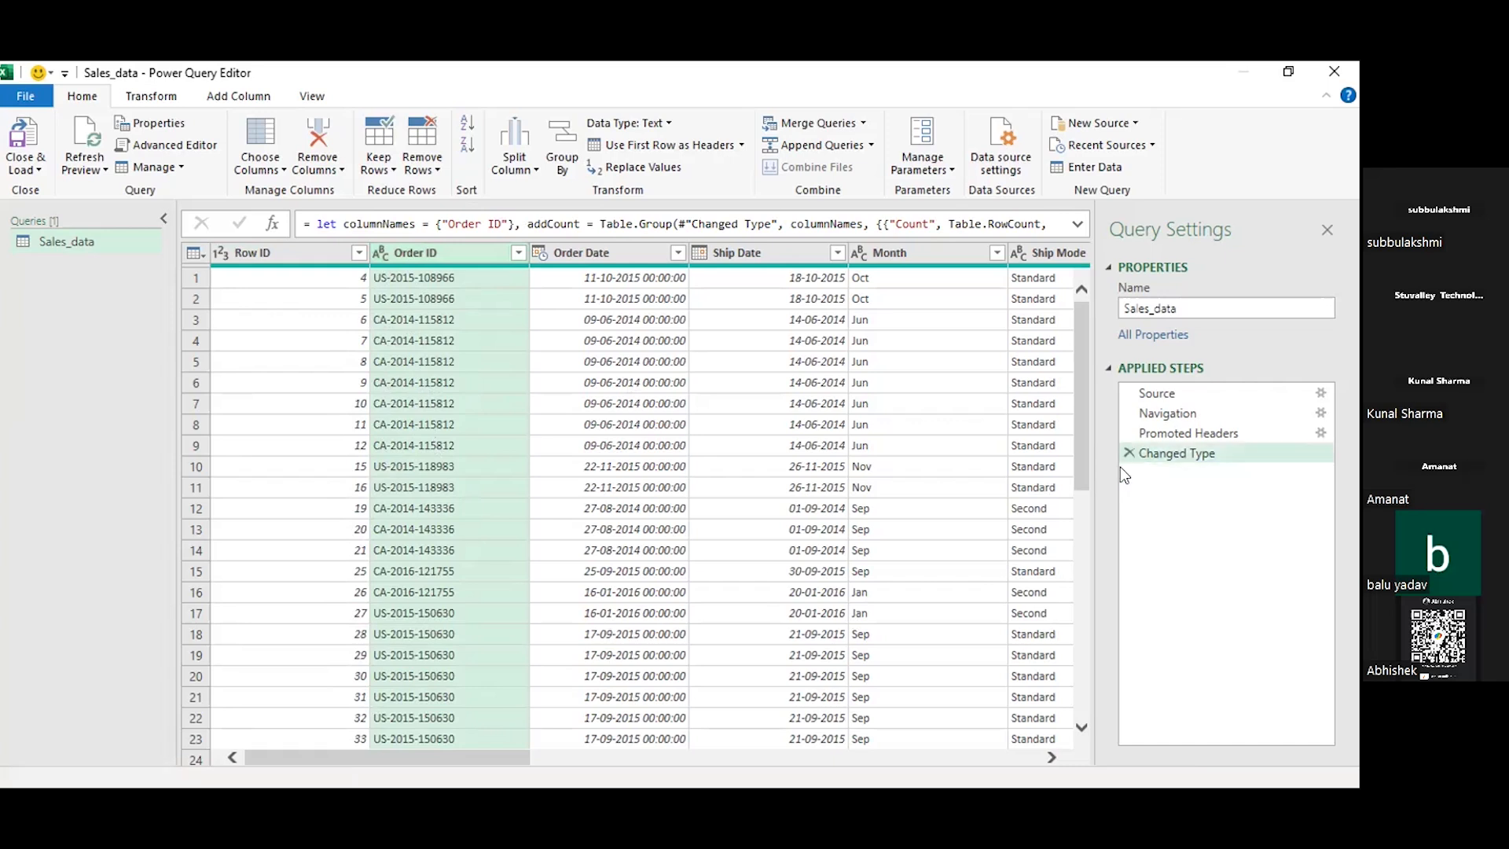
{"action": "left_click", "coordinate": [392, 167]}
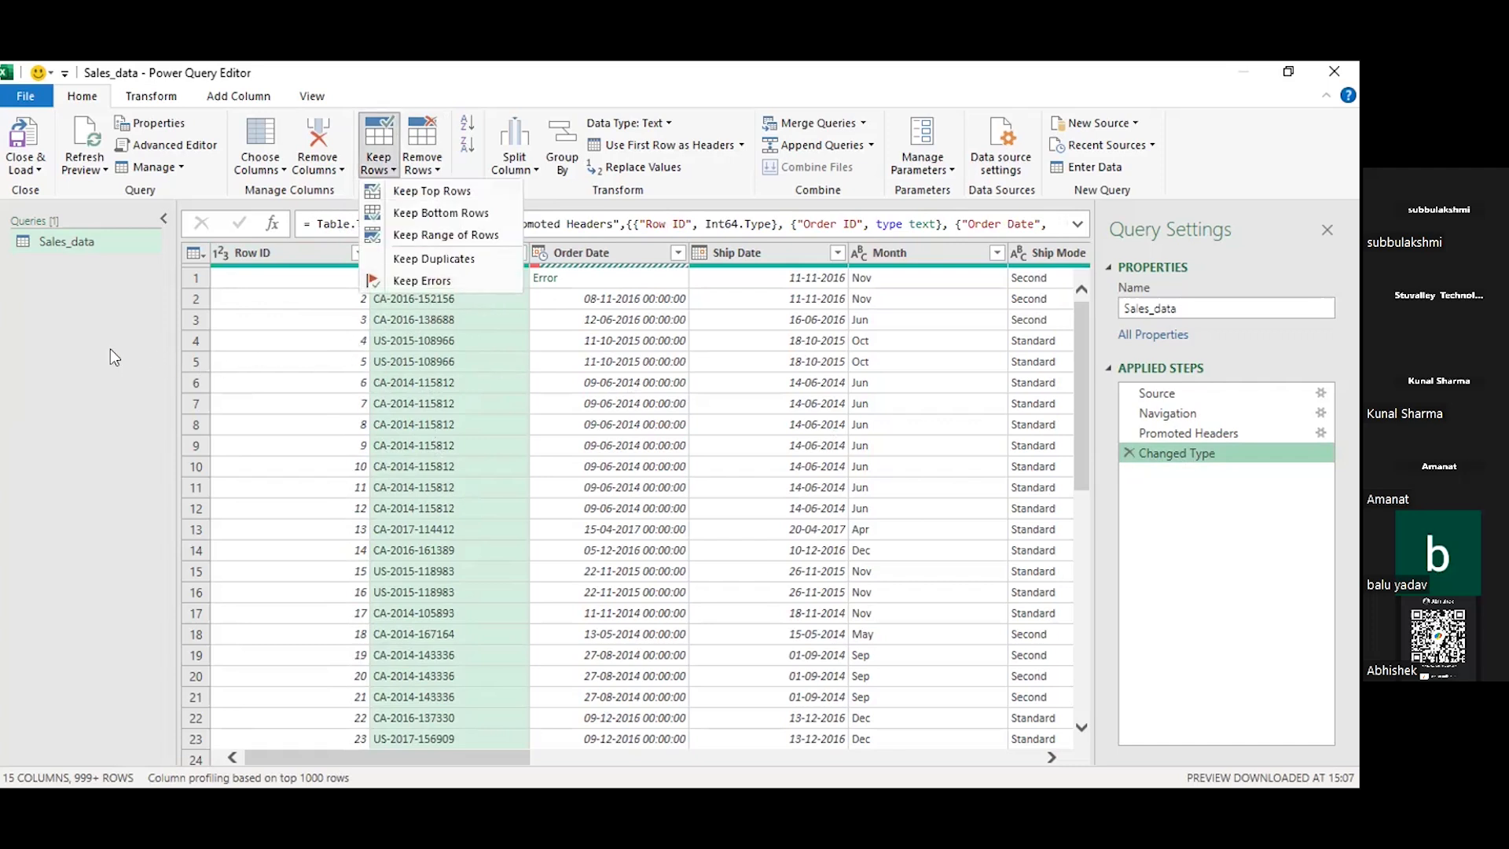
{"action": "left_click", "coordinate": [457, 297]}
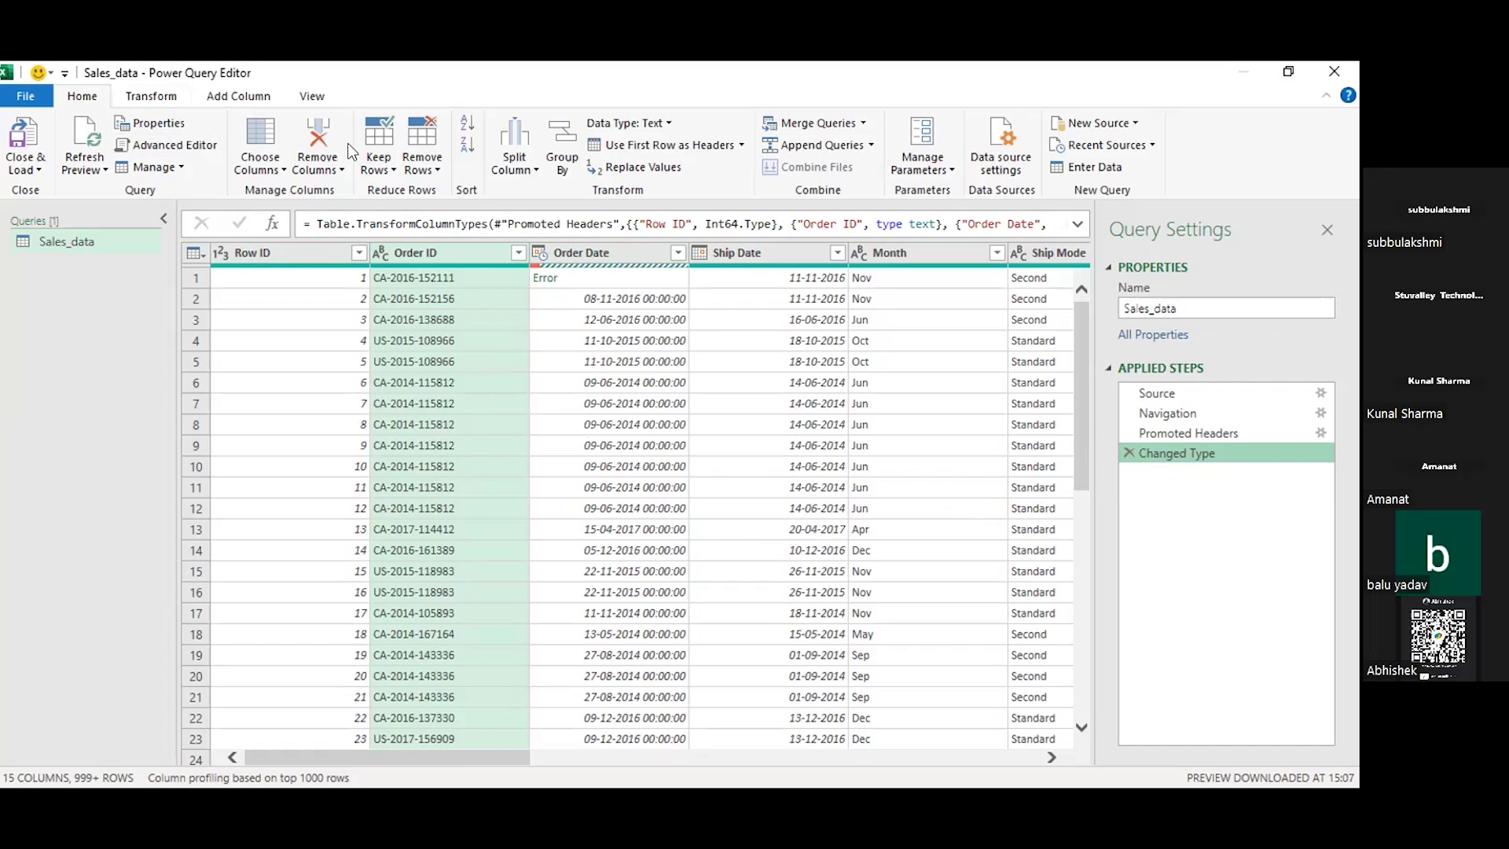
- Dismiss the custom data types tip and automatically detect the data types of all columns in the query
{"action": "left_click", "coordinate": [144, 96]}
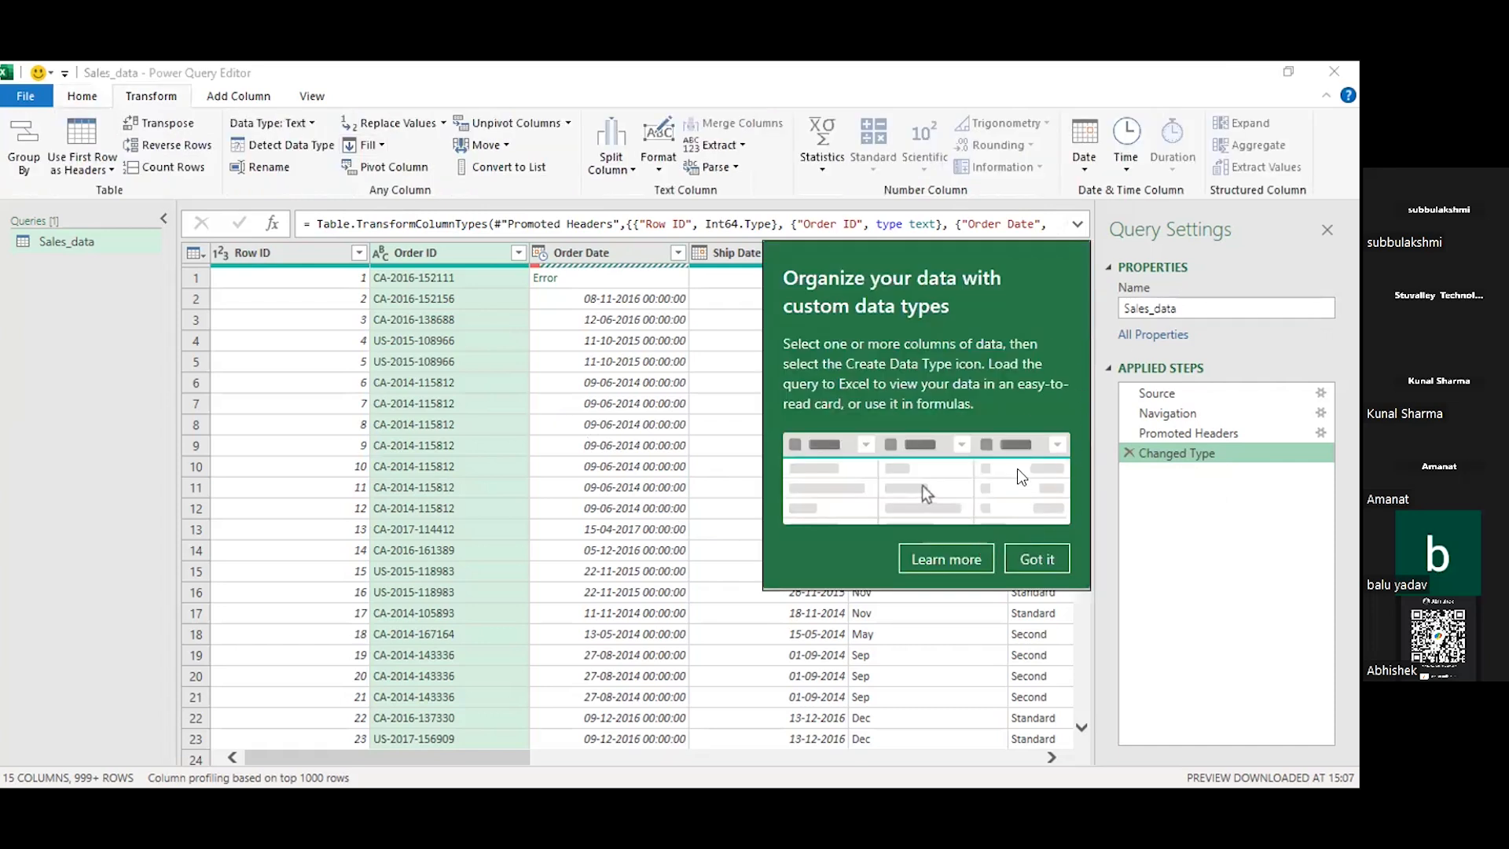
{"action": "left_click", "coordinate": [1034, 563]}
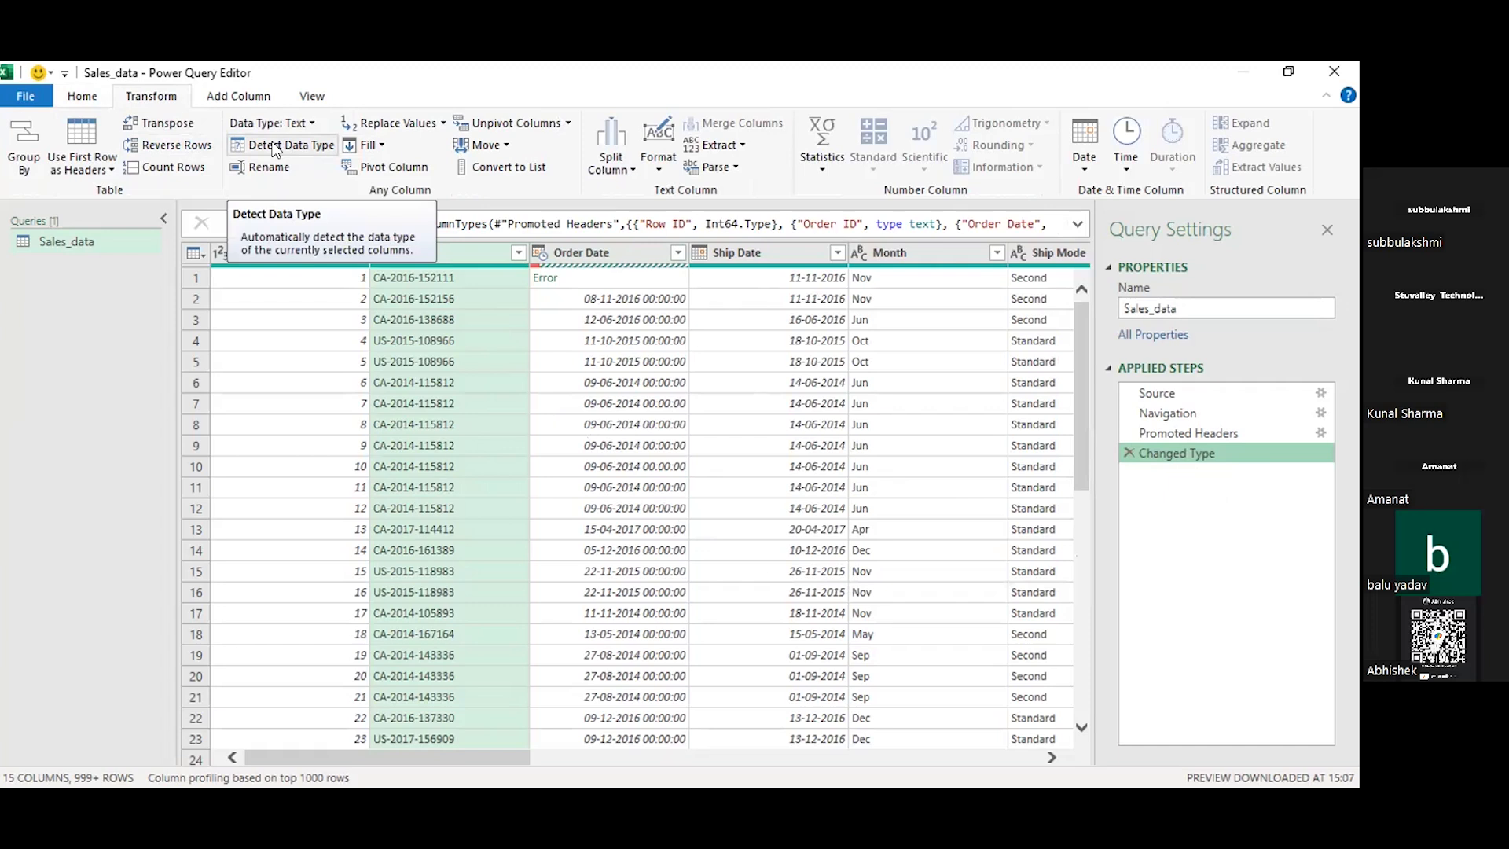
{"action": "left_click", "coordinate": [313, 306]}
{"action": "key", "text": "ctrl+a"}
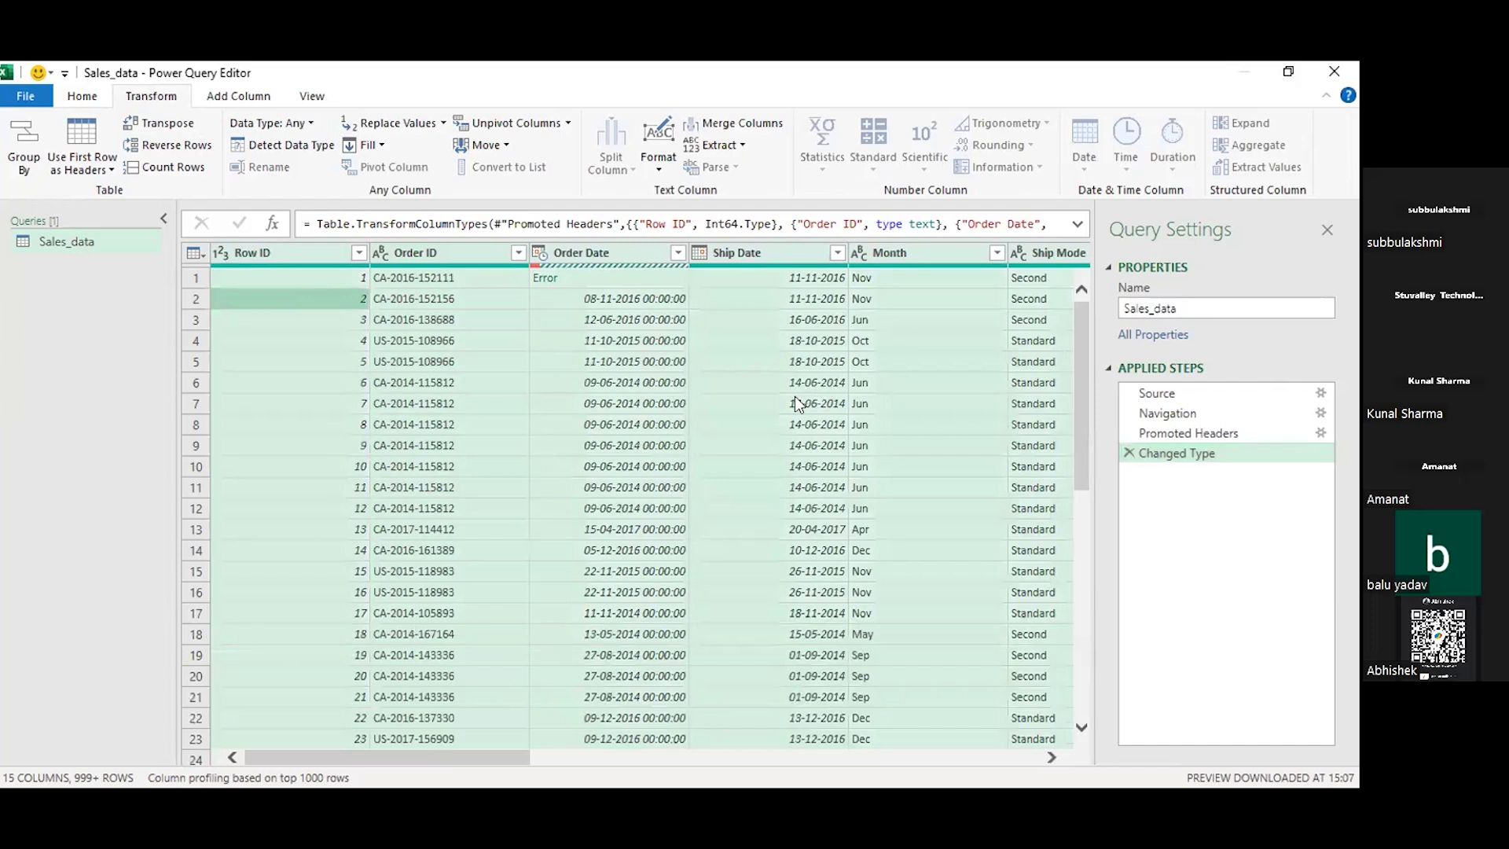
{"action": "left_click", "coordinate": [283, 144]}
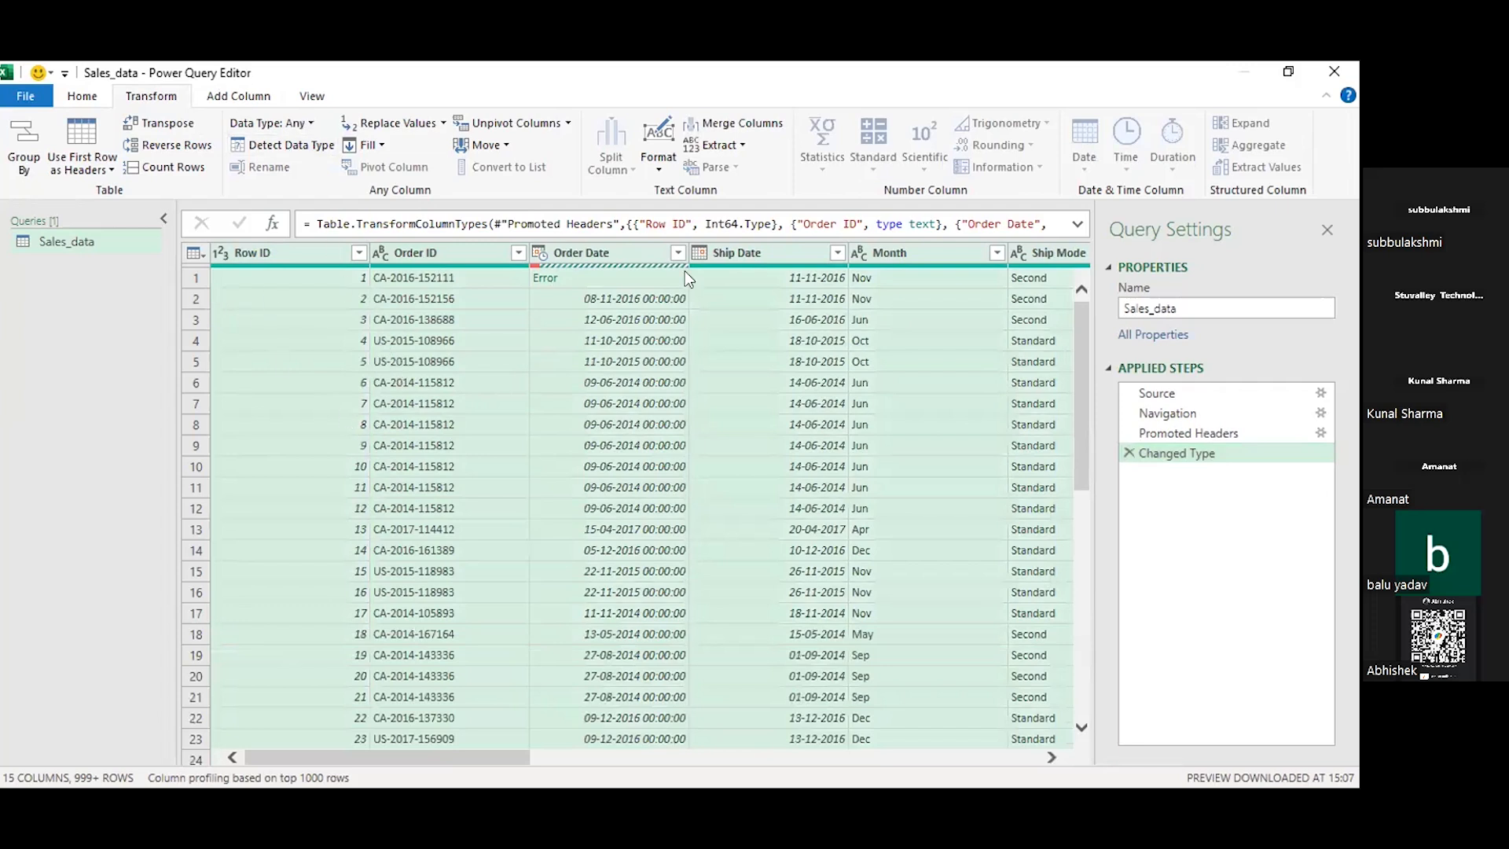
{"action": "scroll", "coordinate": [940, 479], "scroll_direction": "down", "scroll_amount": 1}
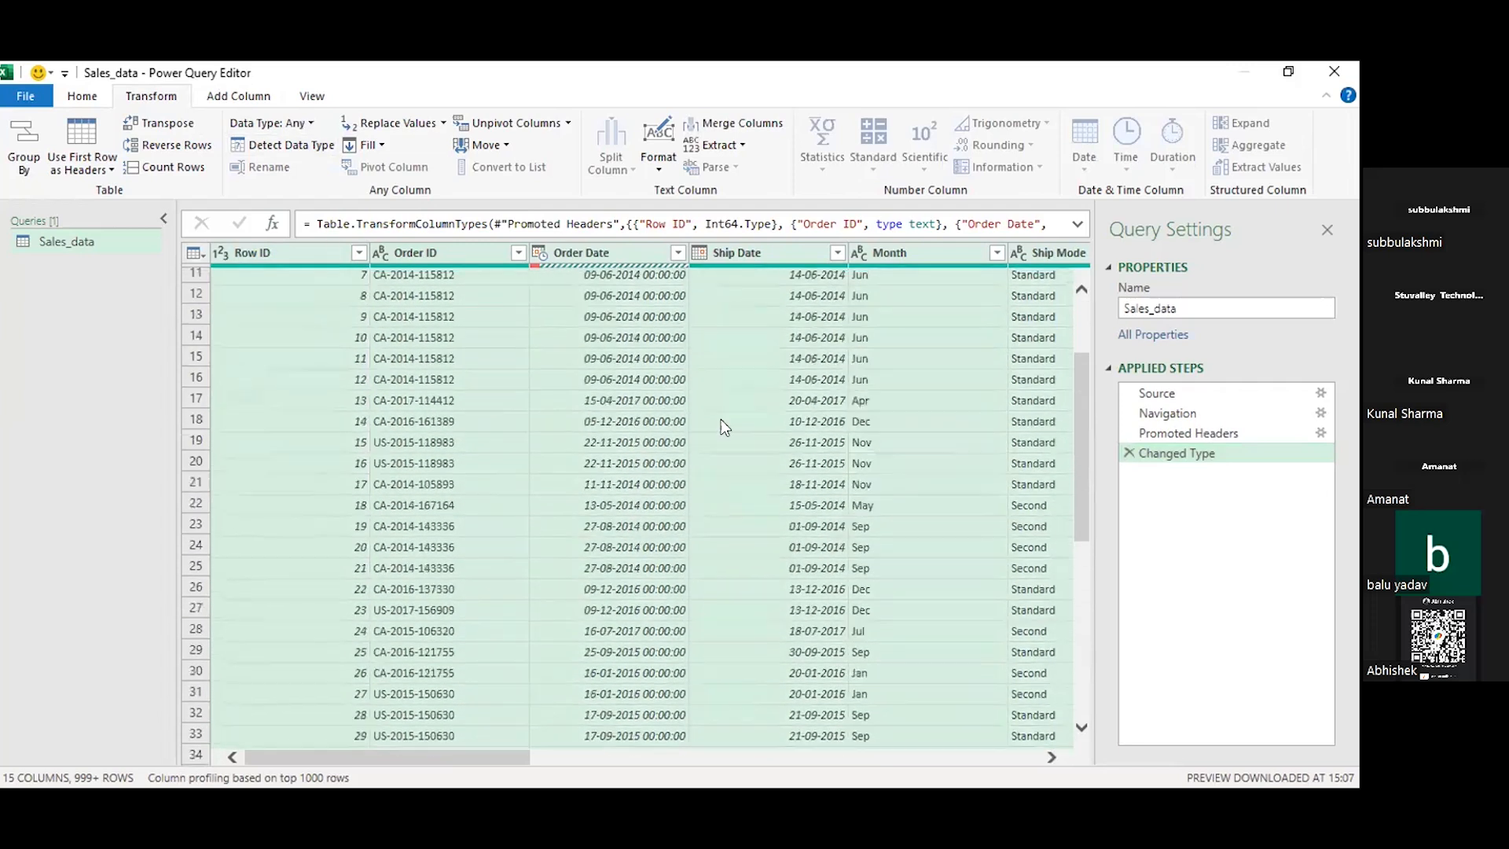
{"action": "left_click", "coordinate": [501, 395]}
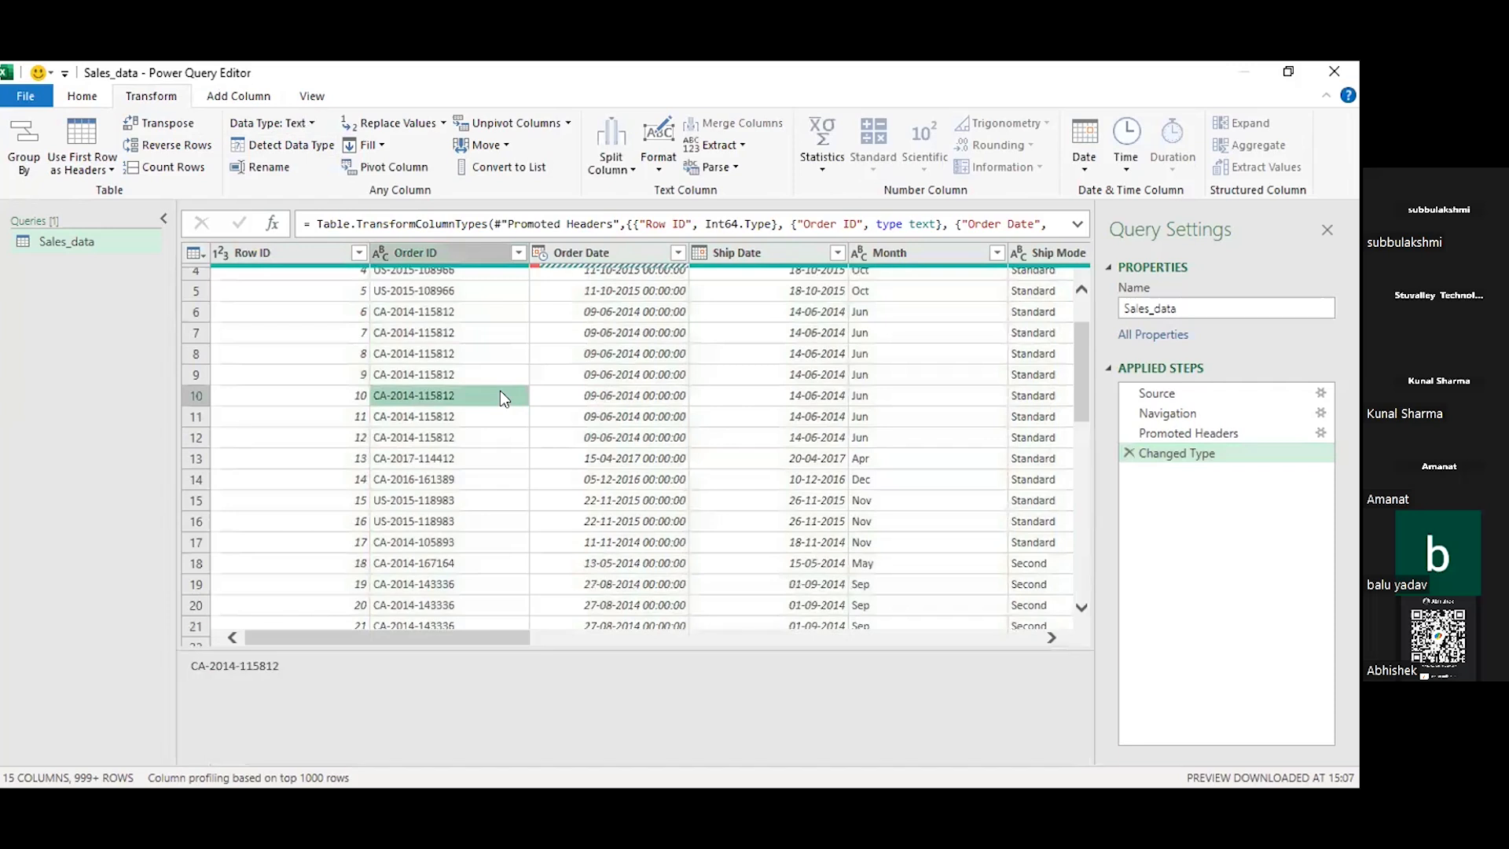
{"action": "scroll", "coordinate": [501, 393], "scroll_direction": "up", "scroll_amount": 1}
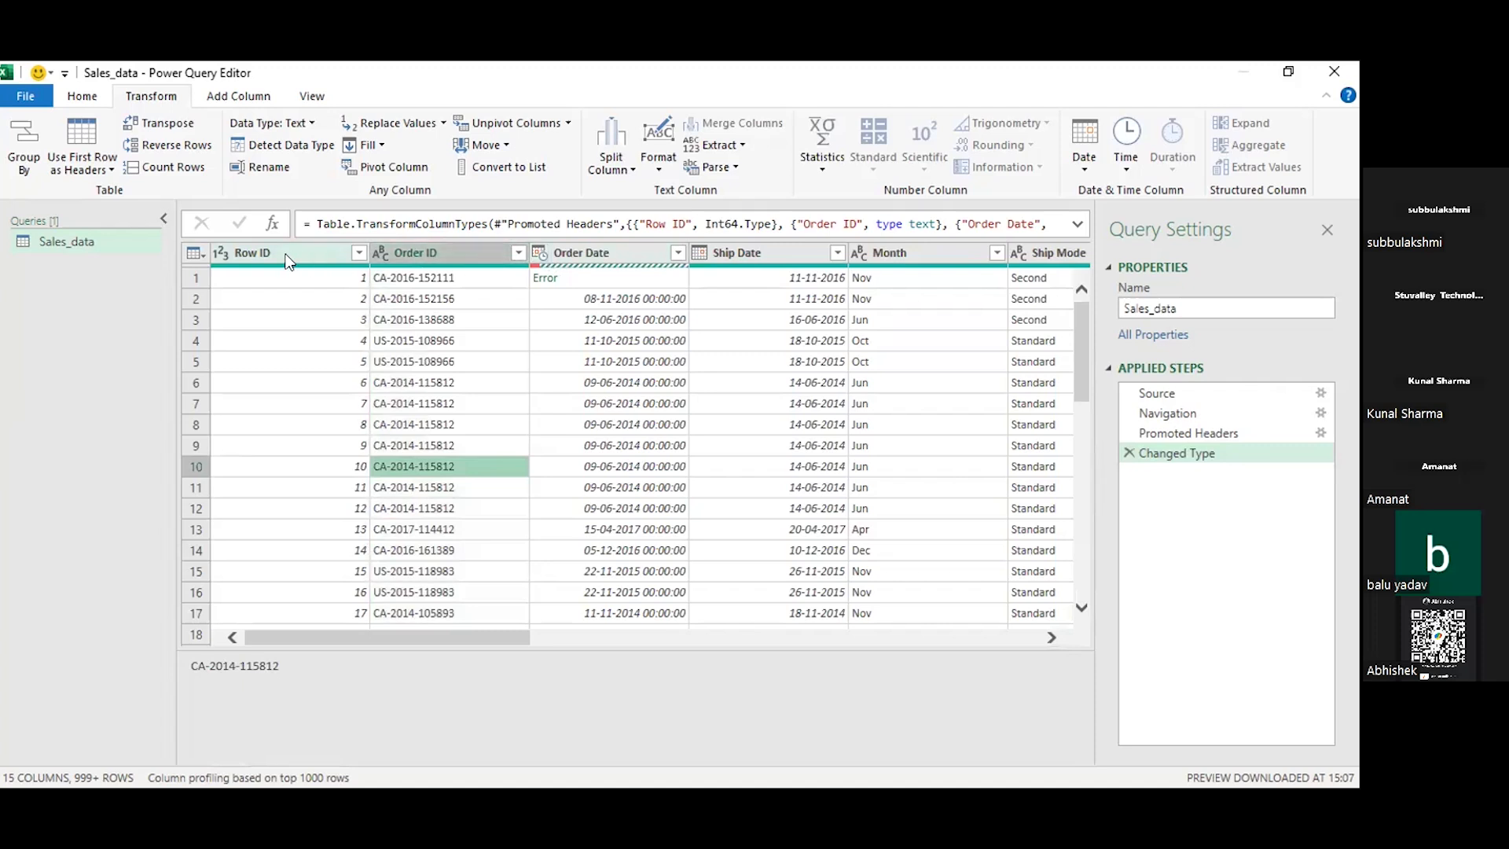
- View the available data types for the Row ID and Order Date columns, and check Order Date's column quality
{"action": "left_click", "coordinate": [228, 253]}
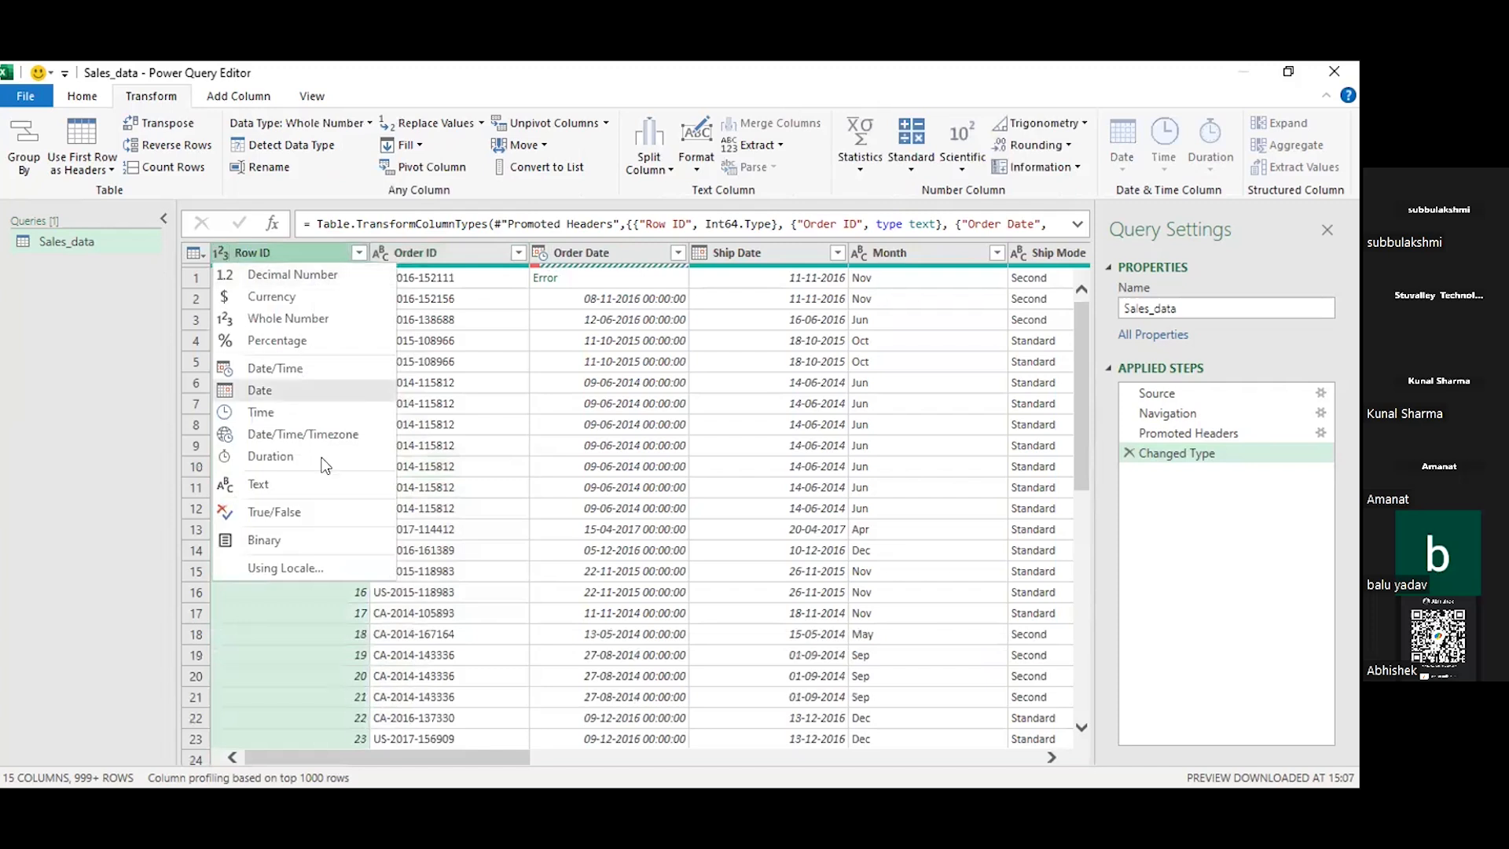
{"action": "left_click", "coordinate": [568, 442]}
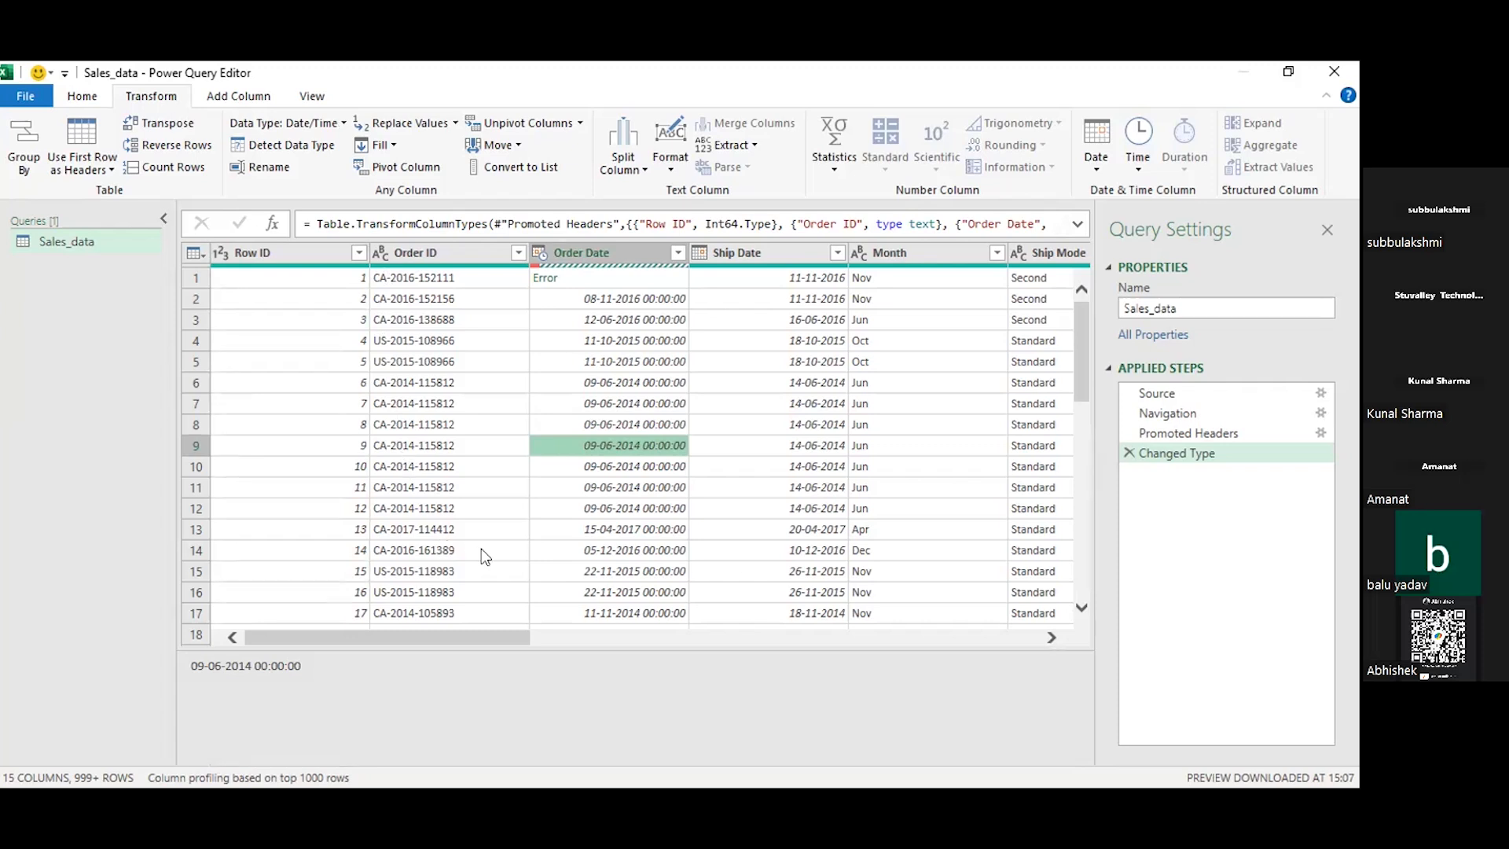
{"action": "left_click", "coordinate": [531, 265]}
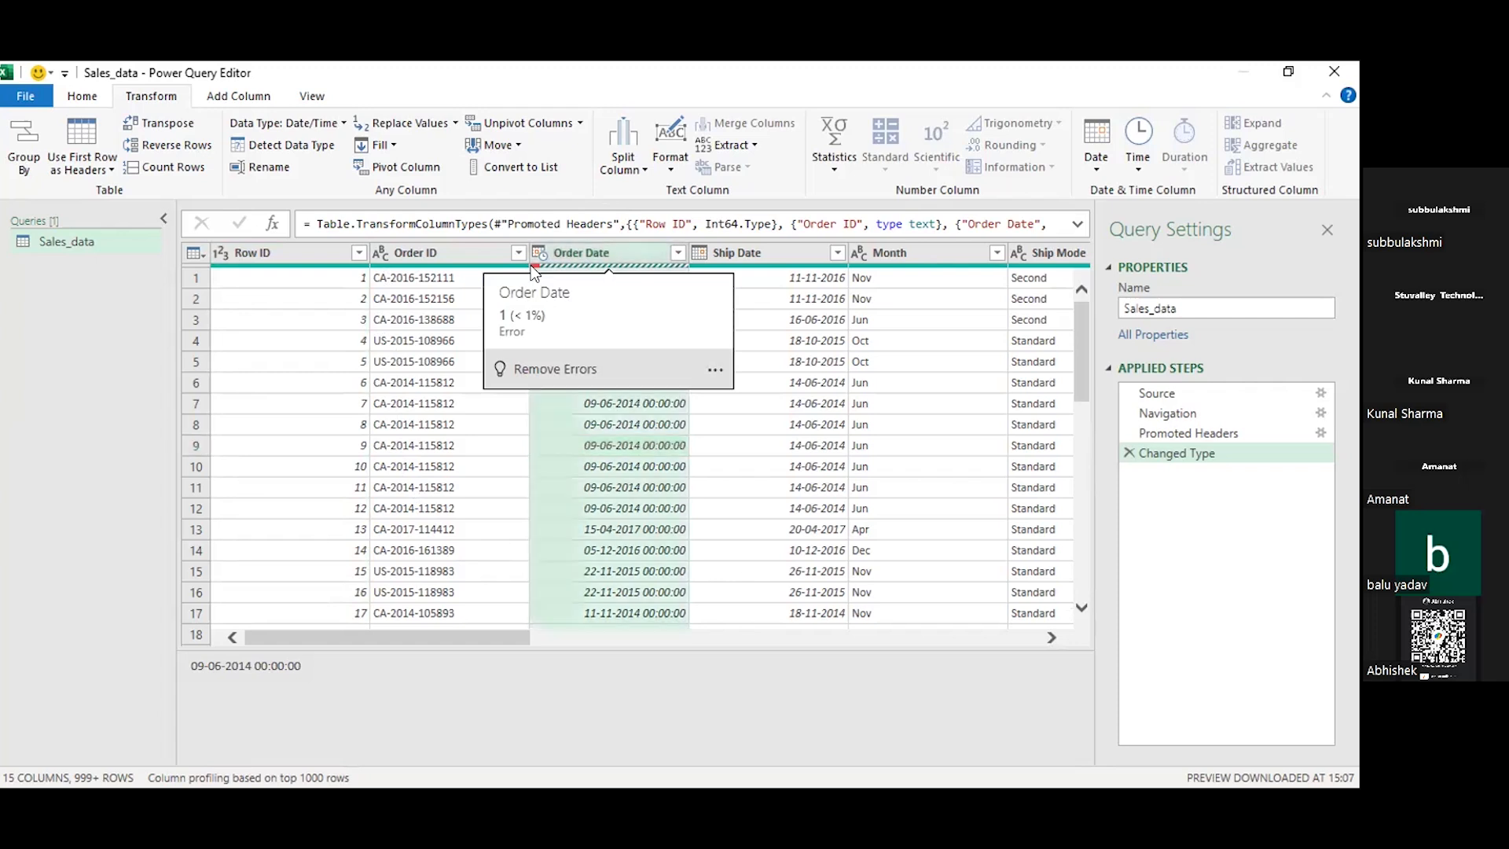
{"action": "left_click", "coordinate": [537, 255]}
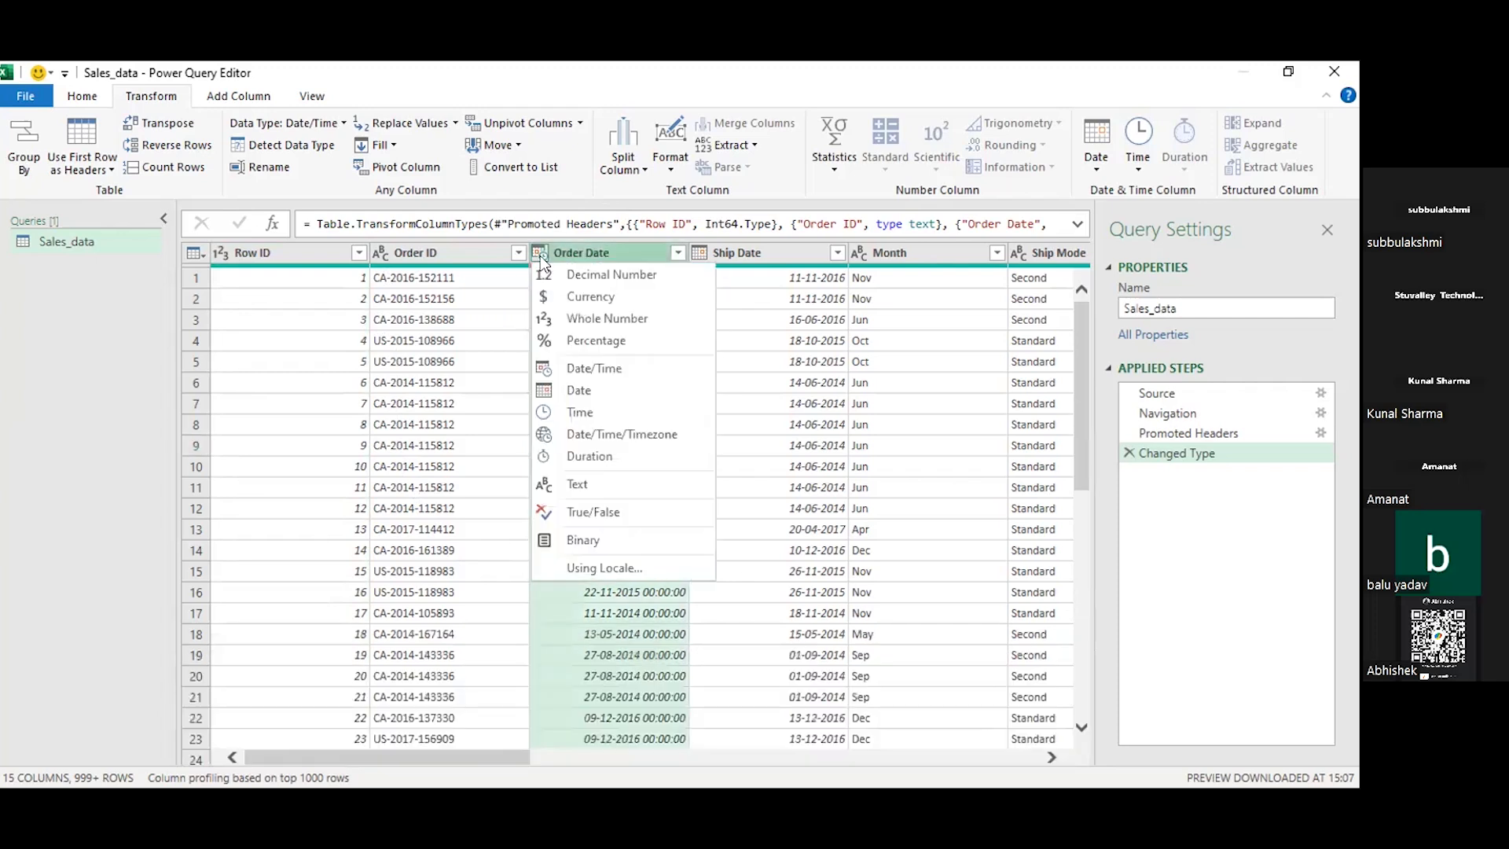
{"action": "left_click", "coordinate": [496, 320]}
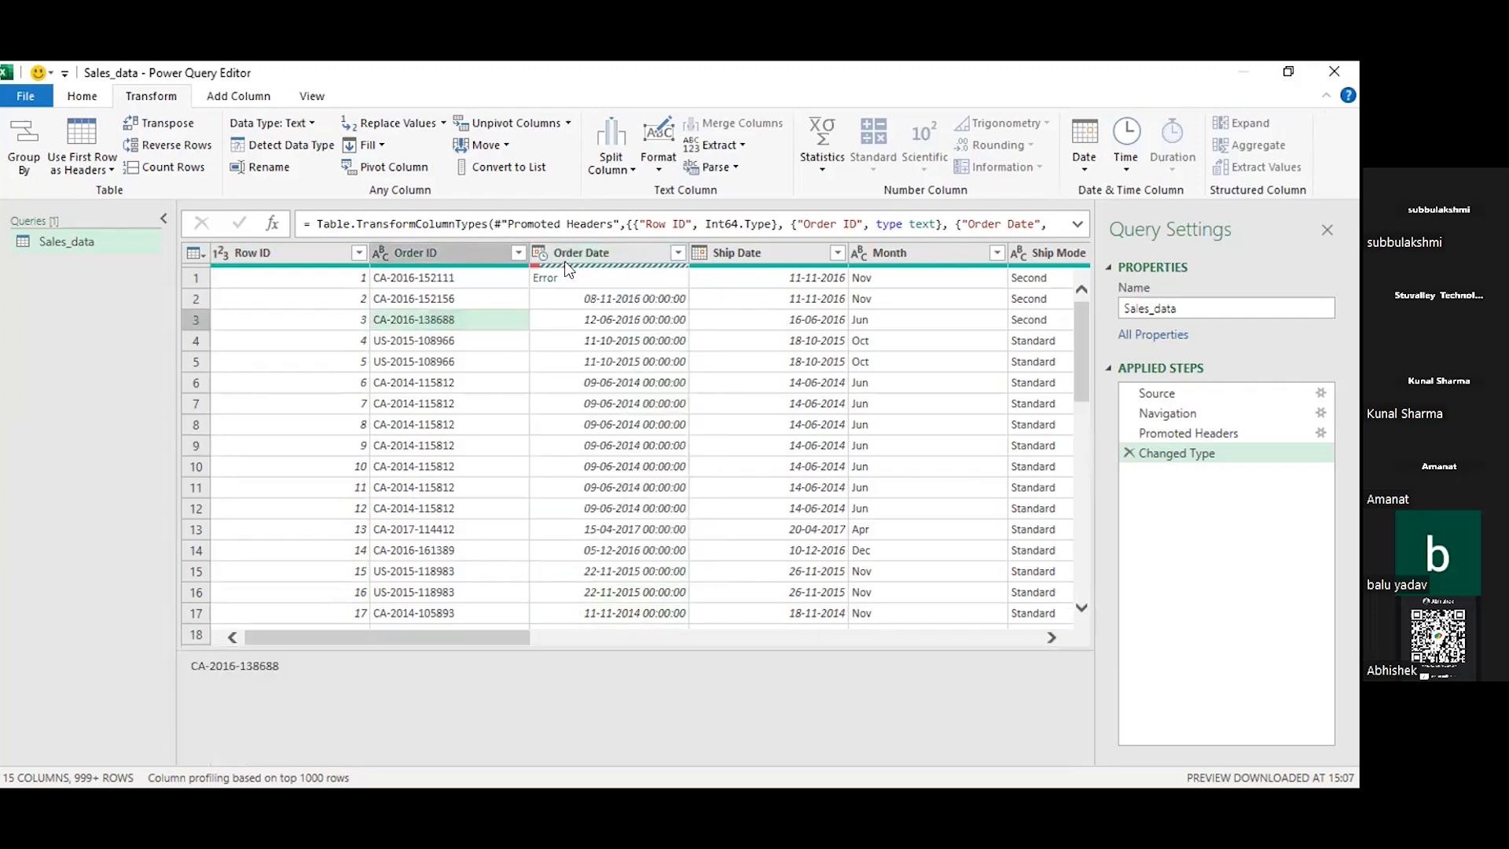
- Remove the rows with errors in the Order Date column and delete the Removed Errors step
{"action": "right_click", "coordinate": [564, 261]}
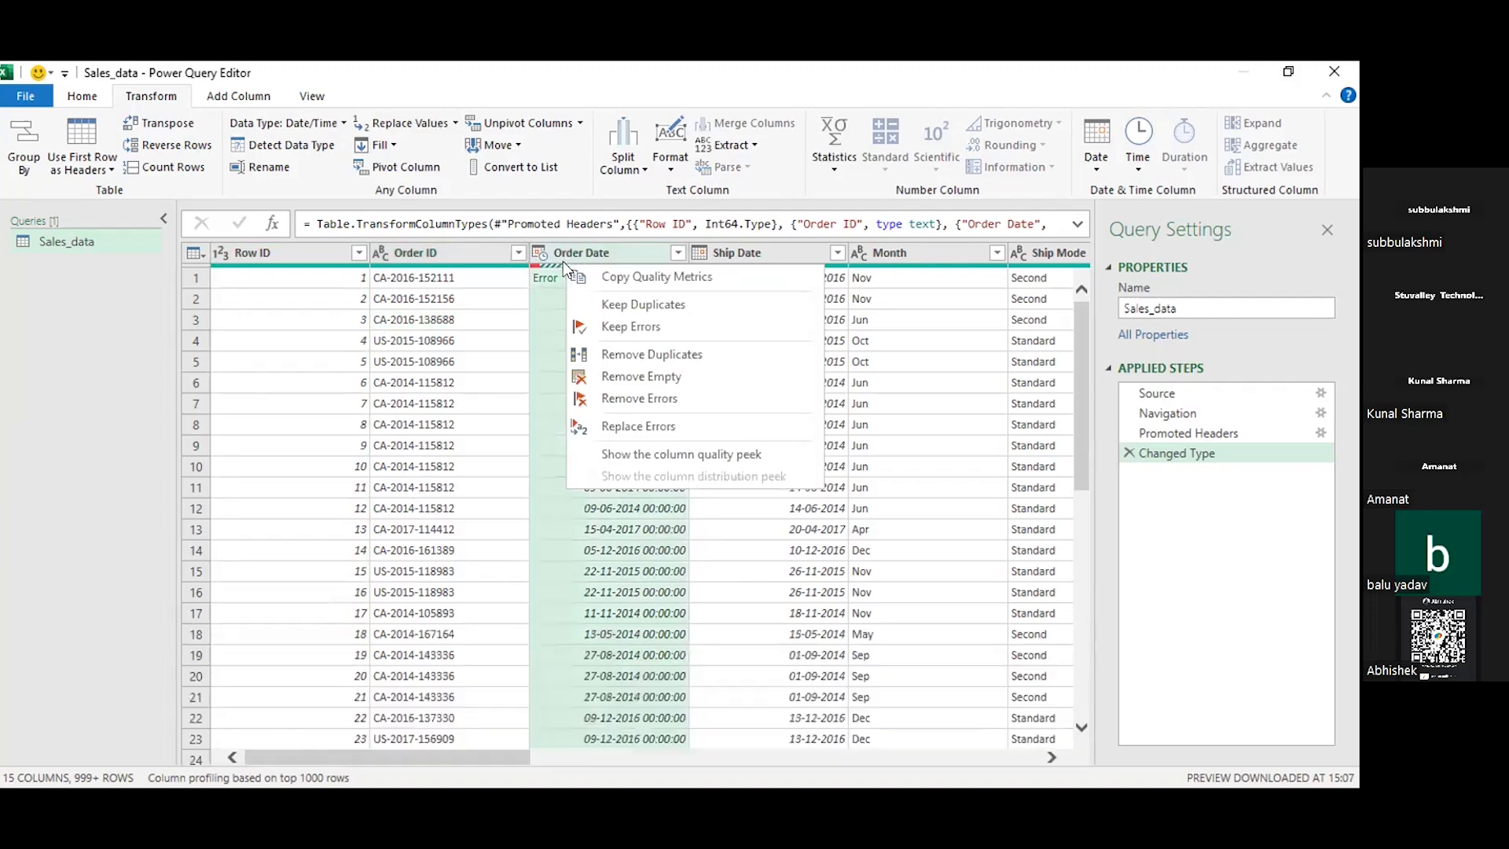
{"action": "left_click", "coordinate": [535, 269]}
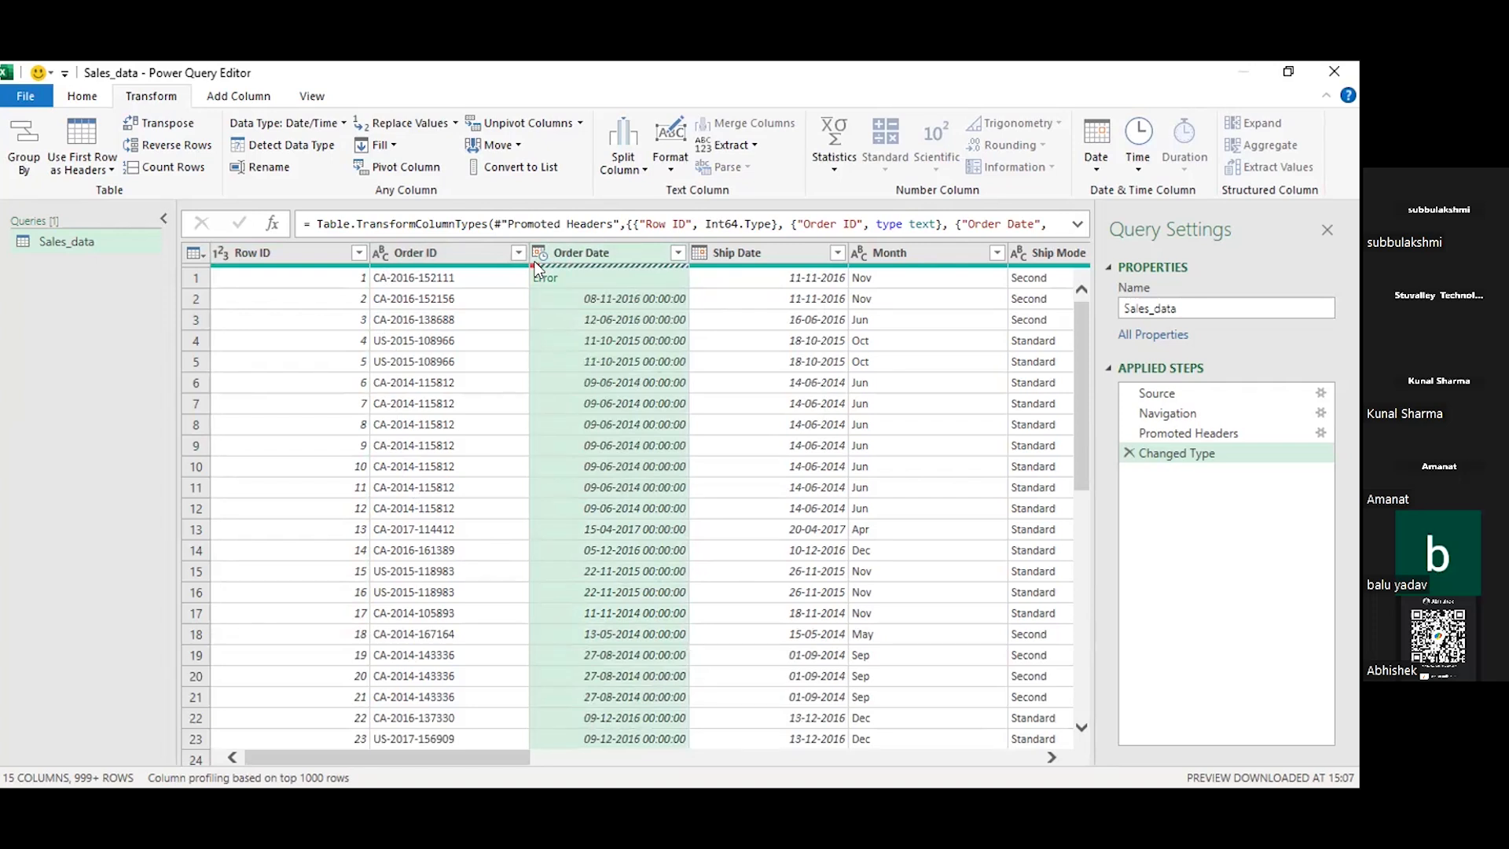
{"action": "right_click", "coordinate": [536, 269]}
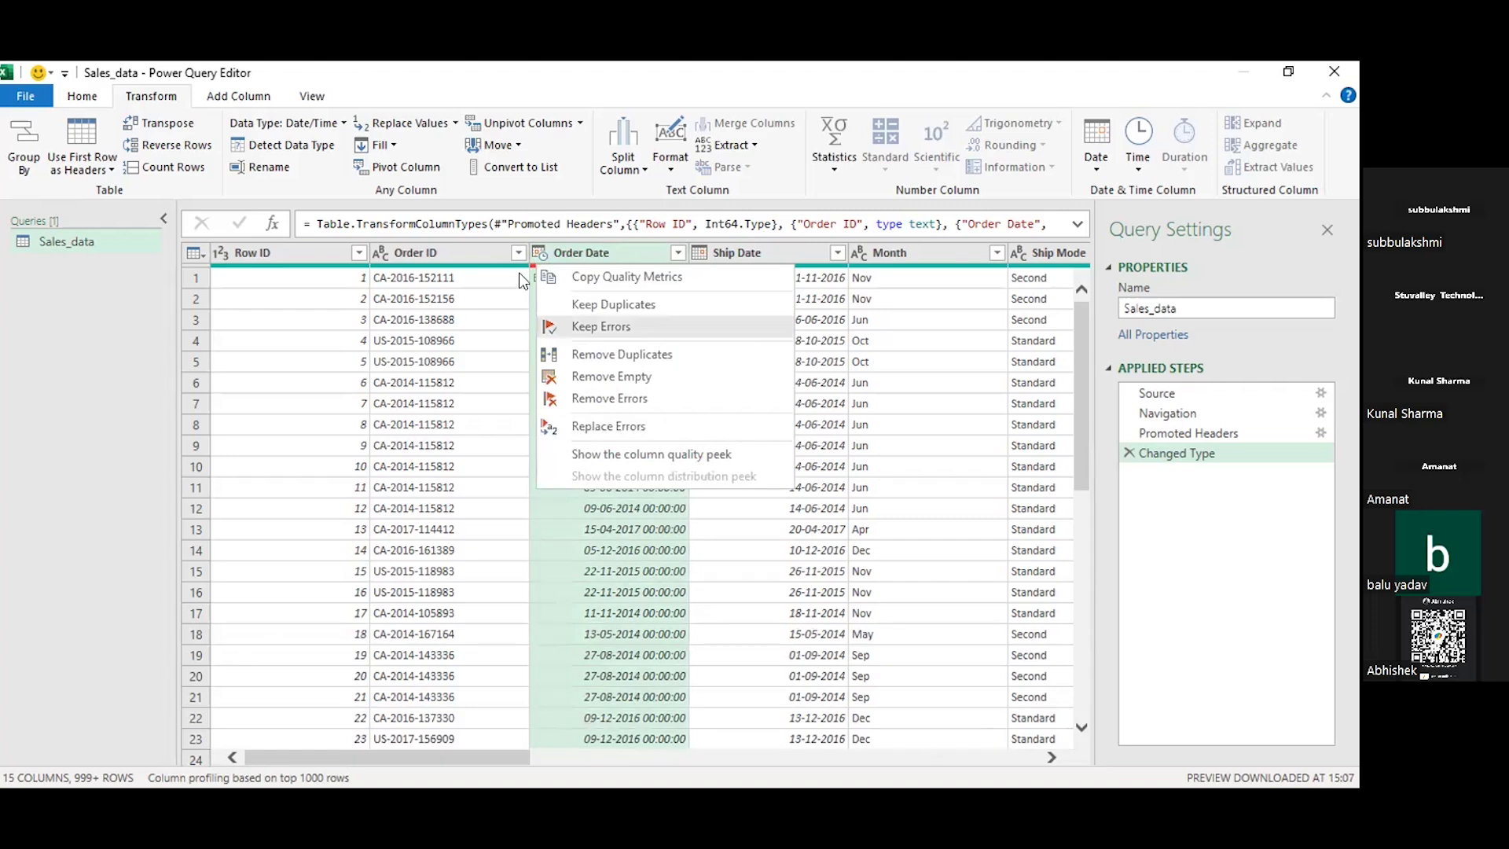
{"action": "left_click", "coordinate": [609, 398]}
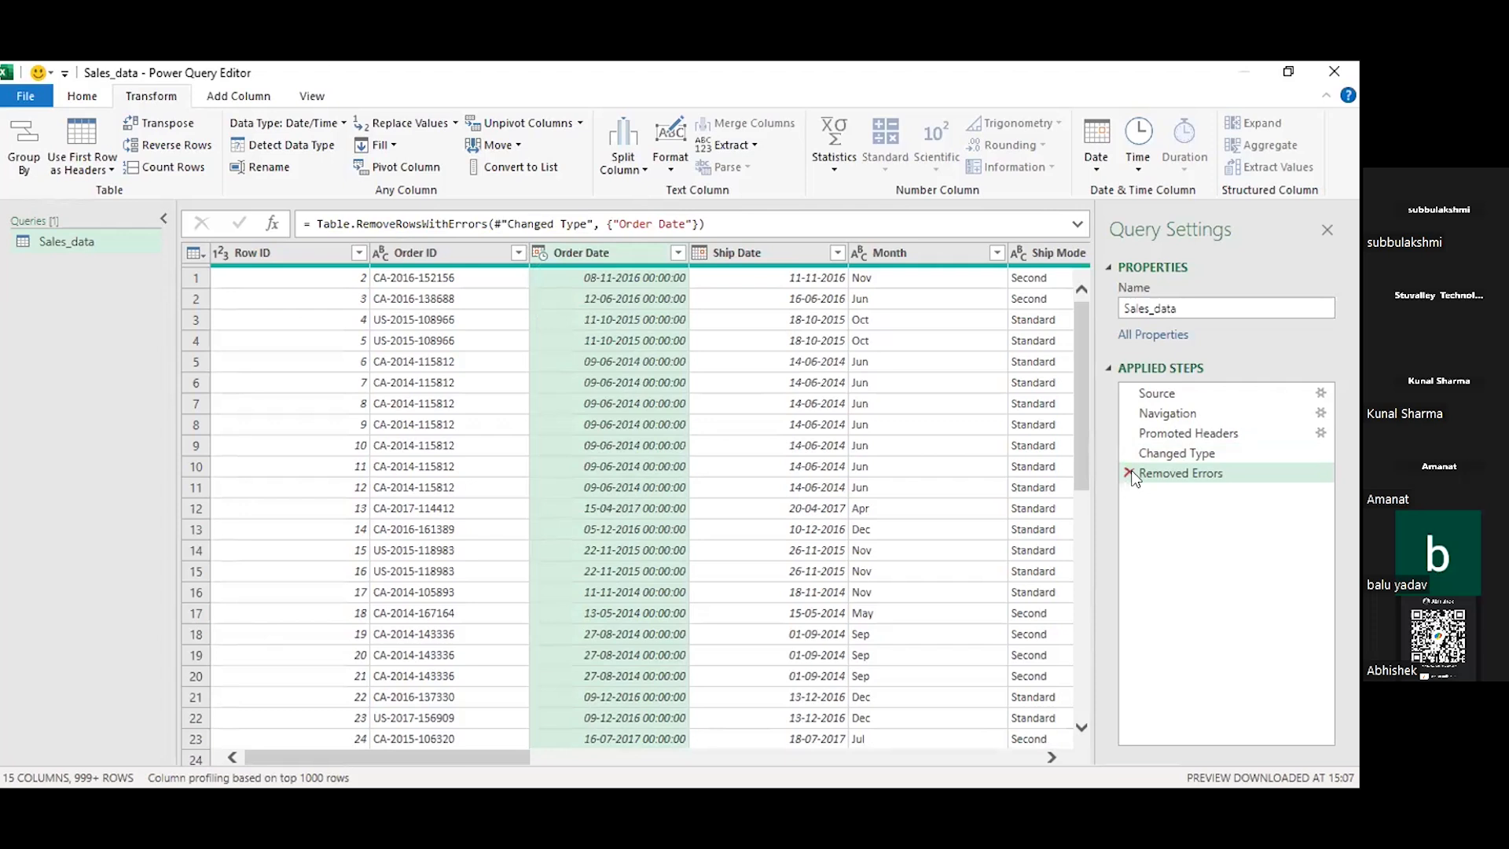
{"action": "left_click", "coordinate": [1129, 472]}
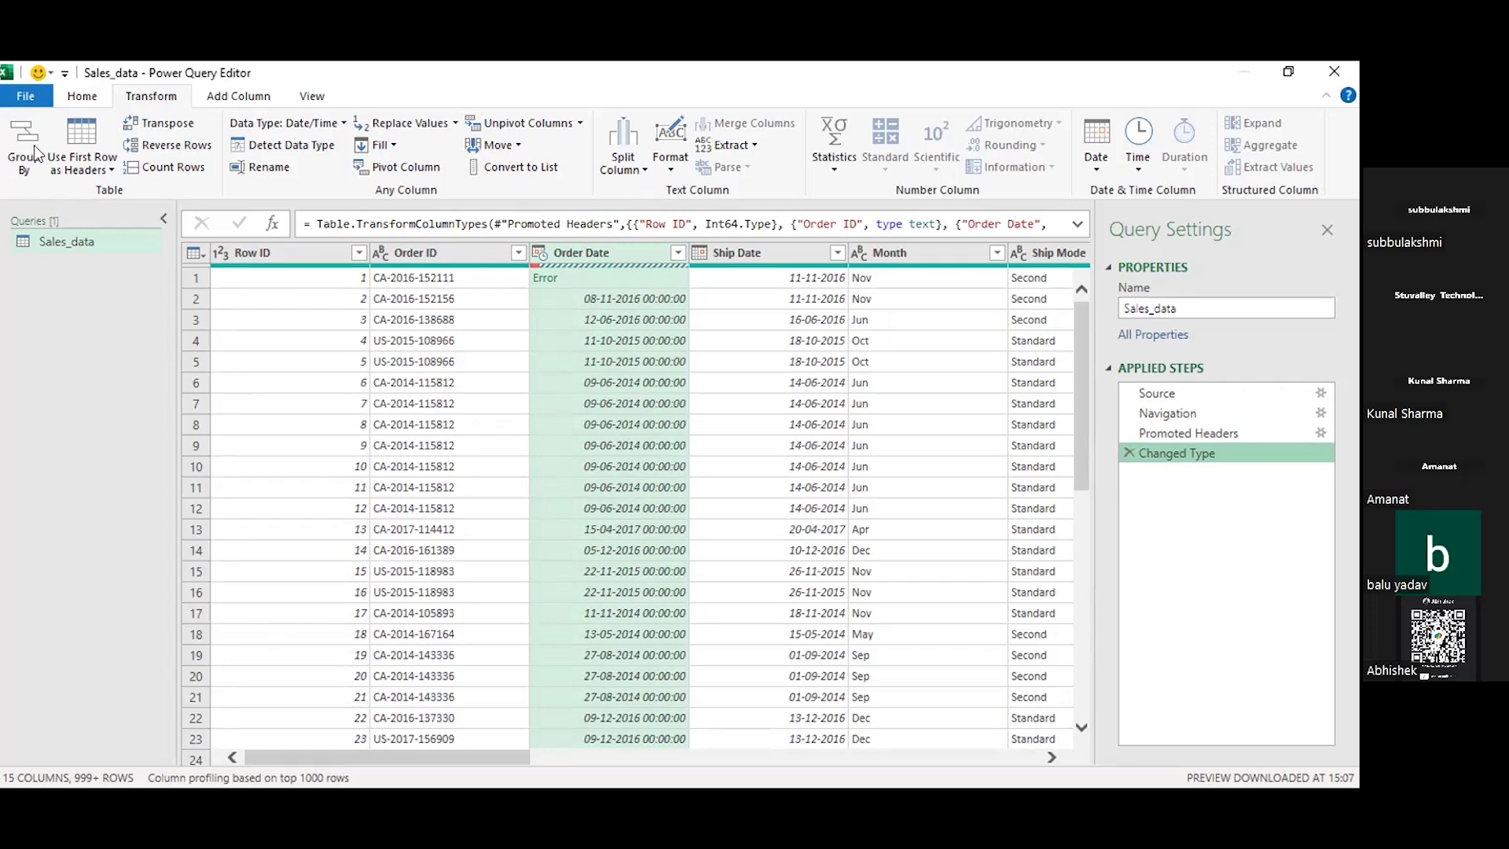
- Review the Keep Rows and Remove Rows options and inspect the Remove Top Rows settings without applying them
{"action": "left_click", "coordinate": [16, 98]}
{"action": "left_click", "coordinate": [38, 93]}
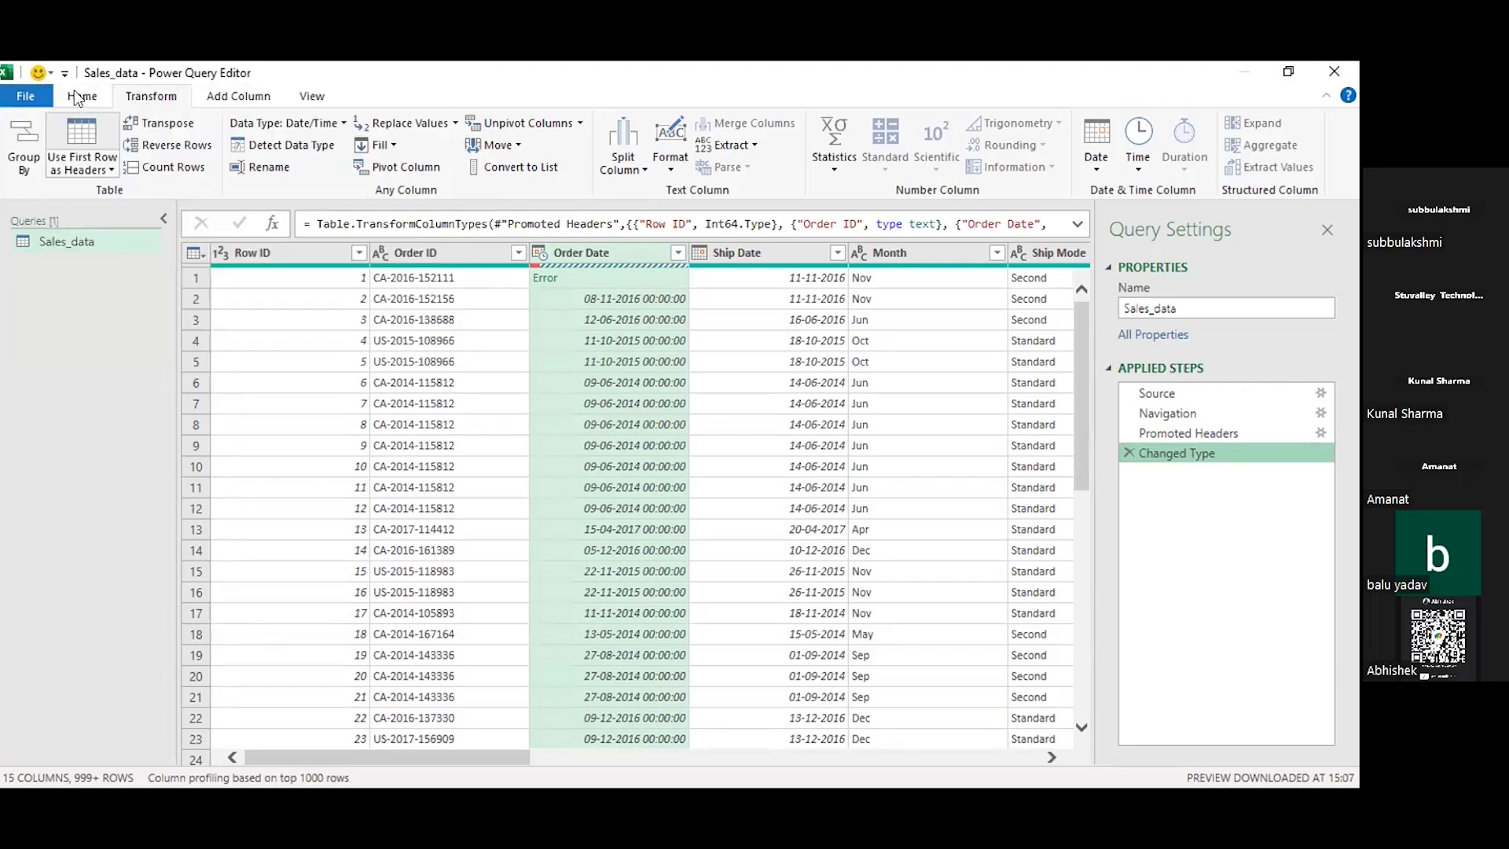
{"action": "left_click", "coordinate": [82, 96]}
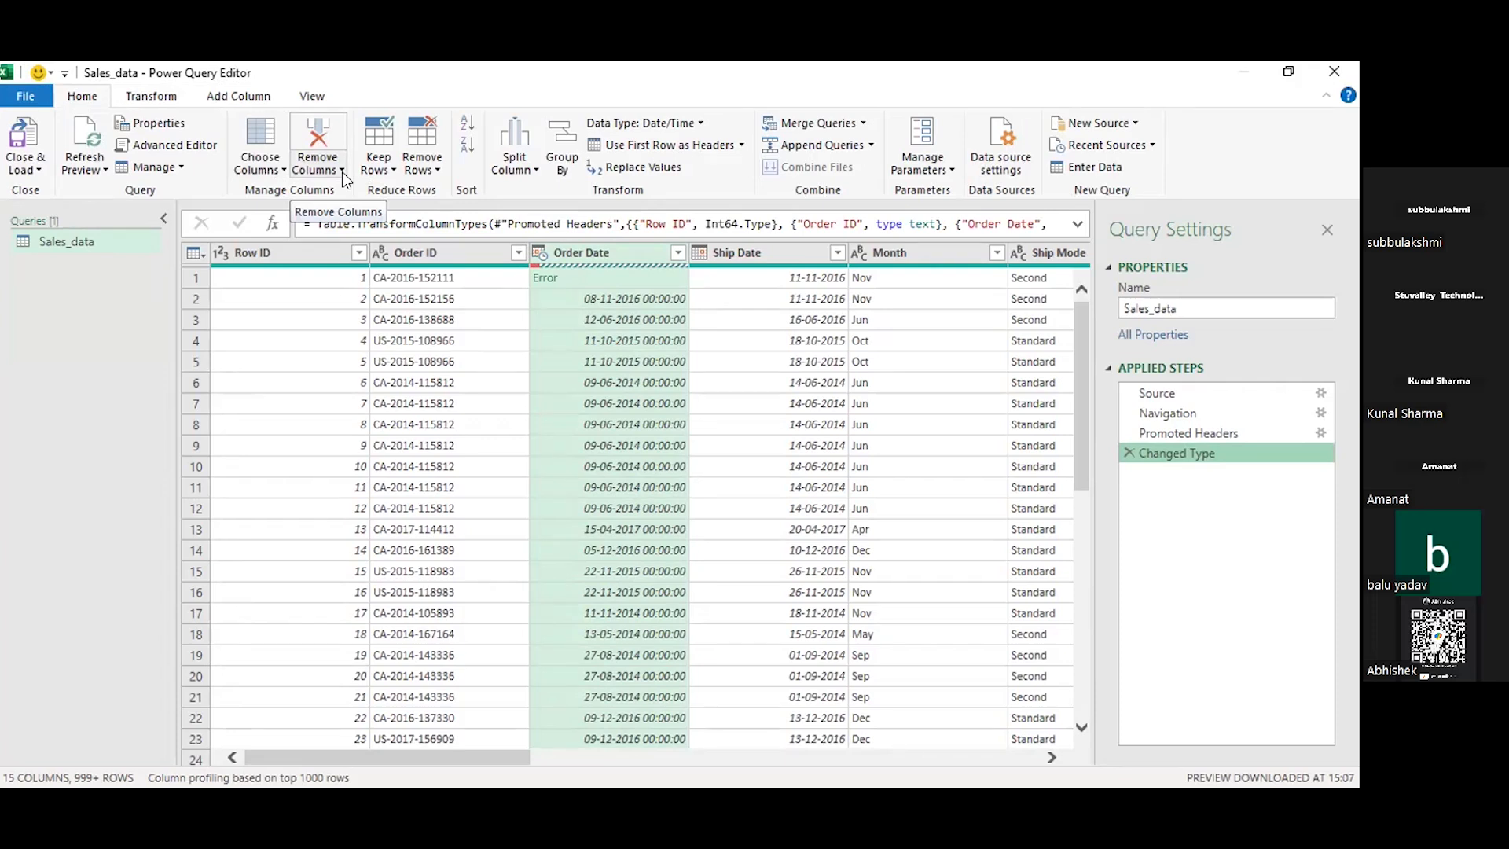
{"action": "left_click", "coordinate": [382, 170]}
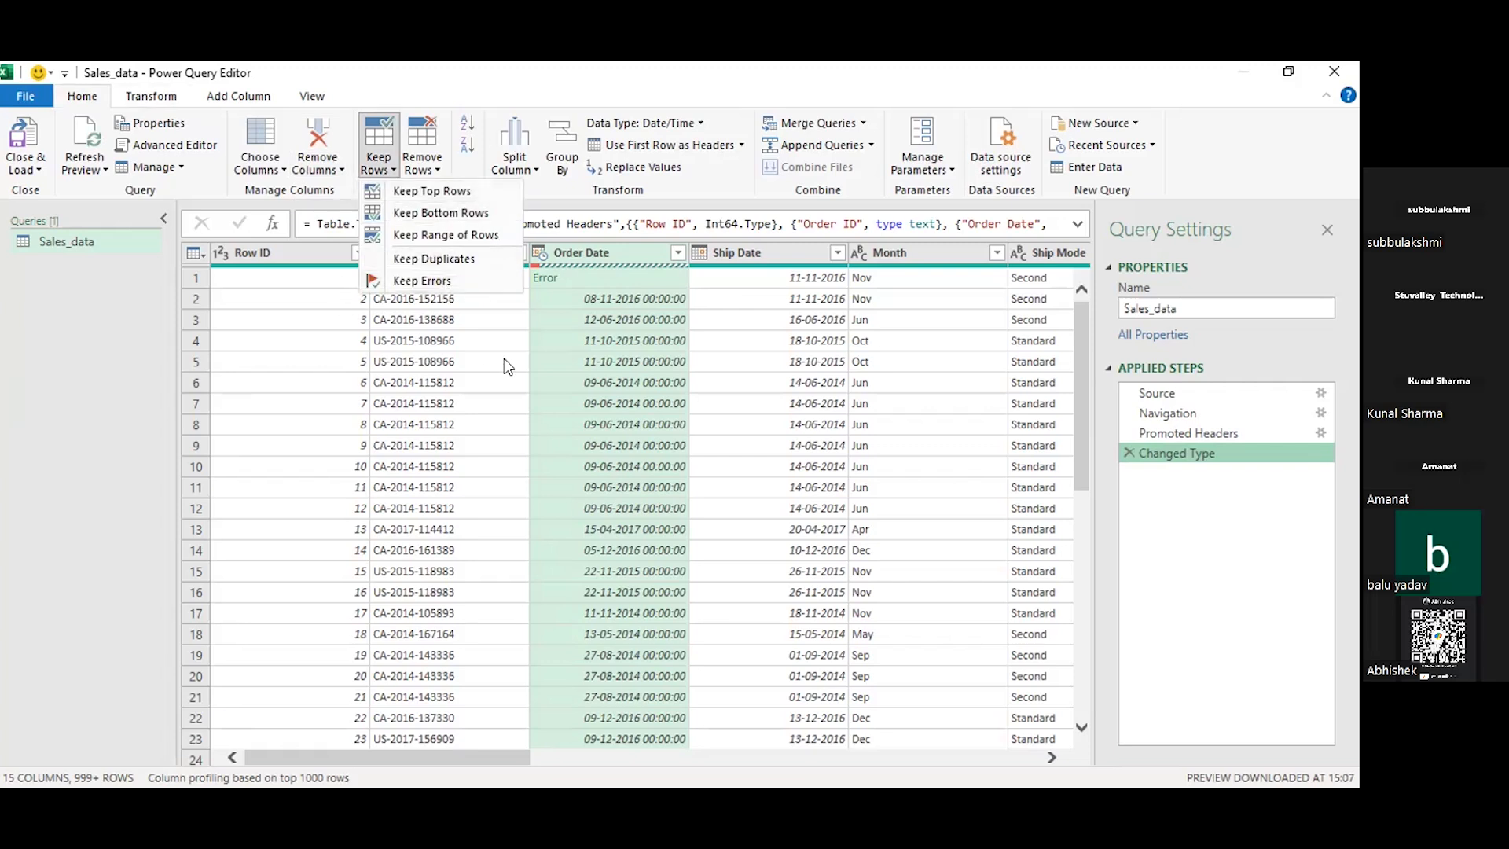
{"action": "left_click", "coordinate": [431, 170]}
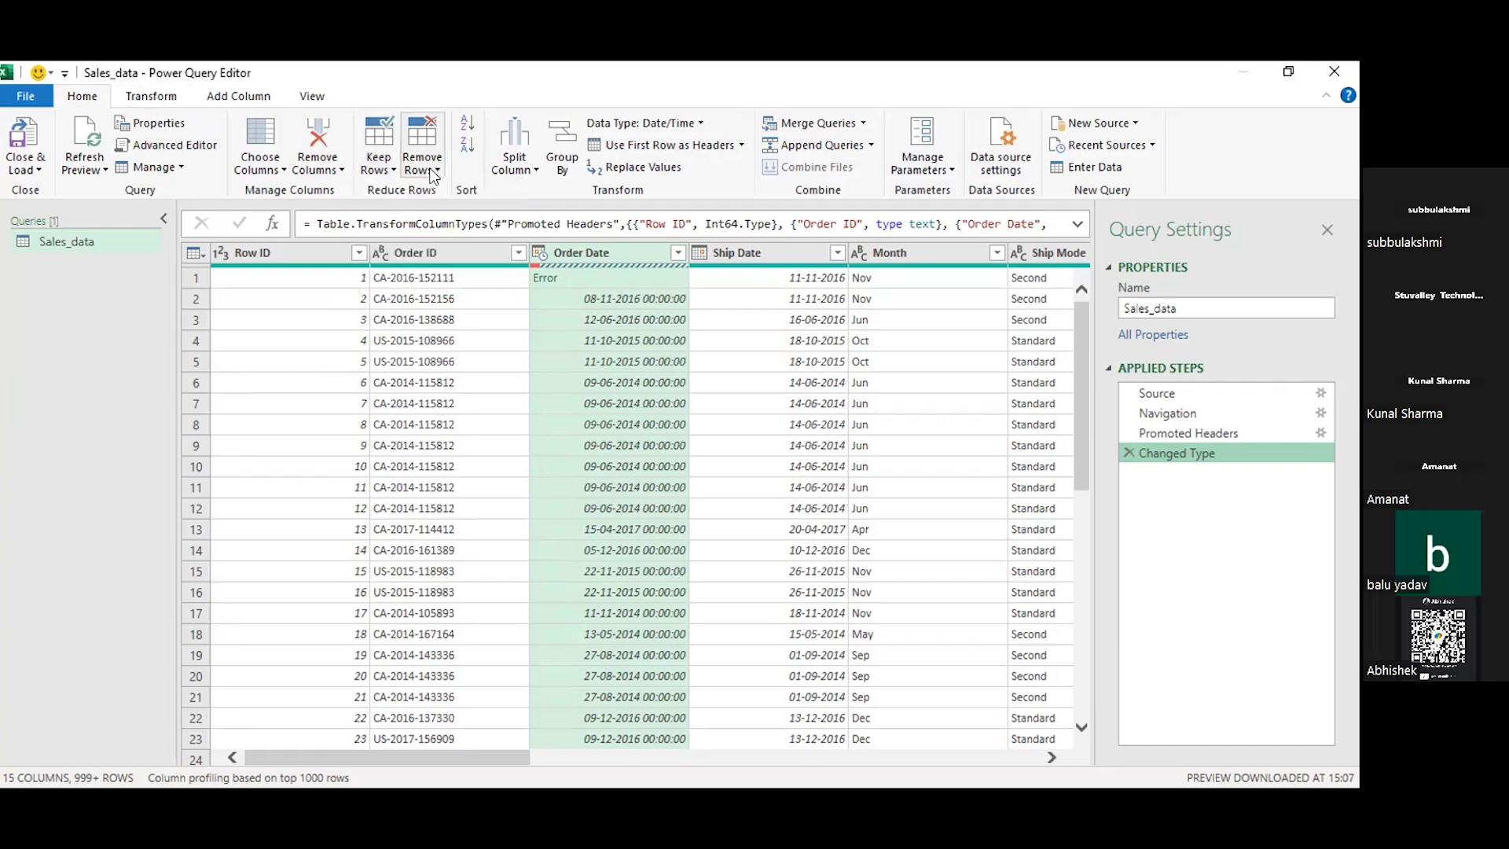
{"action": "left_click", "coordinate": [432, 171]}
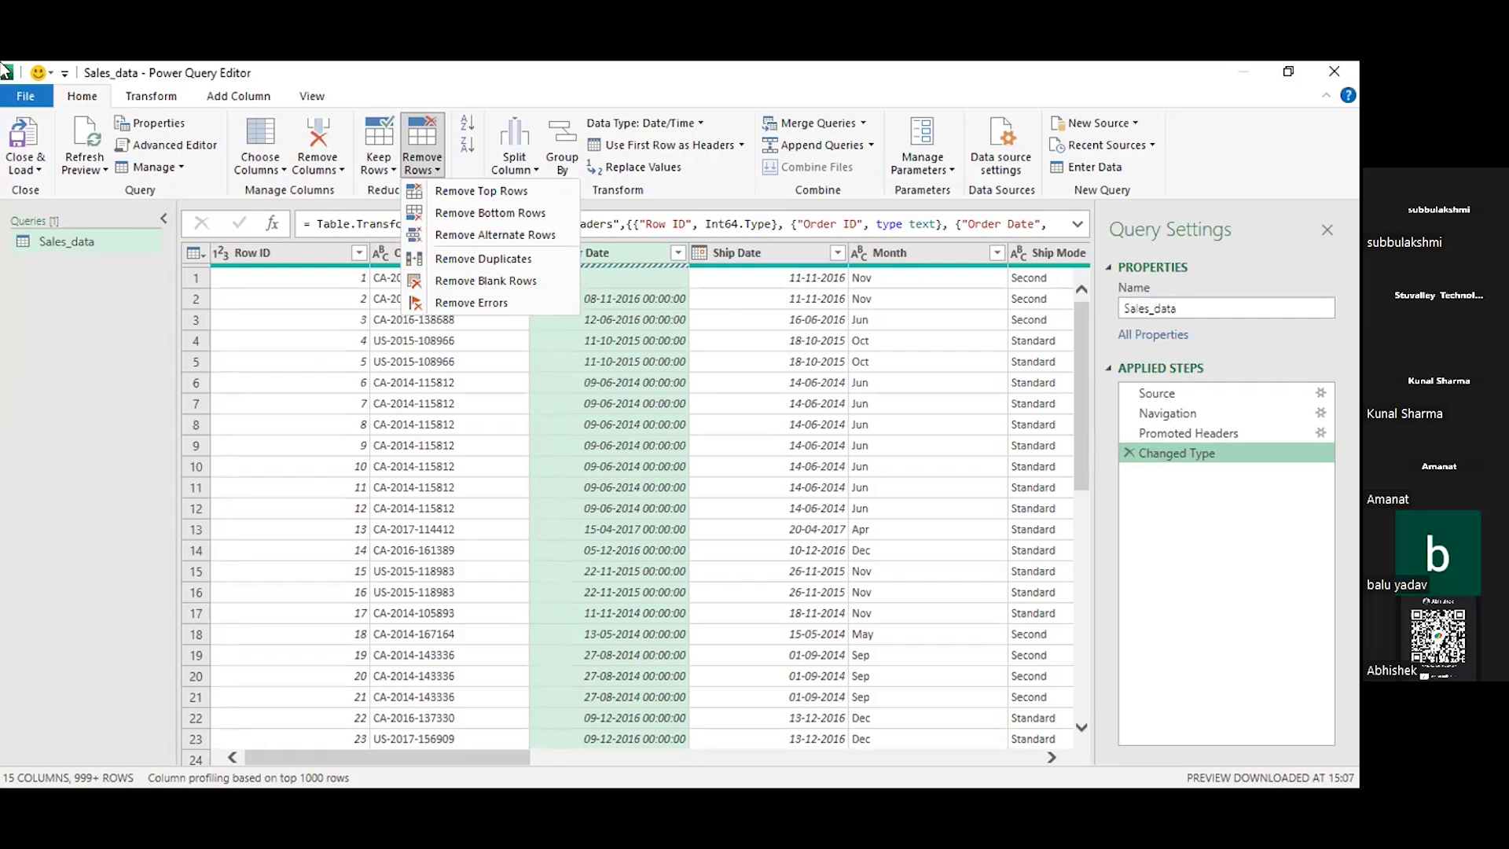
{"action": "left_click", "coordinate": [464, 190]}
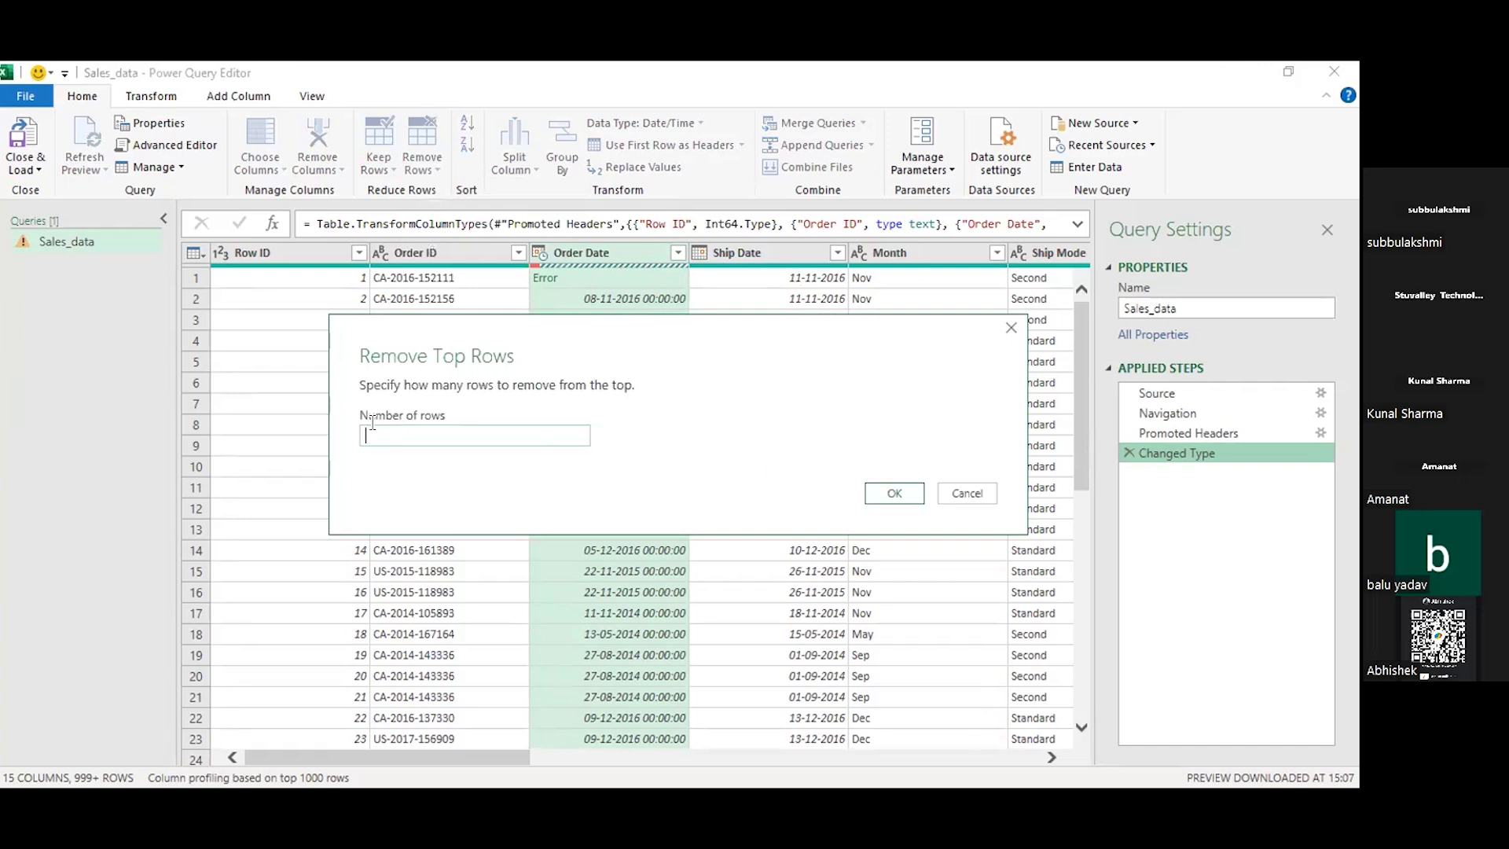
{"action": "left_click", "coordinate": [966, 493]}
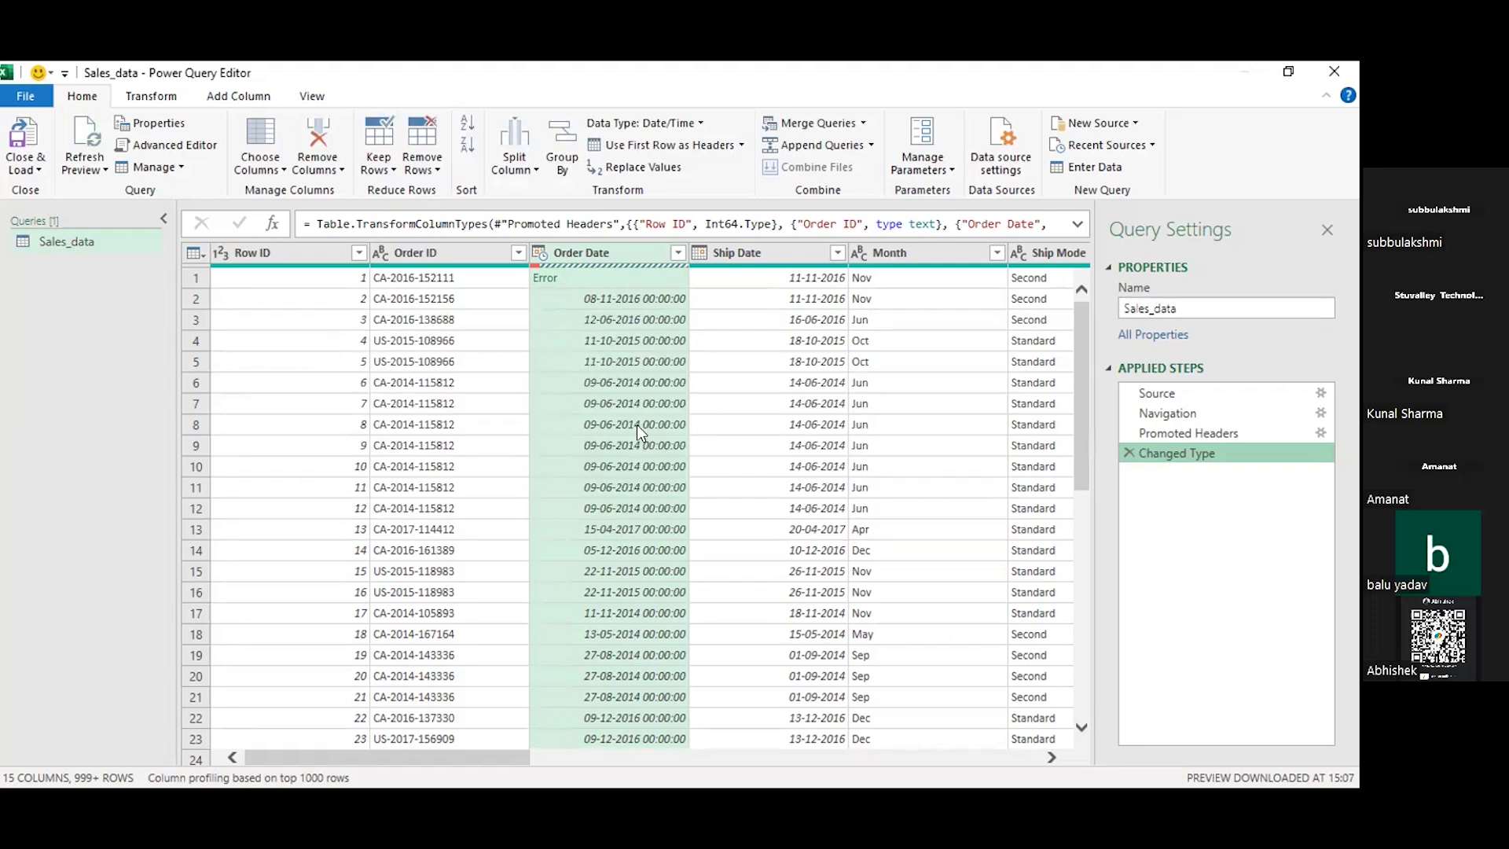
- Remove alternate rows starting at row 2, removing 1 and keeping 1, and delete the applied step for that pattern
{"action": "left_click", "coordinate": [434, 173]}
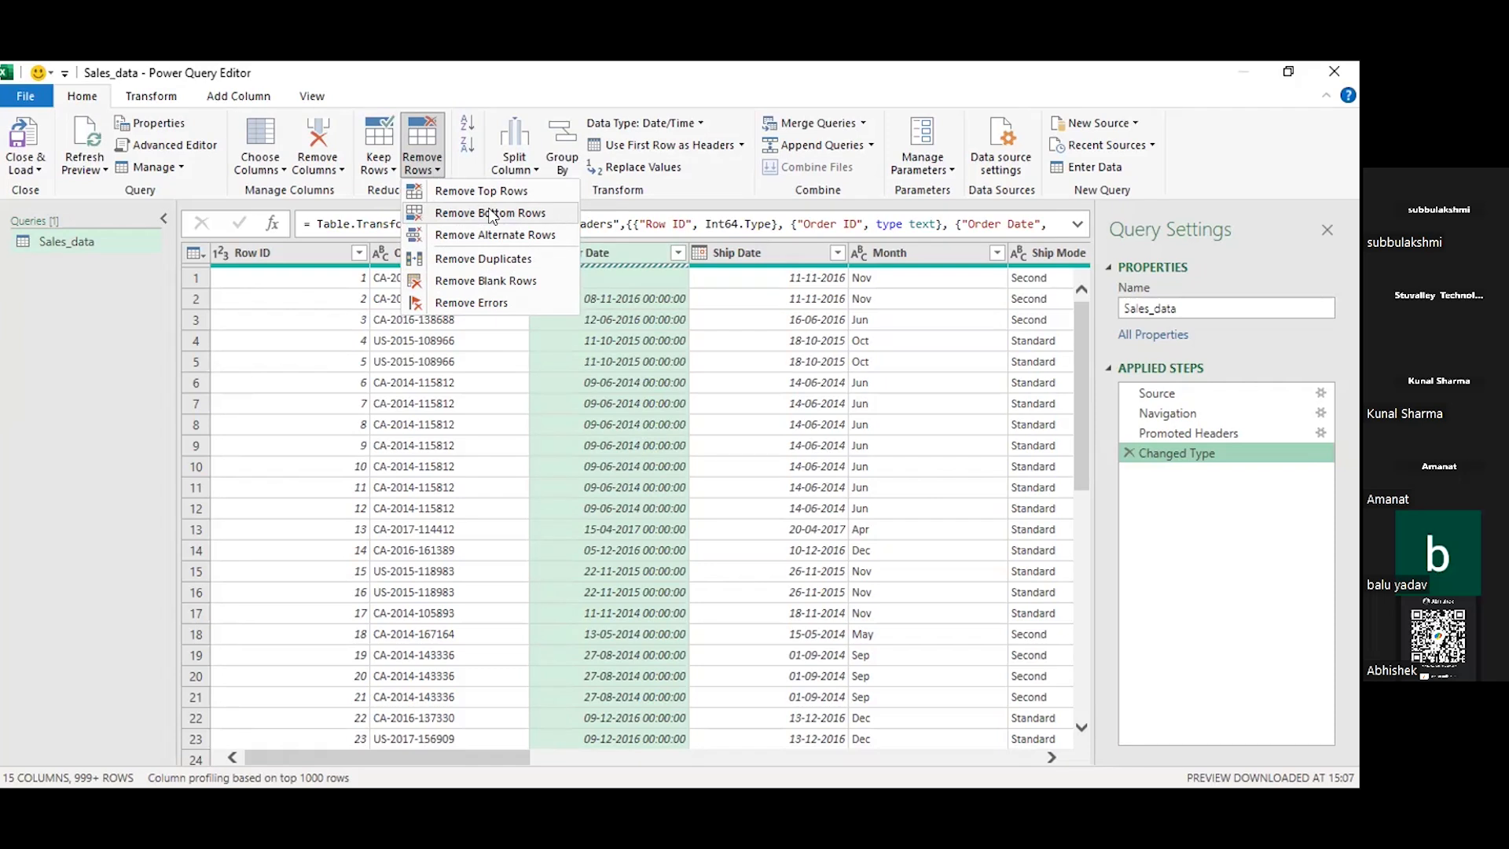
{"action": "left_click", "coordinate": [451, 238]}
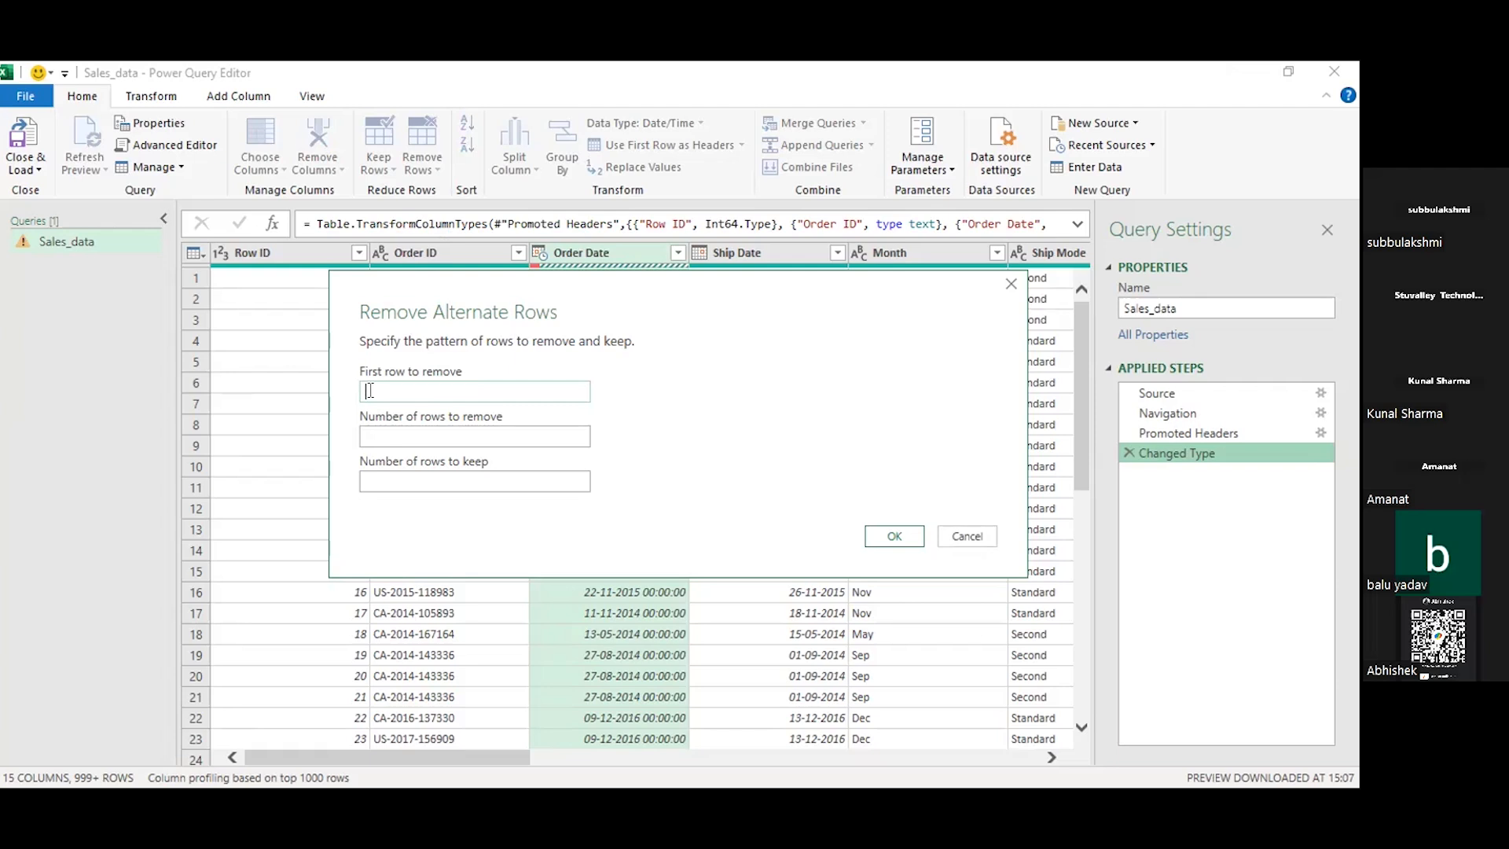
{"action": "type", "text": "2"}
{"action": "left_click", "coordinate": [369, 438]}
{"action": "left_click", "coordinate": [376, 477]}
{"action": "type", "text": "1"}
{"action": "left_click", "coordinate": [882, 537]}
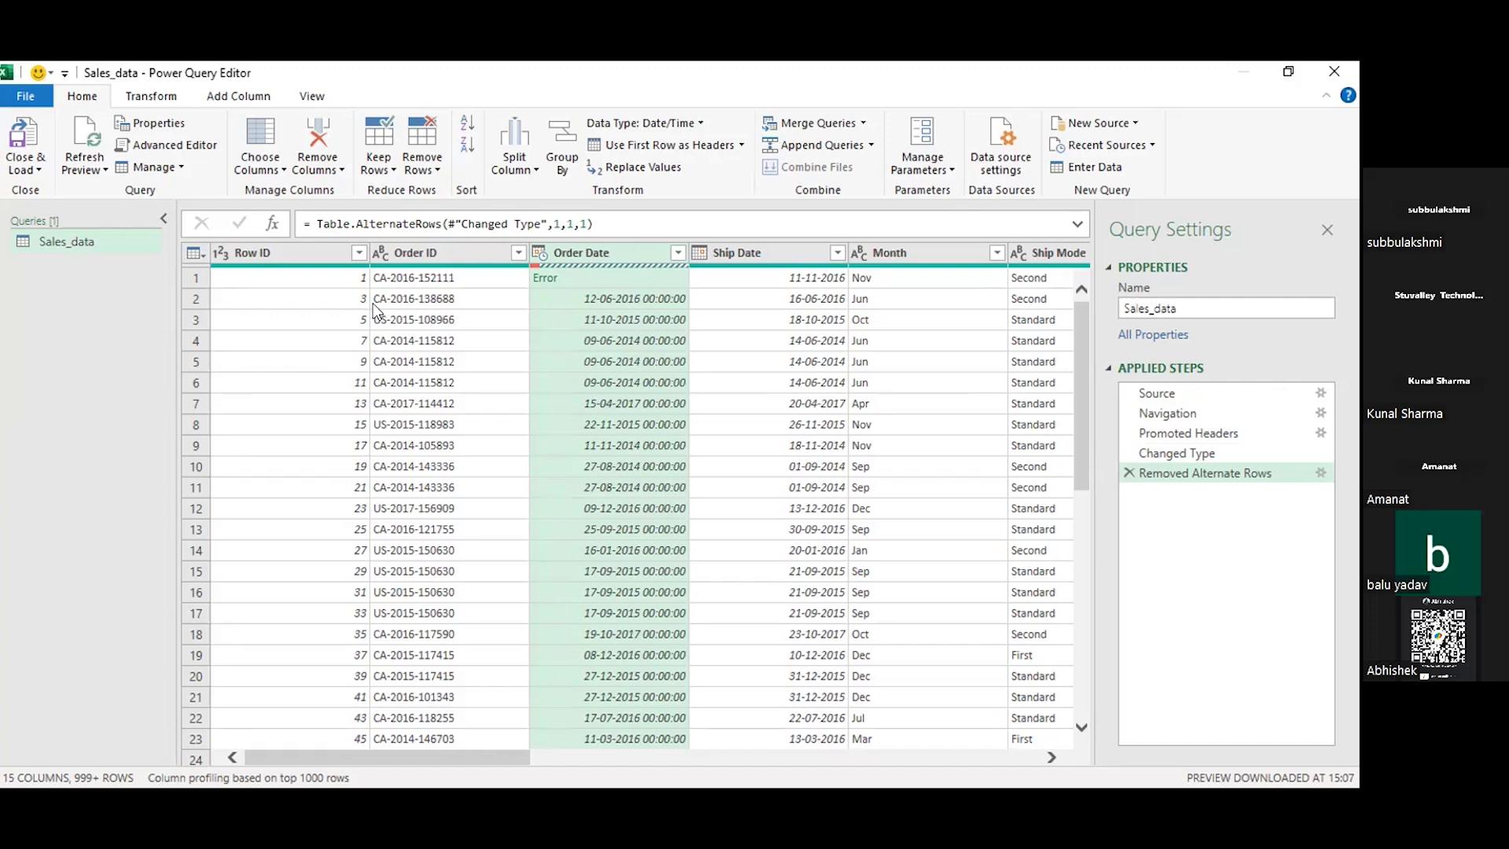
{"action": "left_click", "coordinate": [1129, 473]}
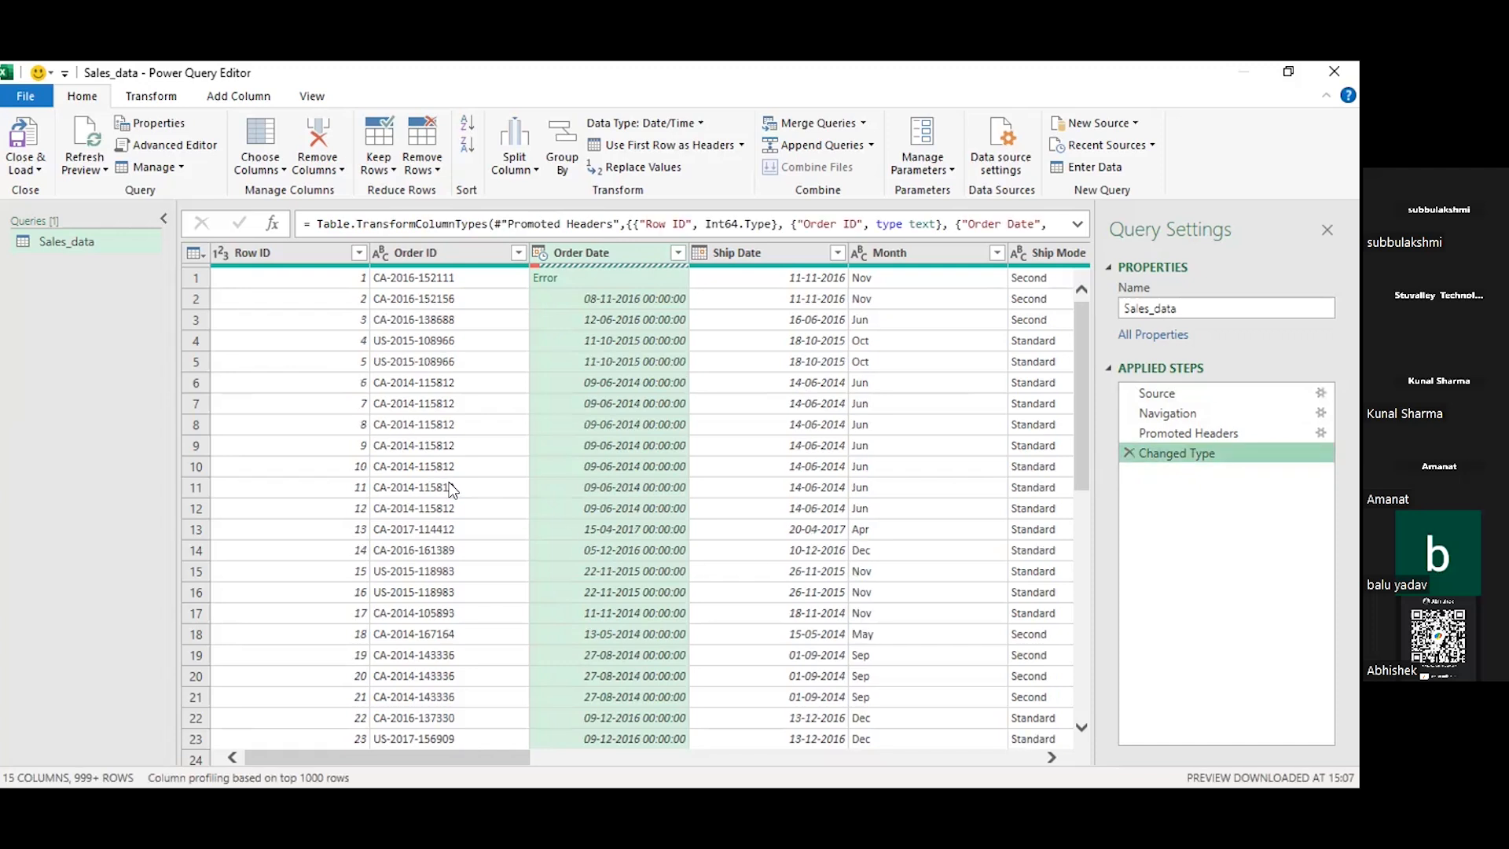
{"action": "scroll", "coordinate": [450, 482], "scroll_direction": "down", "scroll_amount": 5}
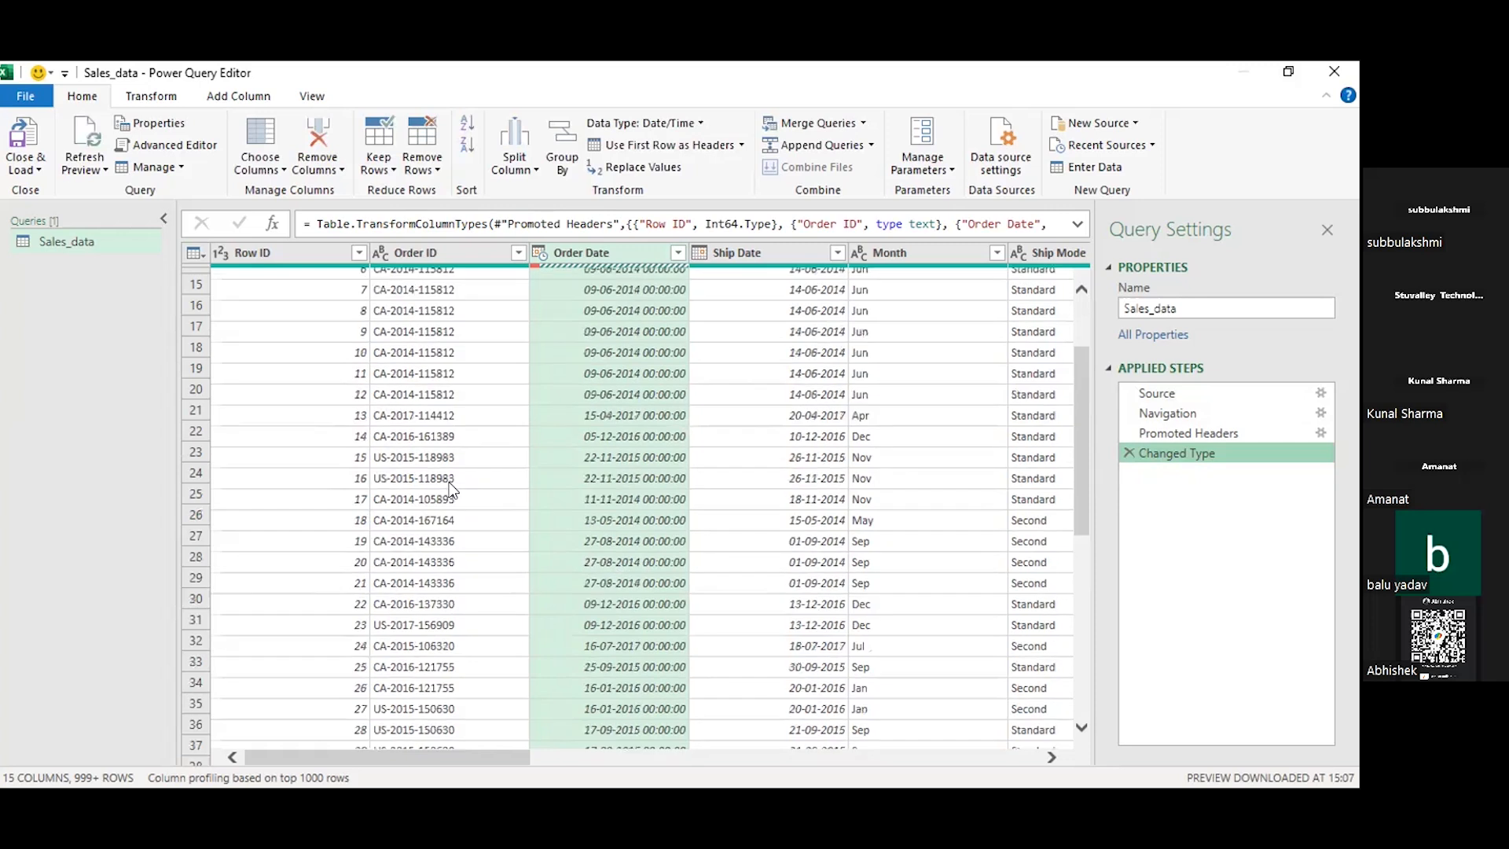
{"action": "scroll", "coordinate": [449, 482], "scroll_direction": "up", "scroll_amount": 5}
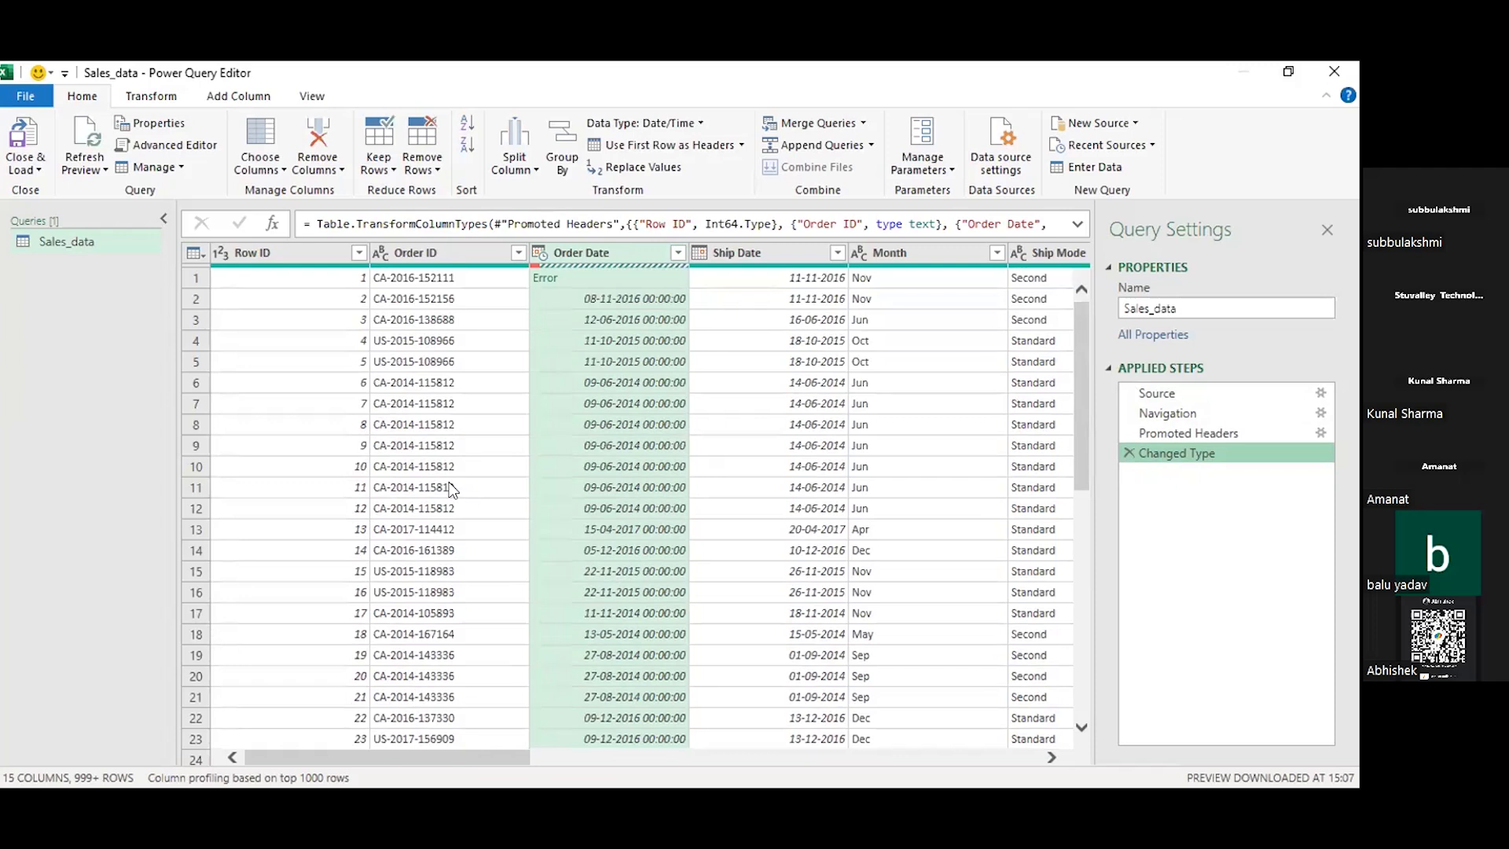
{"action": "scroll", "coordinate": [450, 484], "scroll_direction": "down", "scroll_amount": 15}
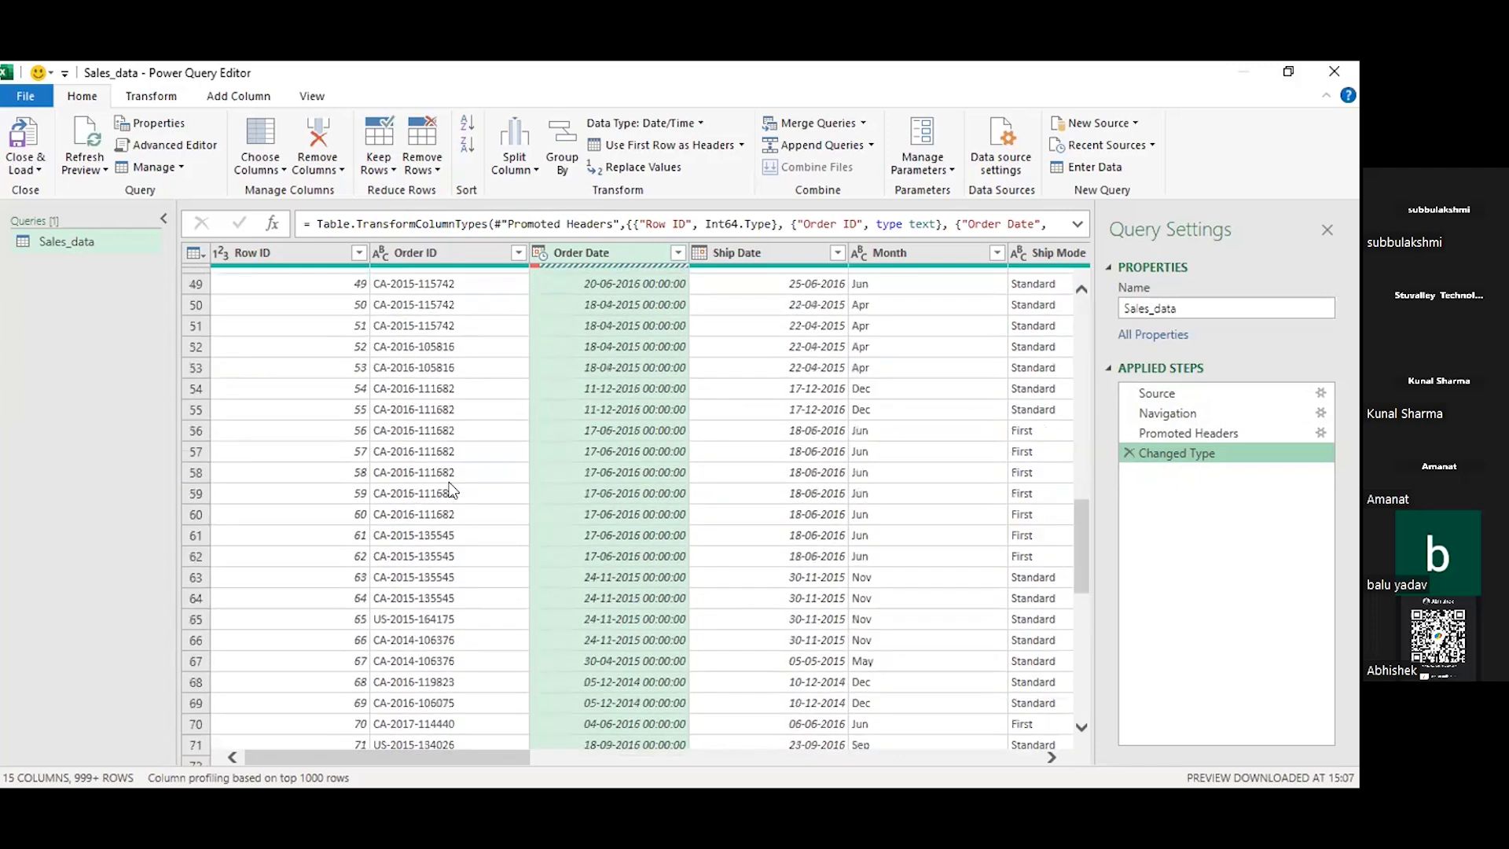
{"action": "scroll", "coordinate": [449, 484], "scroll_direction": "up", "scroll_amount": 15}
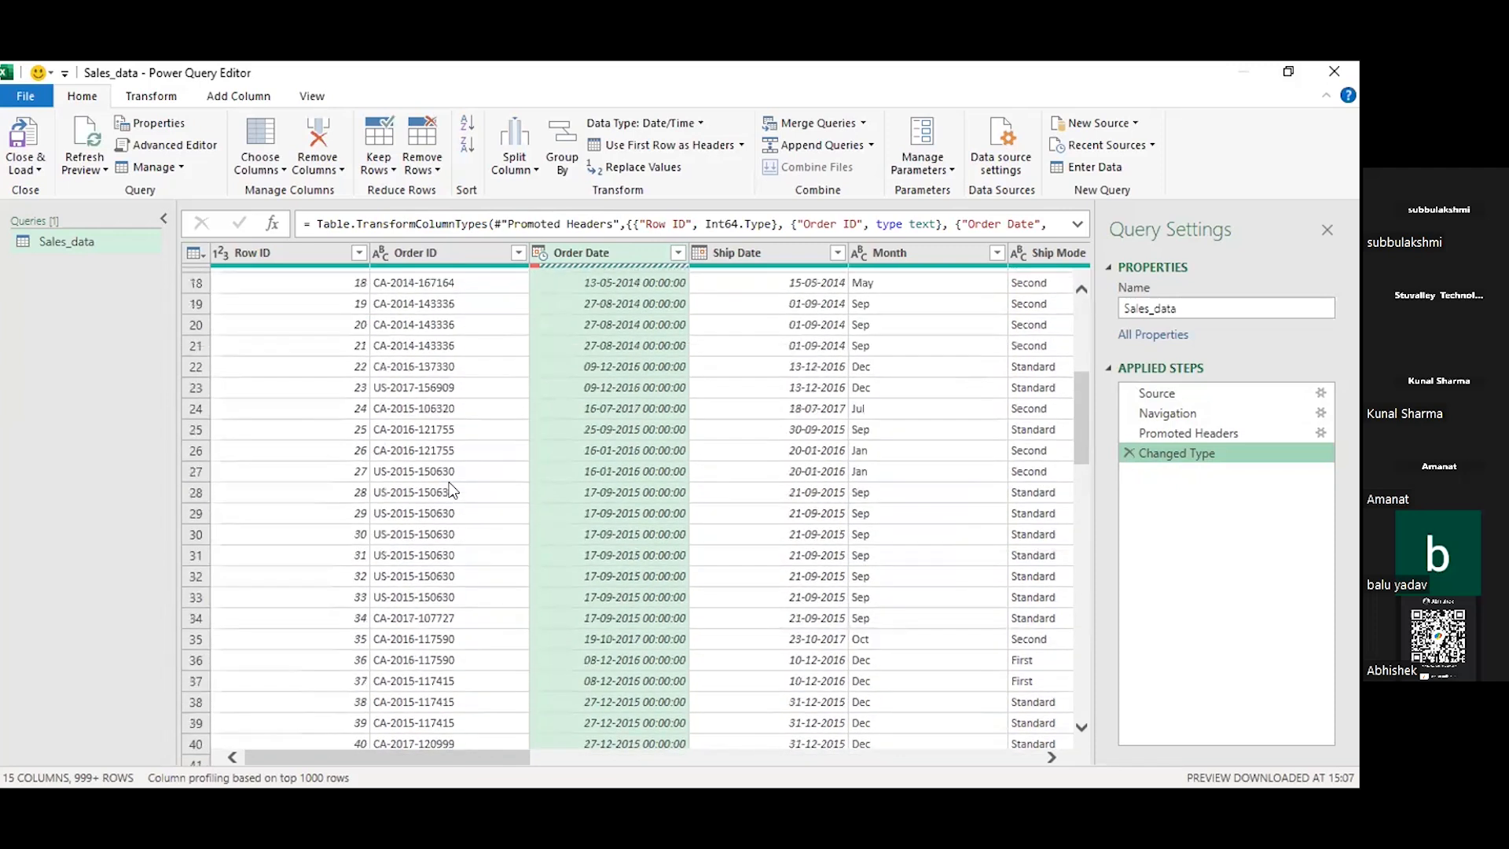
- Try to remove duplicates based on the Order Date column and delete the Removed Duplicates step
{"action": "left_click", "coordinate": [432, 175]}
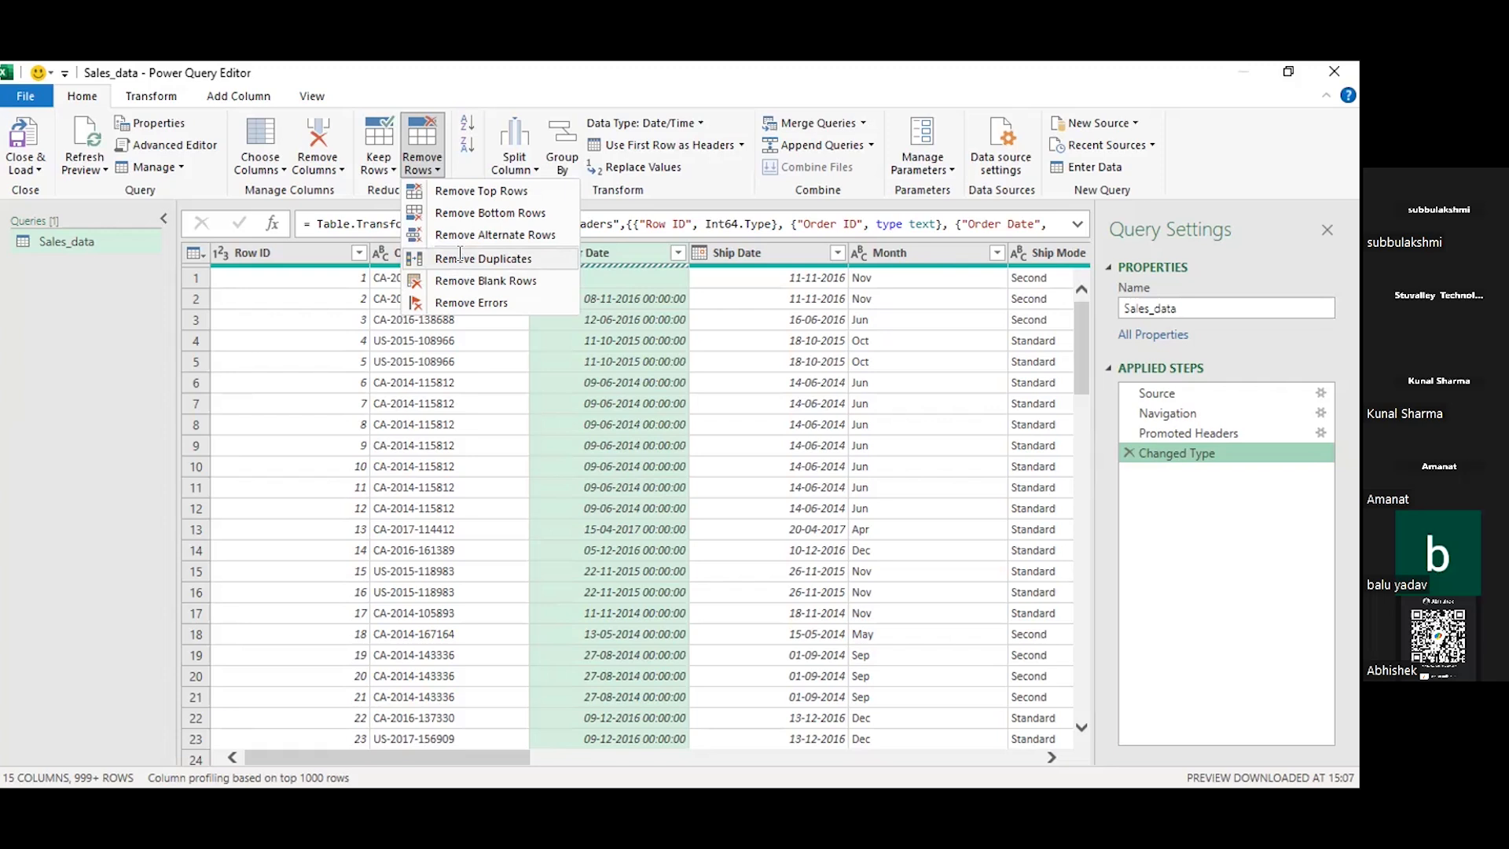
{"action": "left_click", "coordinate": [460, 257]}
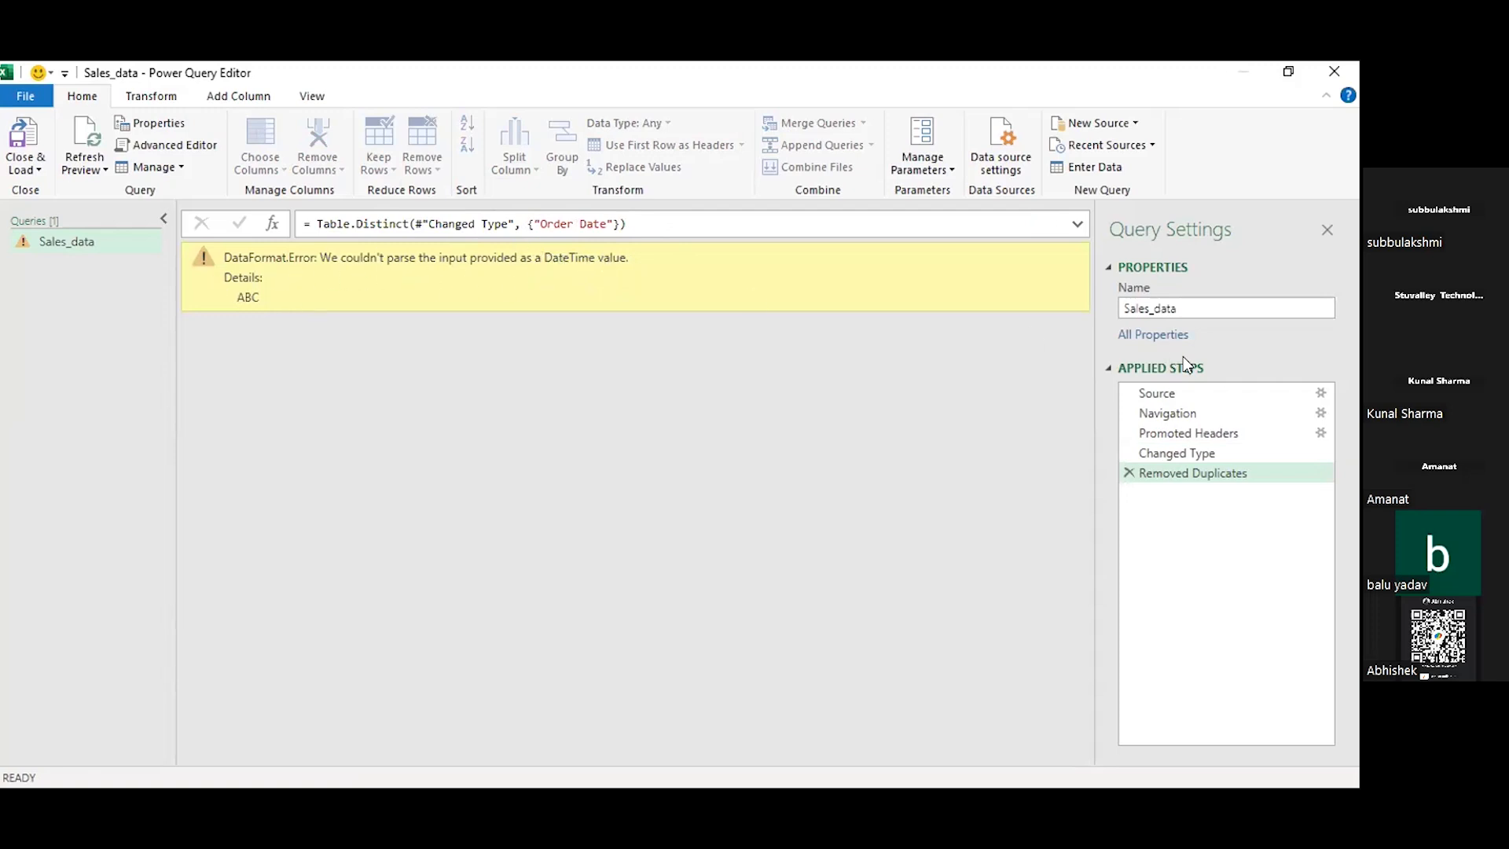
{"action": "left_click", "coordinate": [1129, 473]}
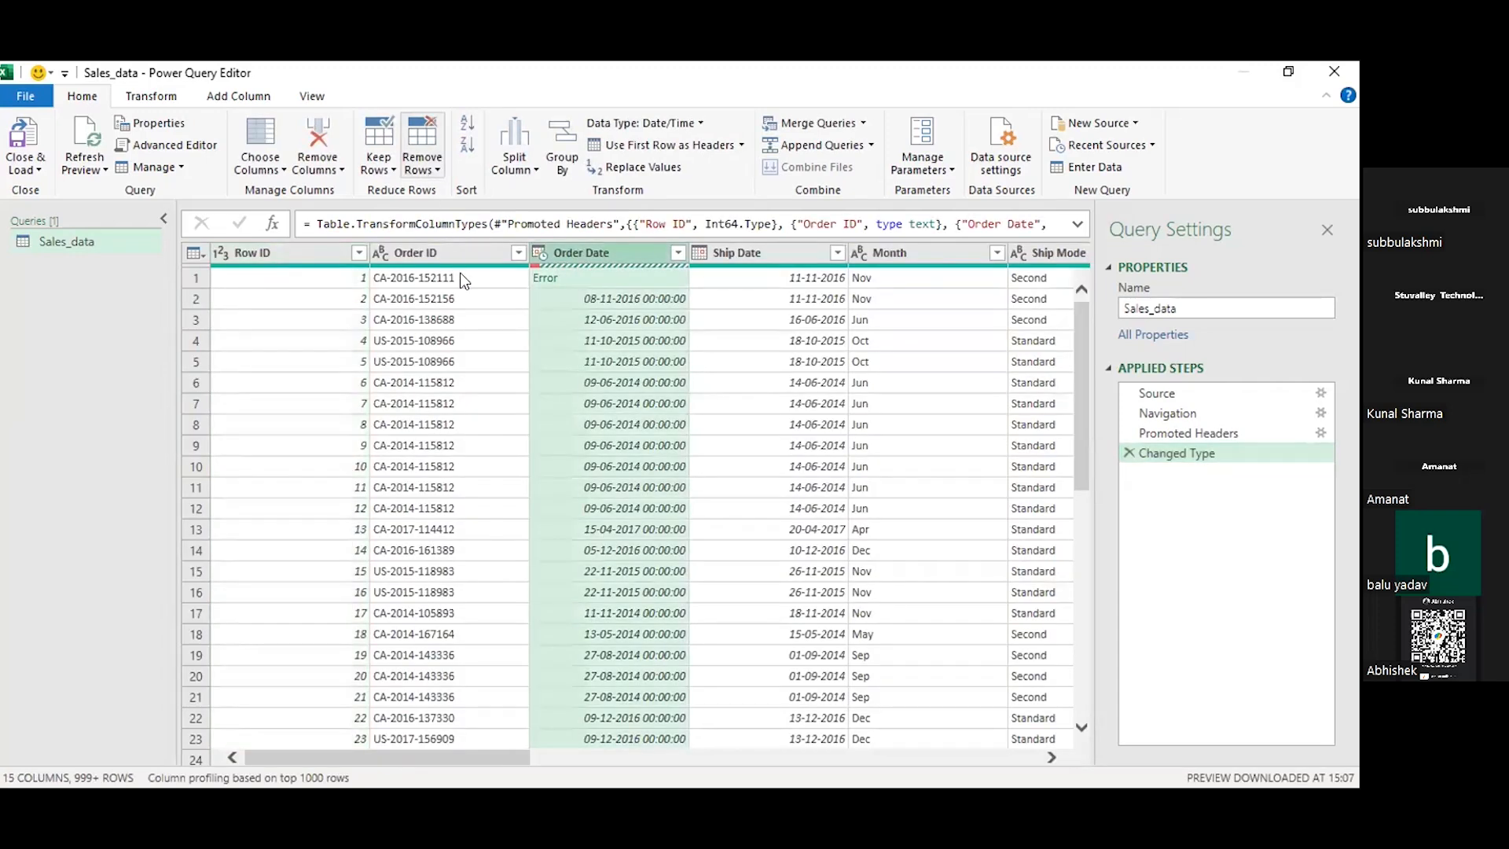
- Remove the rows with errors in the Order Date column and remove the rows with duplicate Order Date values
{"action": "left_click", "coordinate": [424, 169]}
{"action": "left_click", "coordinate": [470, 305]}
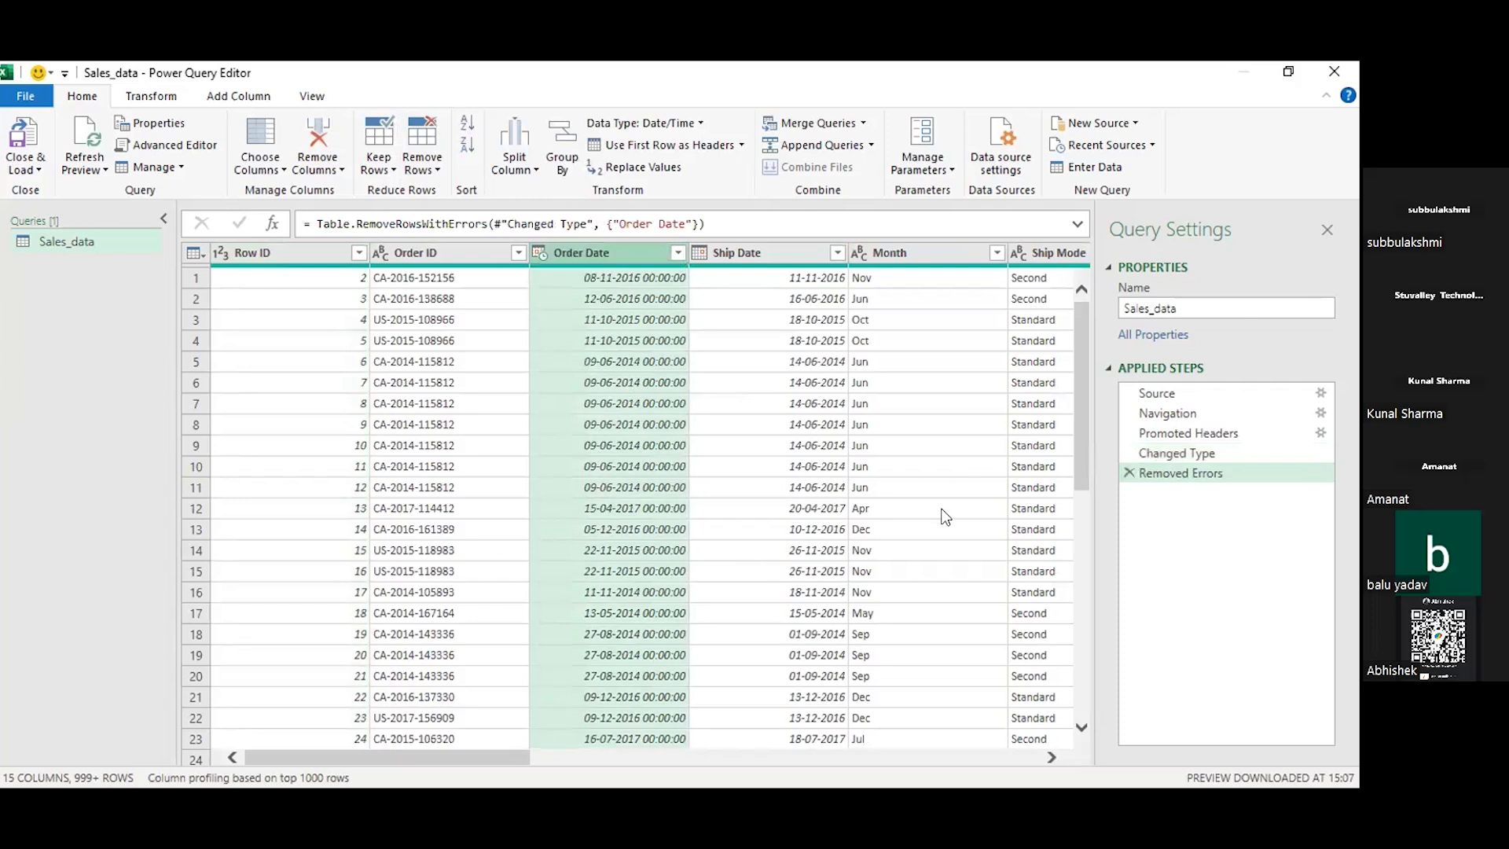
{"action": "left_click", "coordinate": [437, 170]}
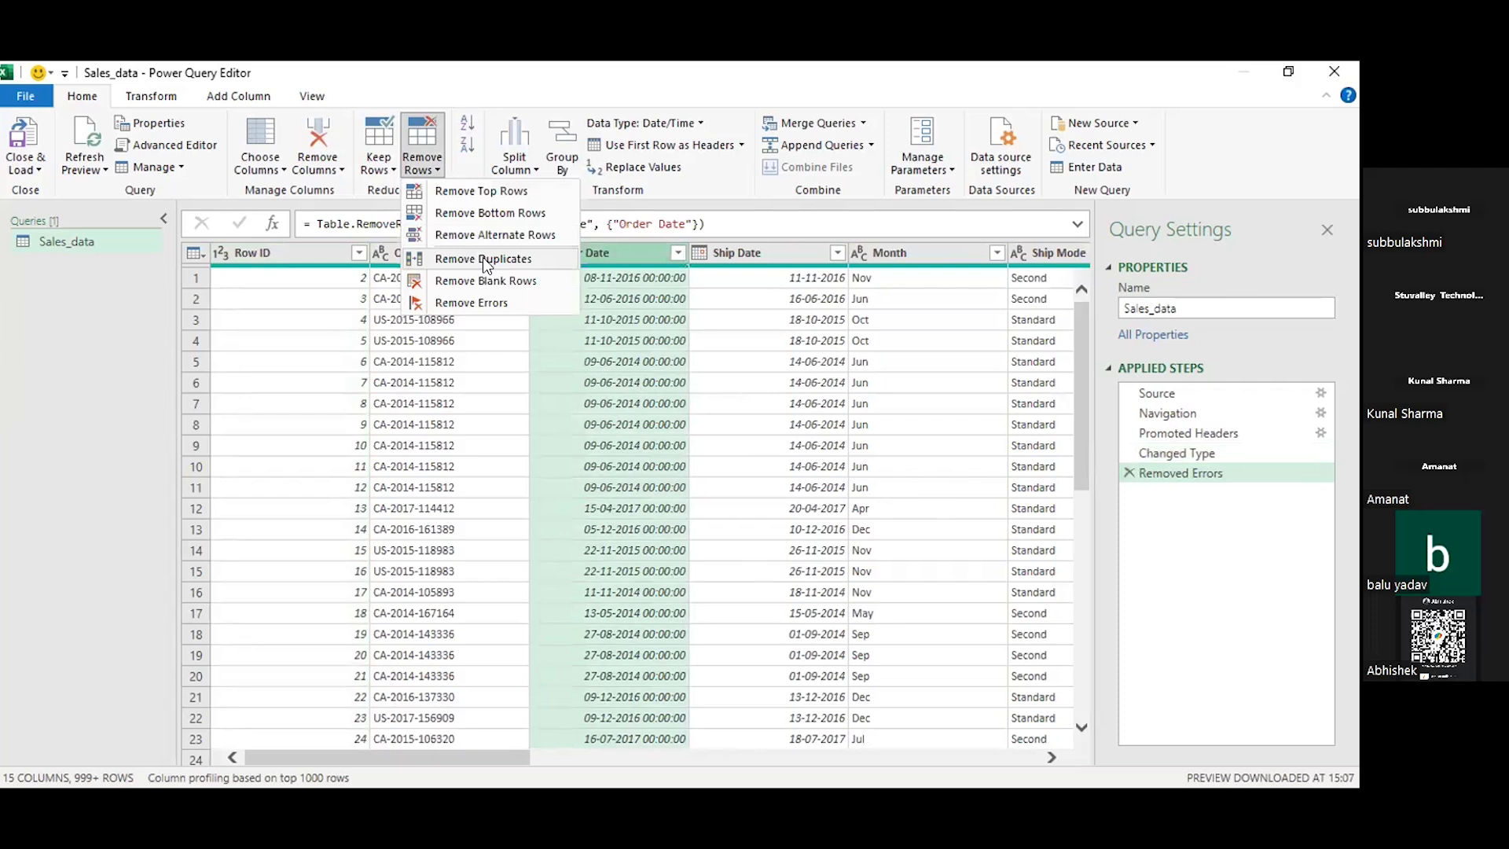
{"action": "left_click", "coordinate": [483, 259]}
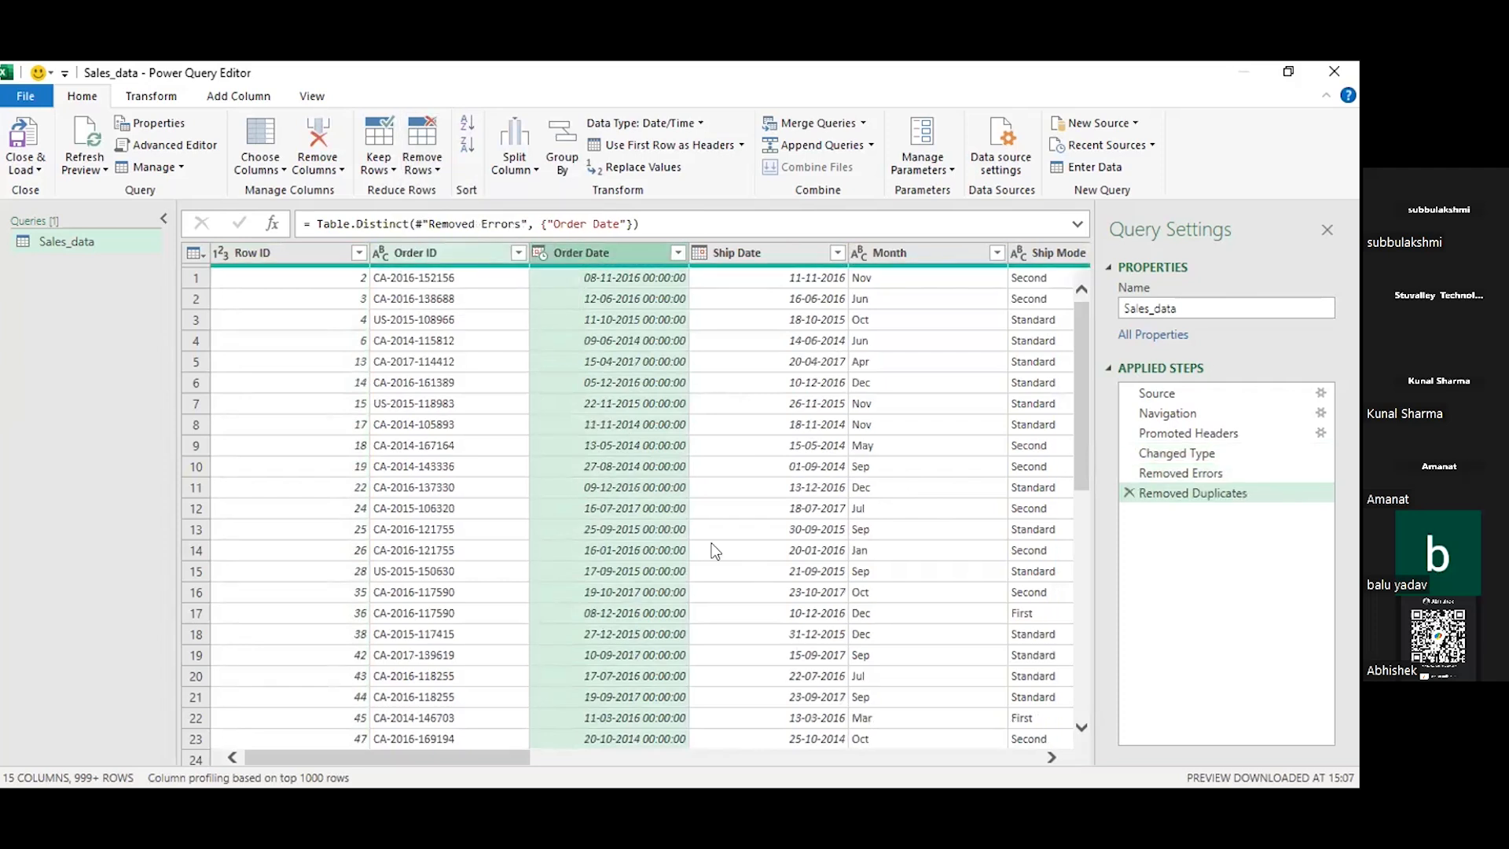
{"action": "scroll", "coordinate": [494, 405], "scroll_direction": "down", "scroll_amount": 6}
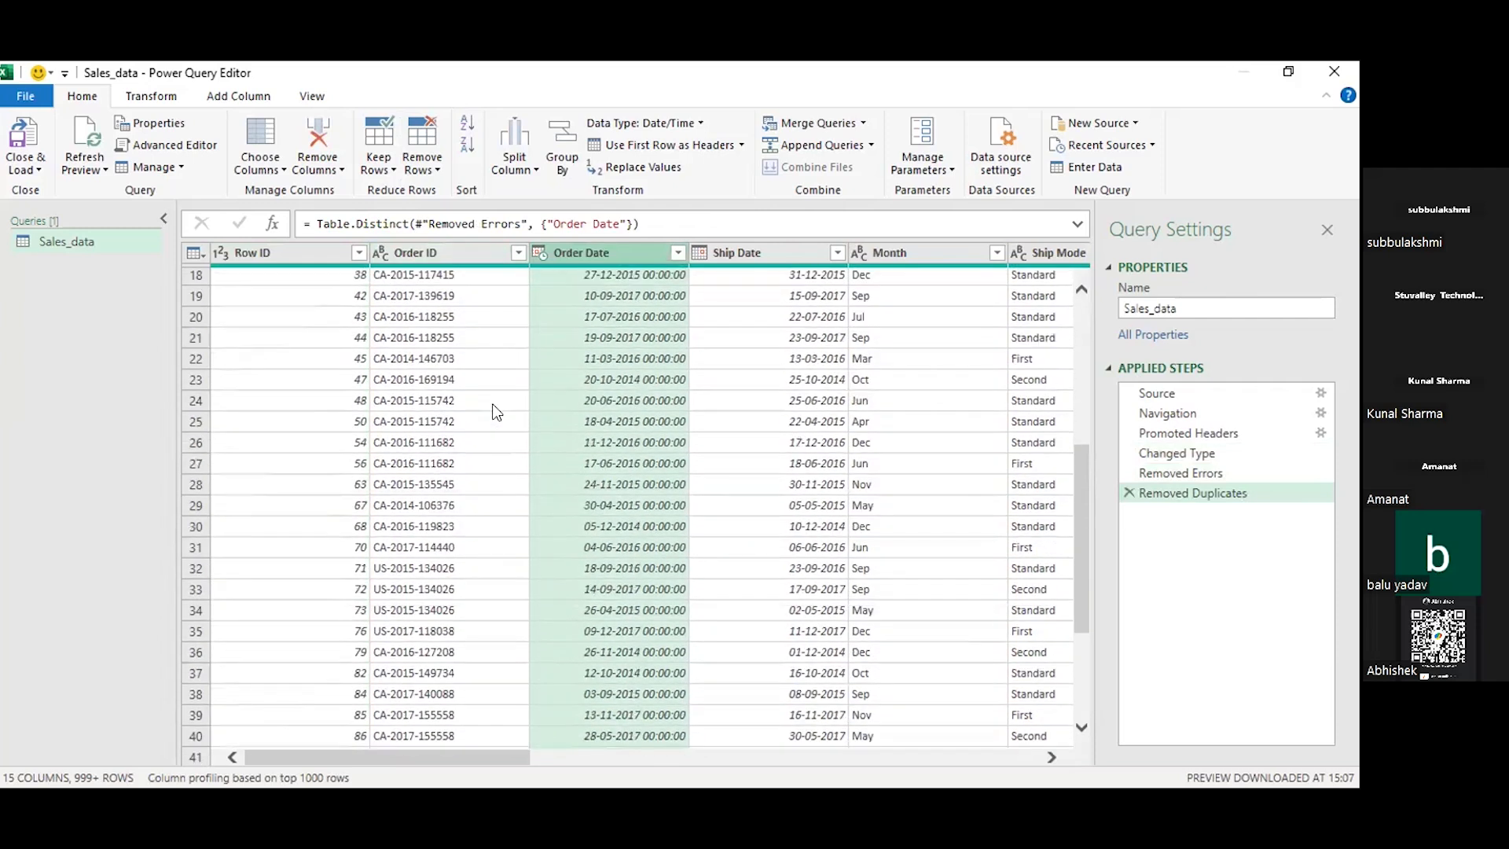
{"action": "scroll", "coordinate": [496, 411], "scroll_direction": "up", "scroll_amount": 2}
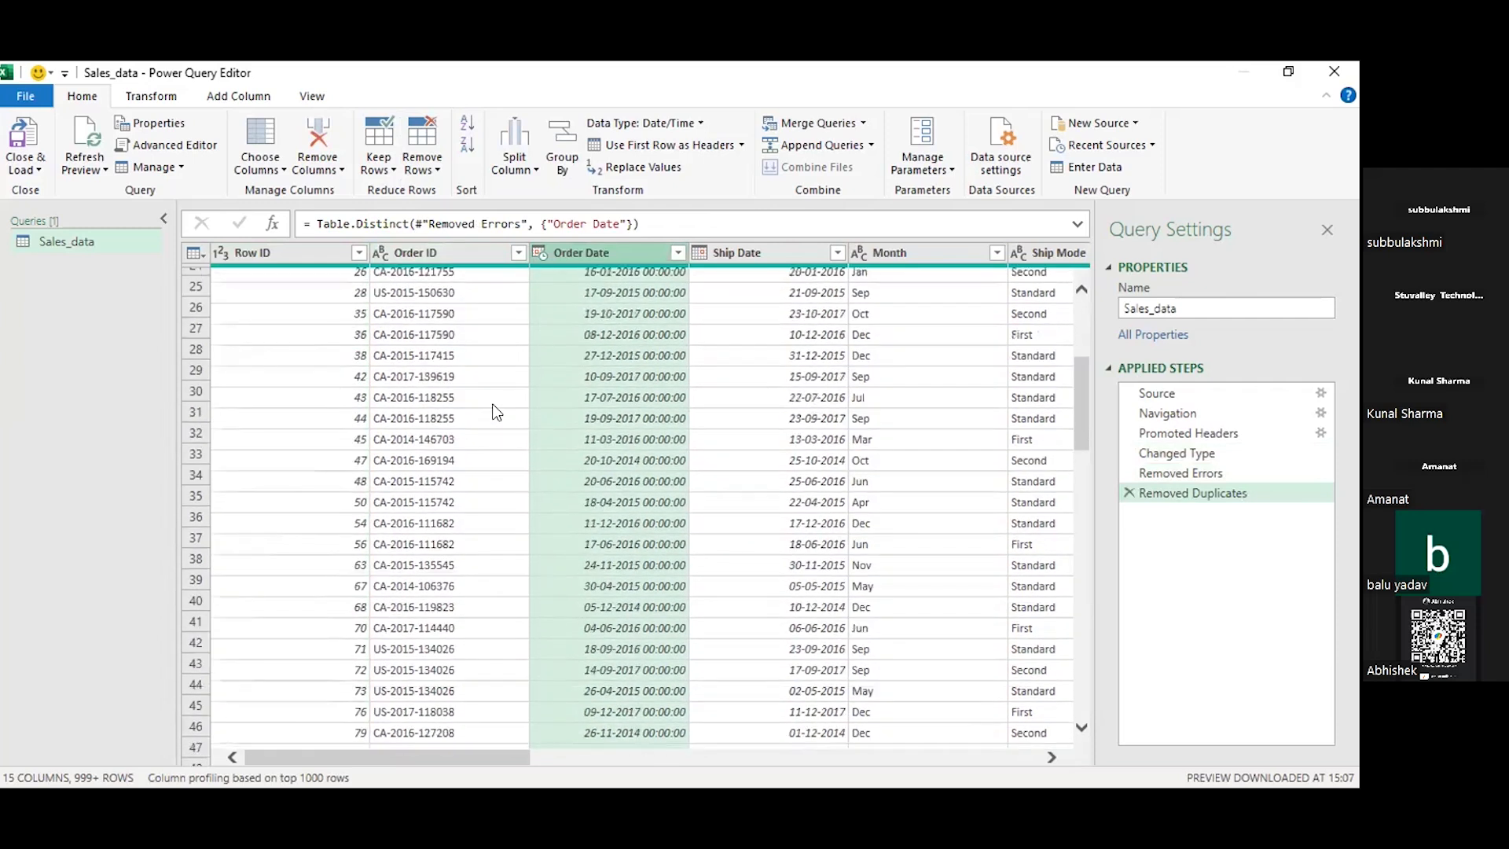
{"action": "scroll", "coordinate": [496, 411], "scroll_direction": "up", "scroll_amount": 8}
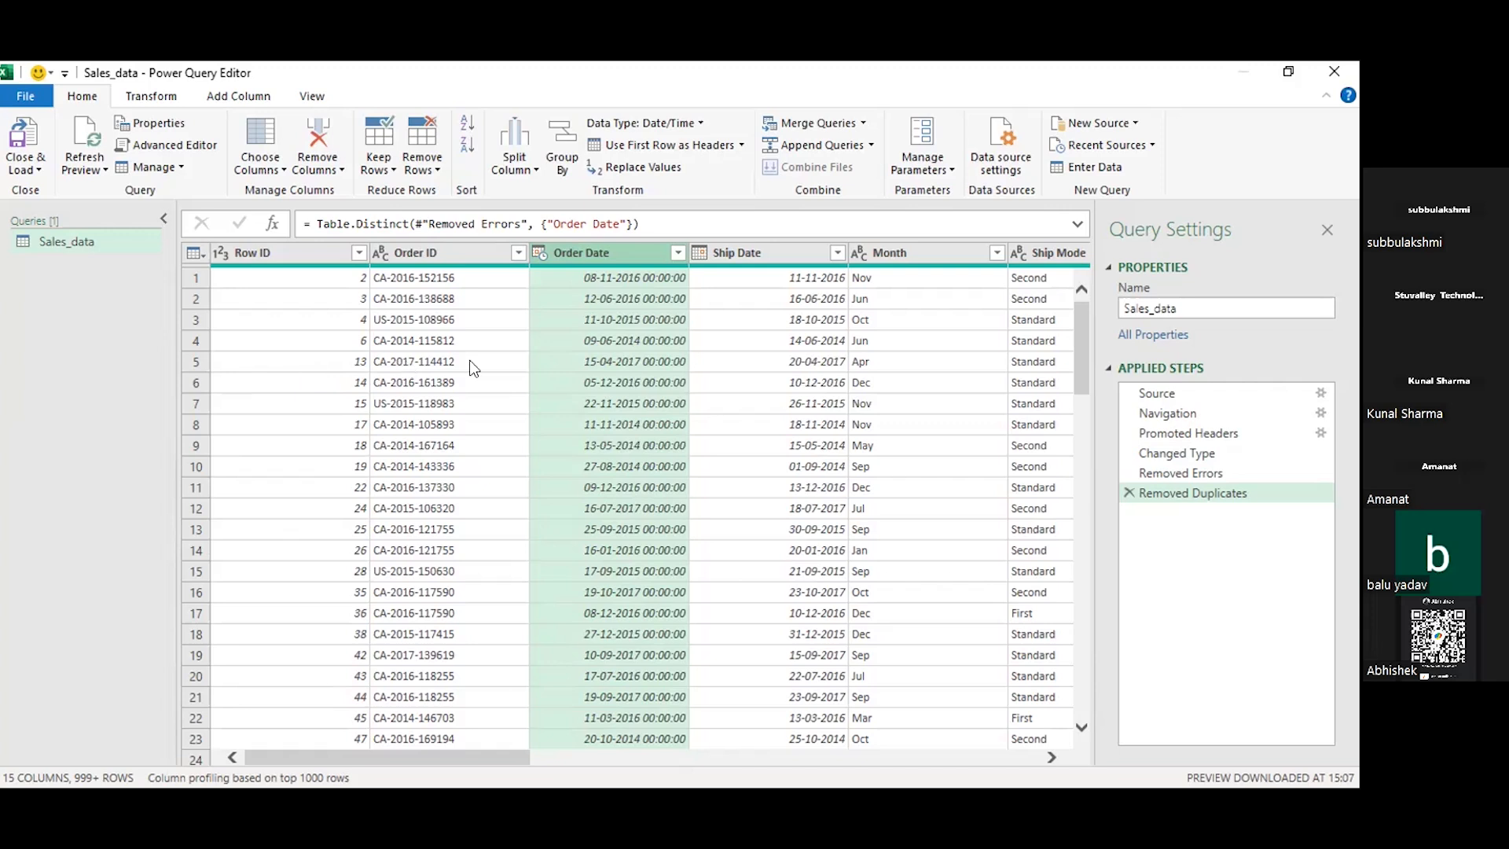
{"action": "scroll", "coordinate": [482, 366], "scroll_direction": "down", "scroll_amount": 7}
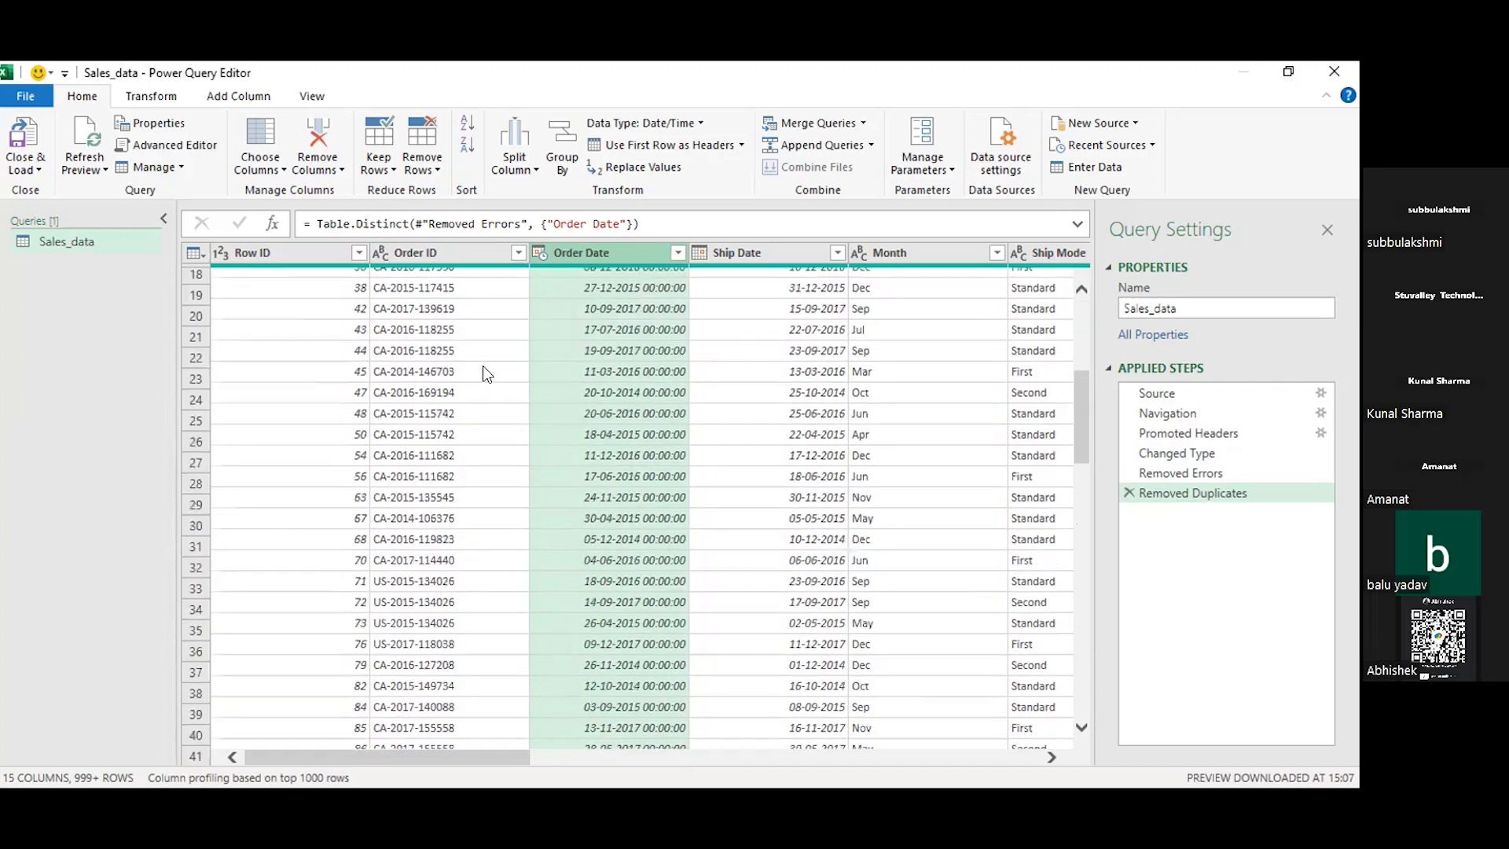
- Delete the Removed Duplicates step from the Sales_data query's applied steps
{"action": "scroll", "coordinate": [482, 365], "scroll_direction": "up", "scroll_amount": 7}
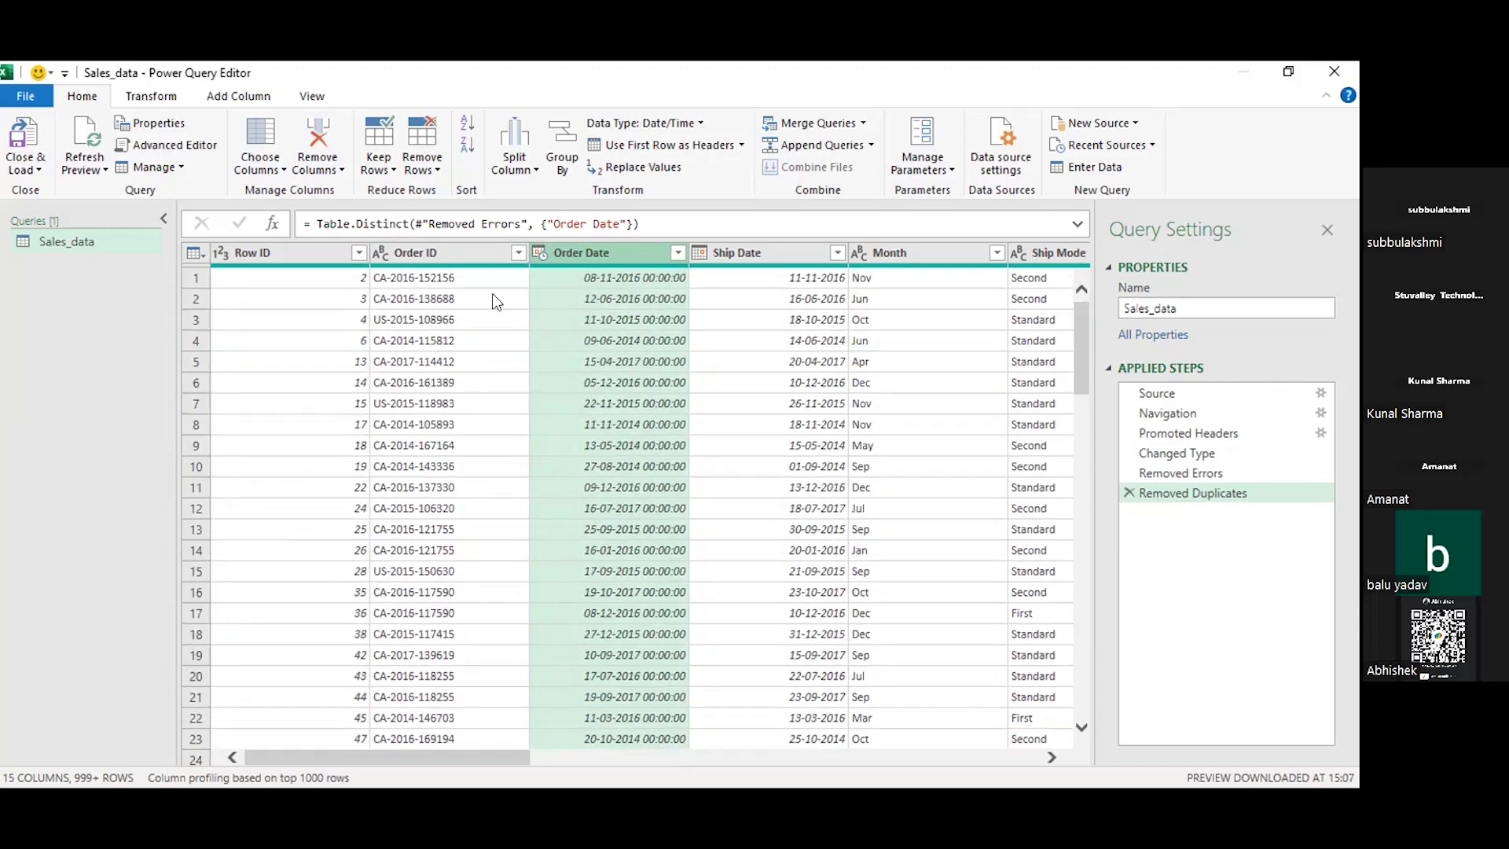
{"action": "left_click", "coordinate": [1127, 492]}
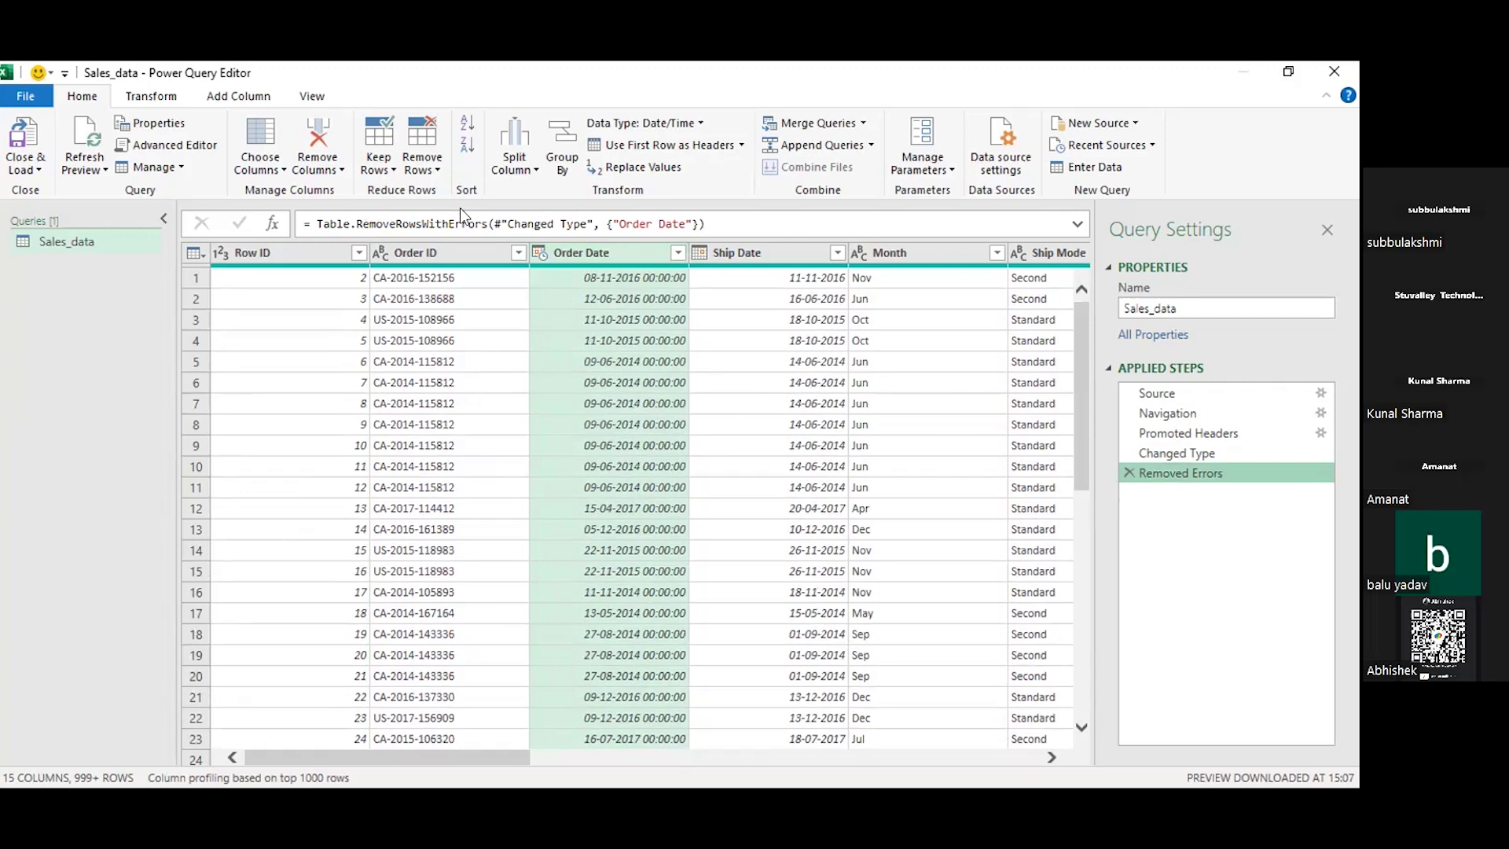
- Try to remove the blank rows, and delete both the Removed Blank Rows and Removed Errors applied steps
{"action": "left_click", "coordinate": [437, 167]}
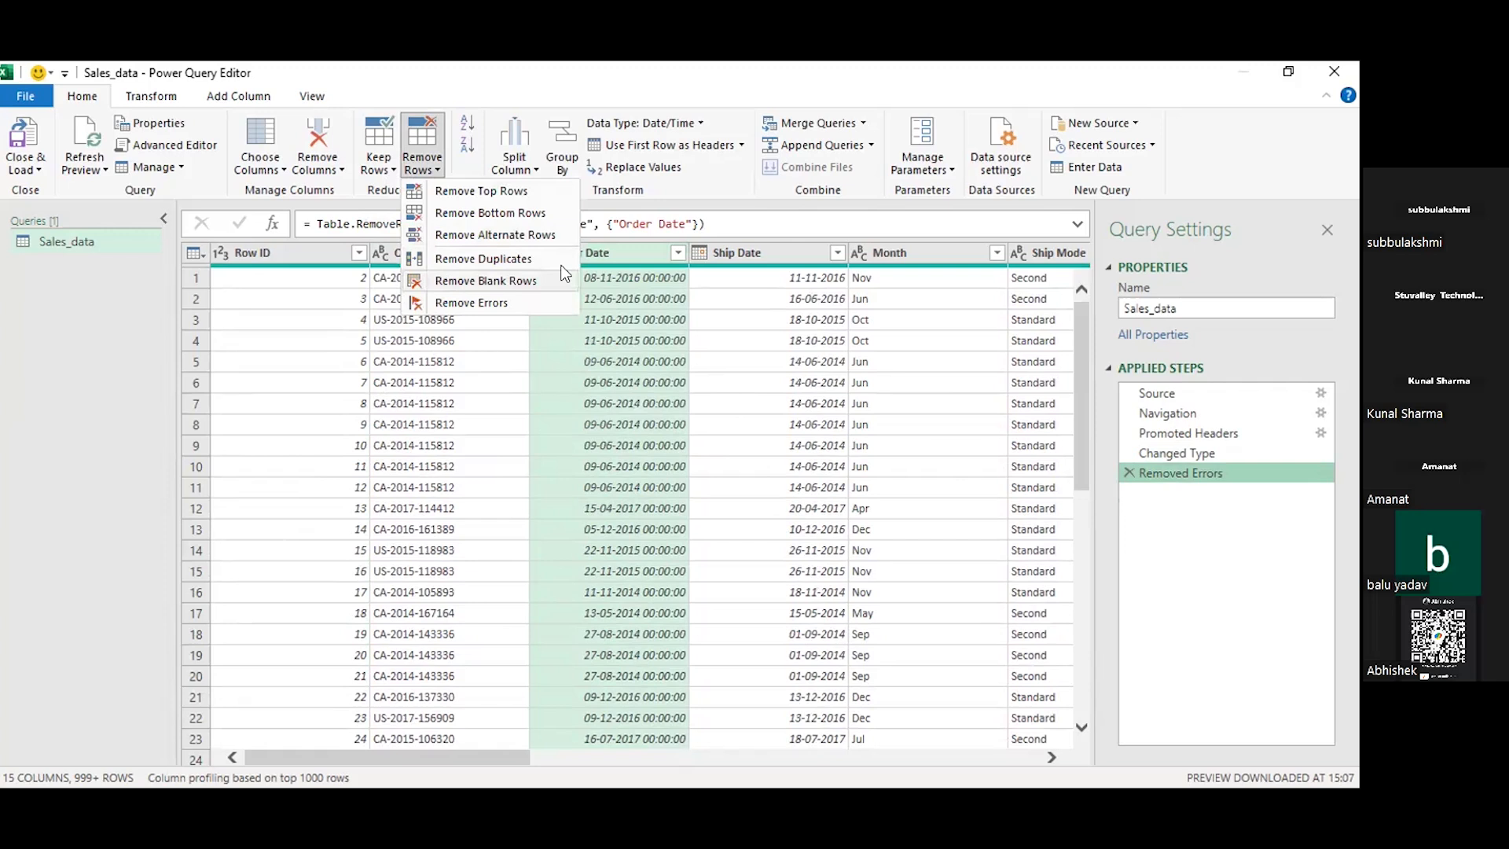
{"action": "left_click", "coordinate": [485, 281]}
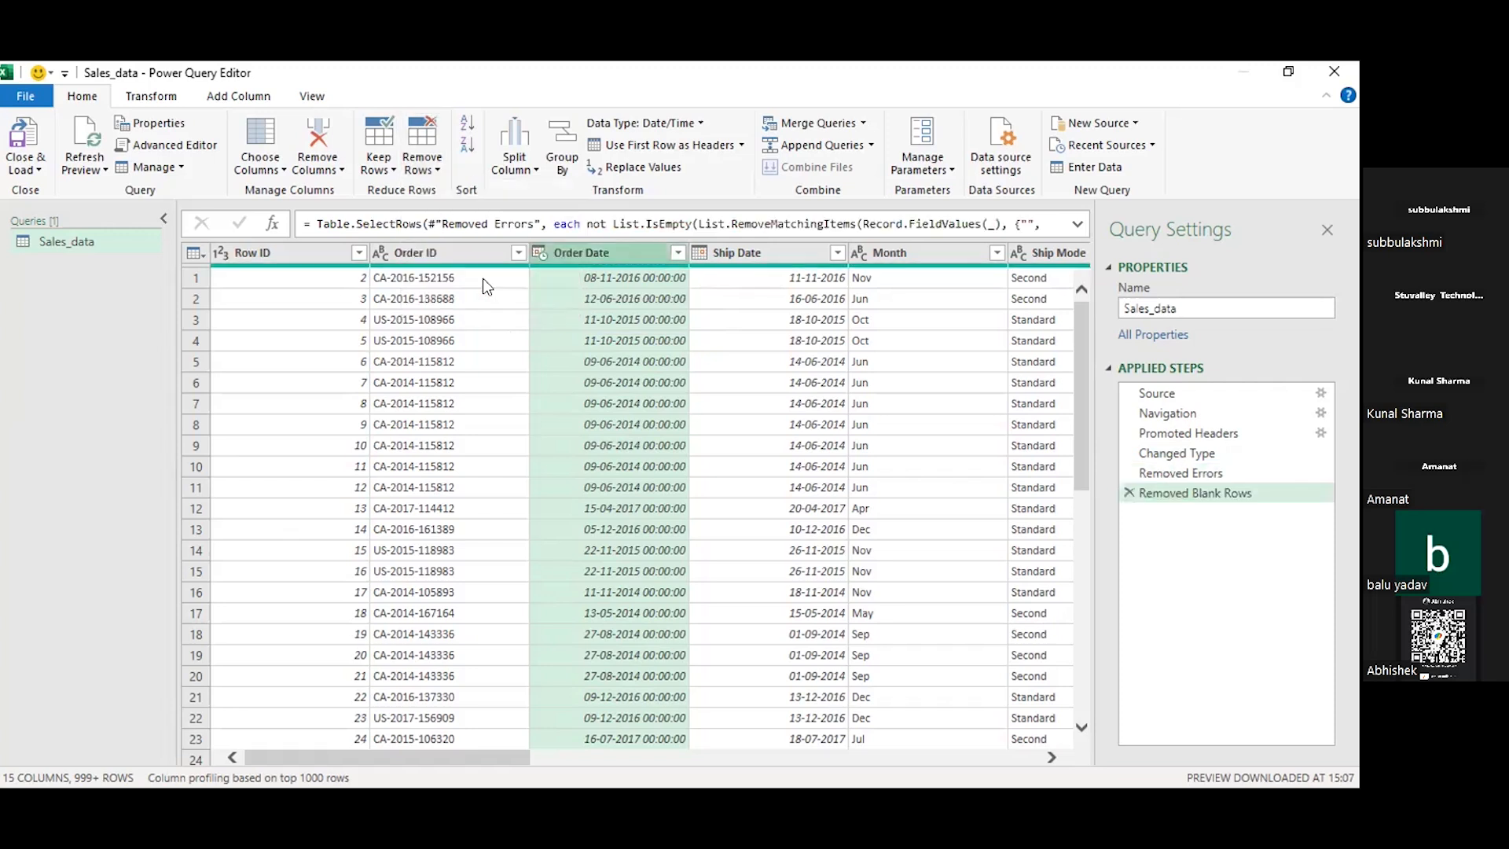
{"action": "left_click", "coordinate": [1128, 492]}
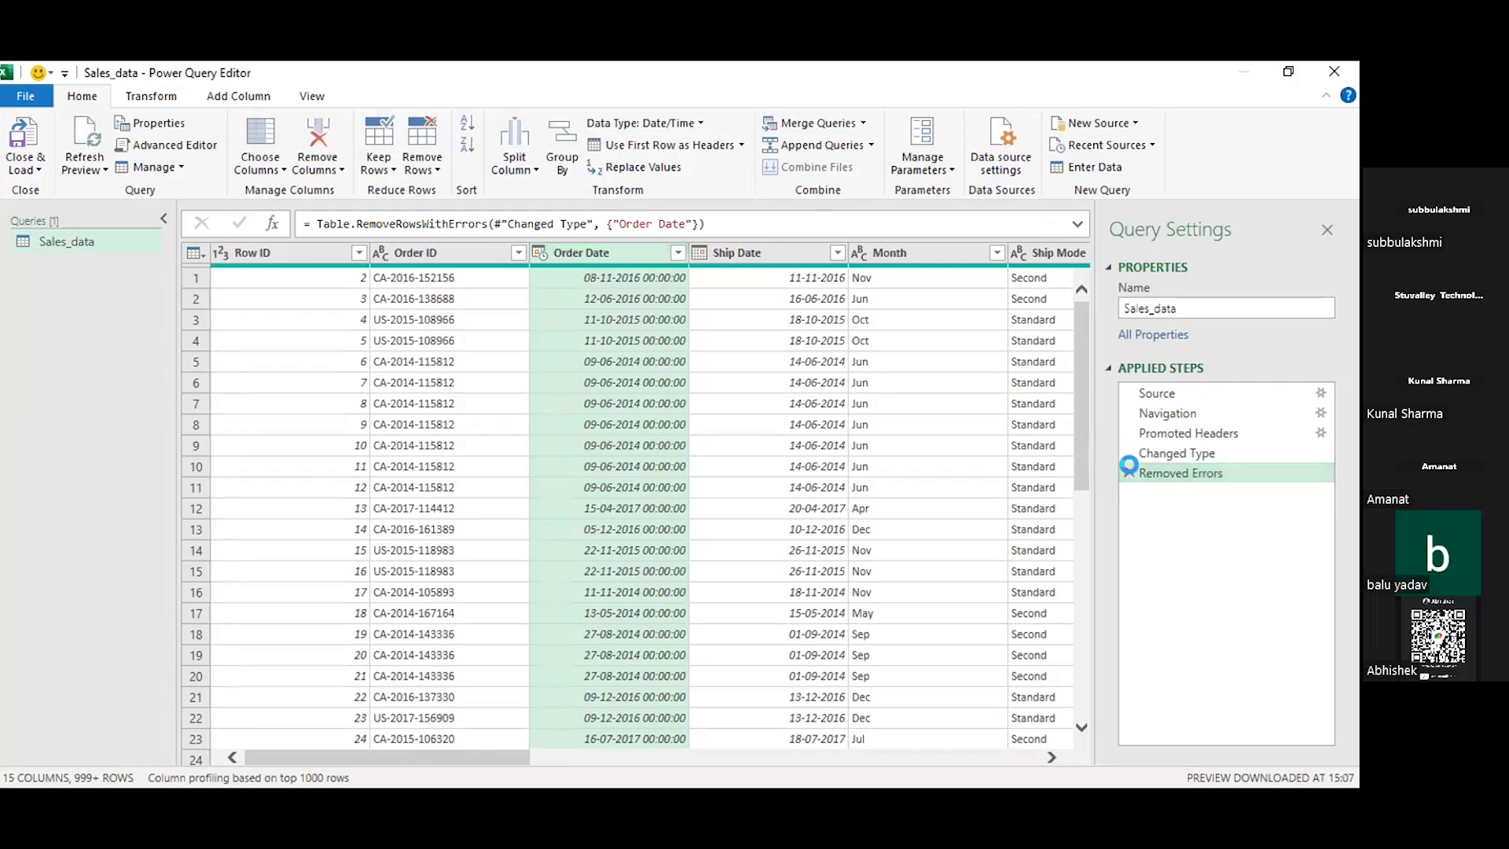
{"action": "left_click", "coordinate": [1130, 472]}
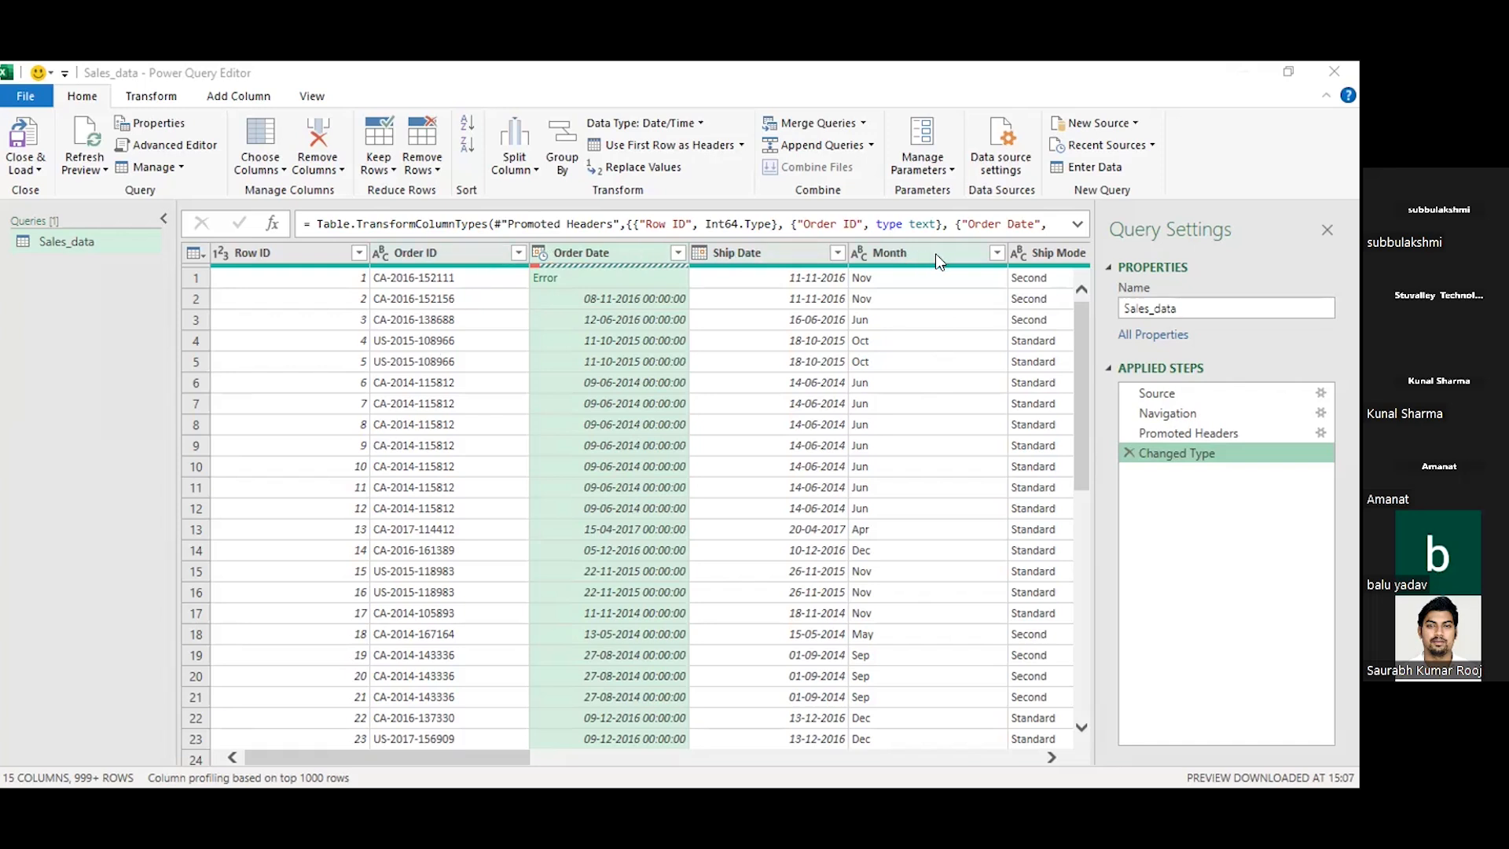
- Sort the rows by Ship Date, comparing ascending with descending and keeping descending, and add an ascending secondary sort on Row ID
{"action": "left_click", "coordinate": [769, 257]}
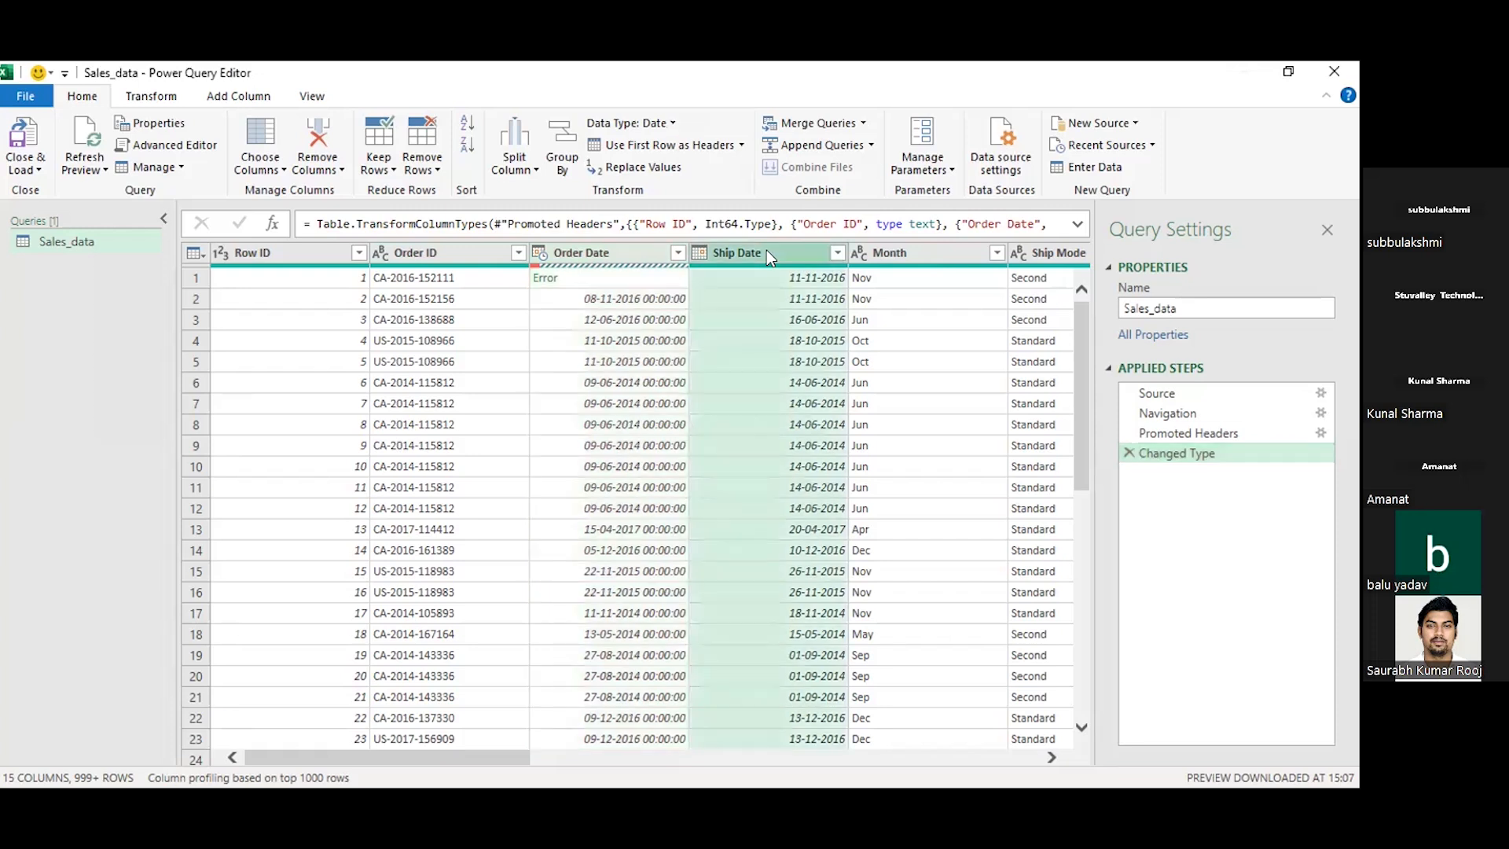
{"action": "left_click", "coordinate": [458, 122]}
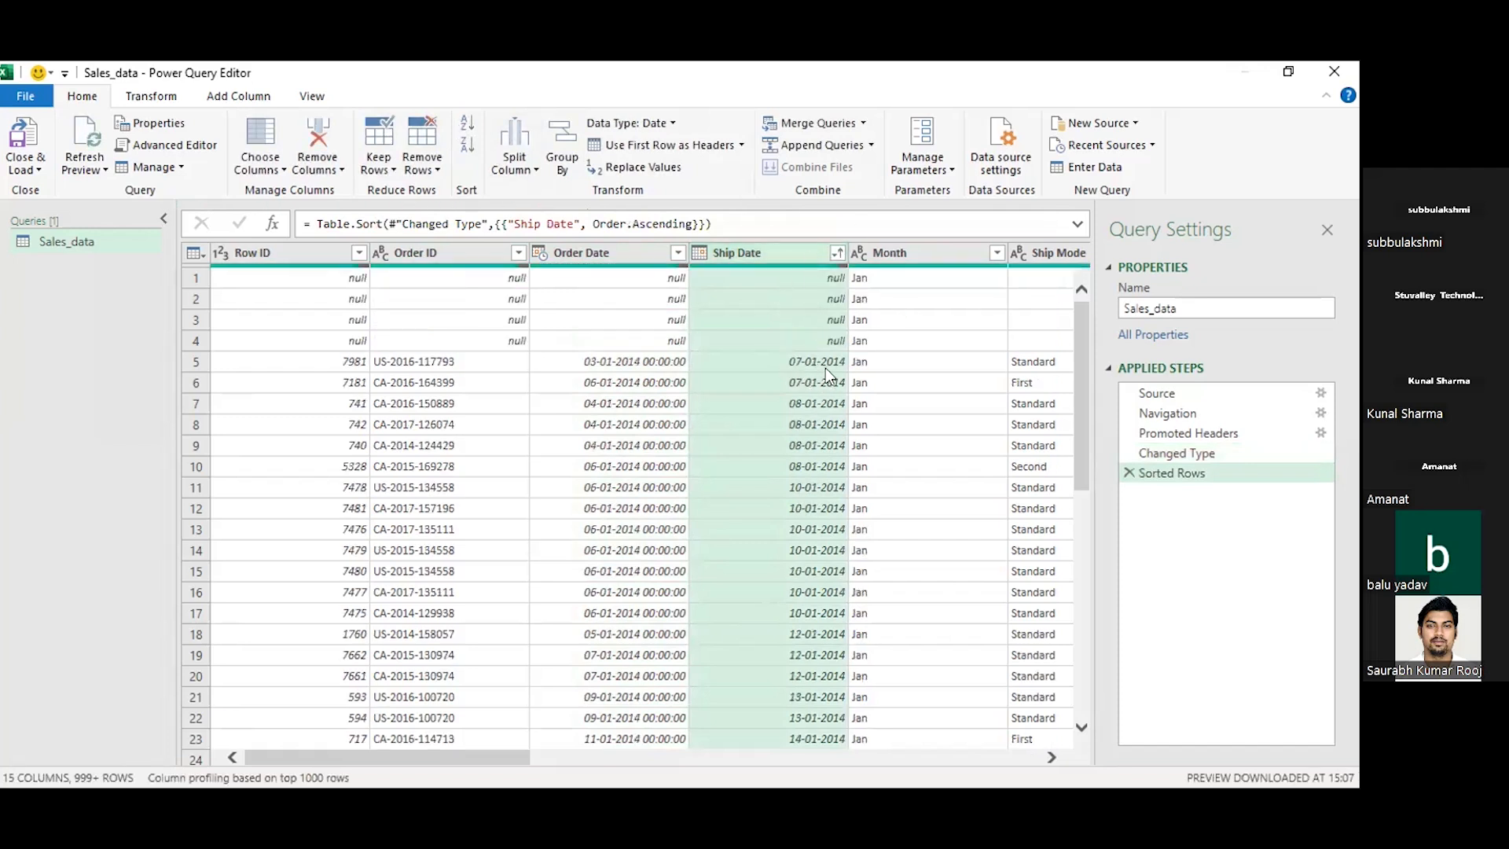
{"action": "left_click", "coordinate": [467, 147]}
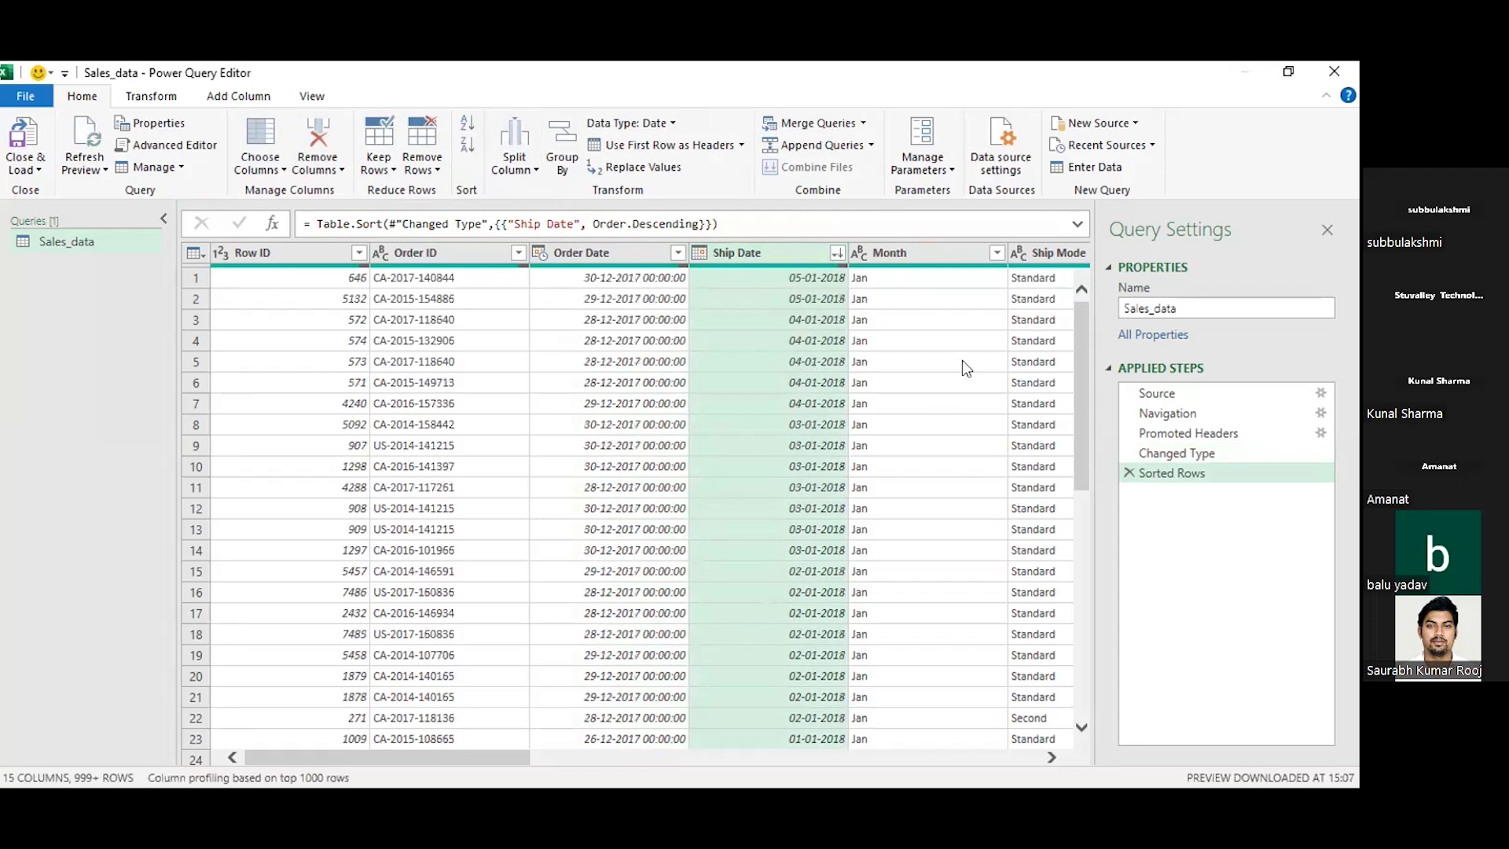
{"action": "left_click", "coordinate": [462, 126]}
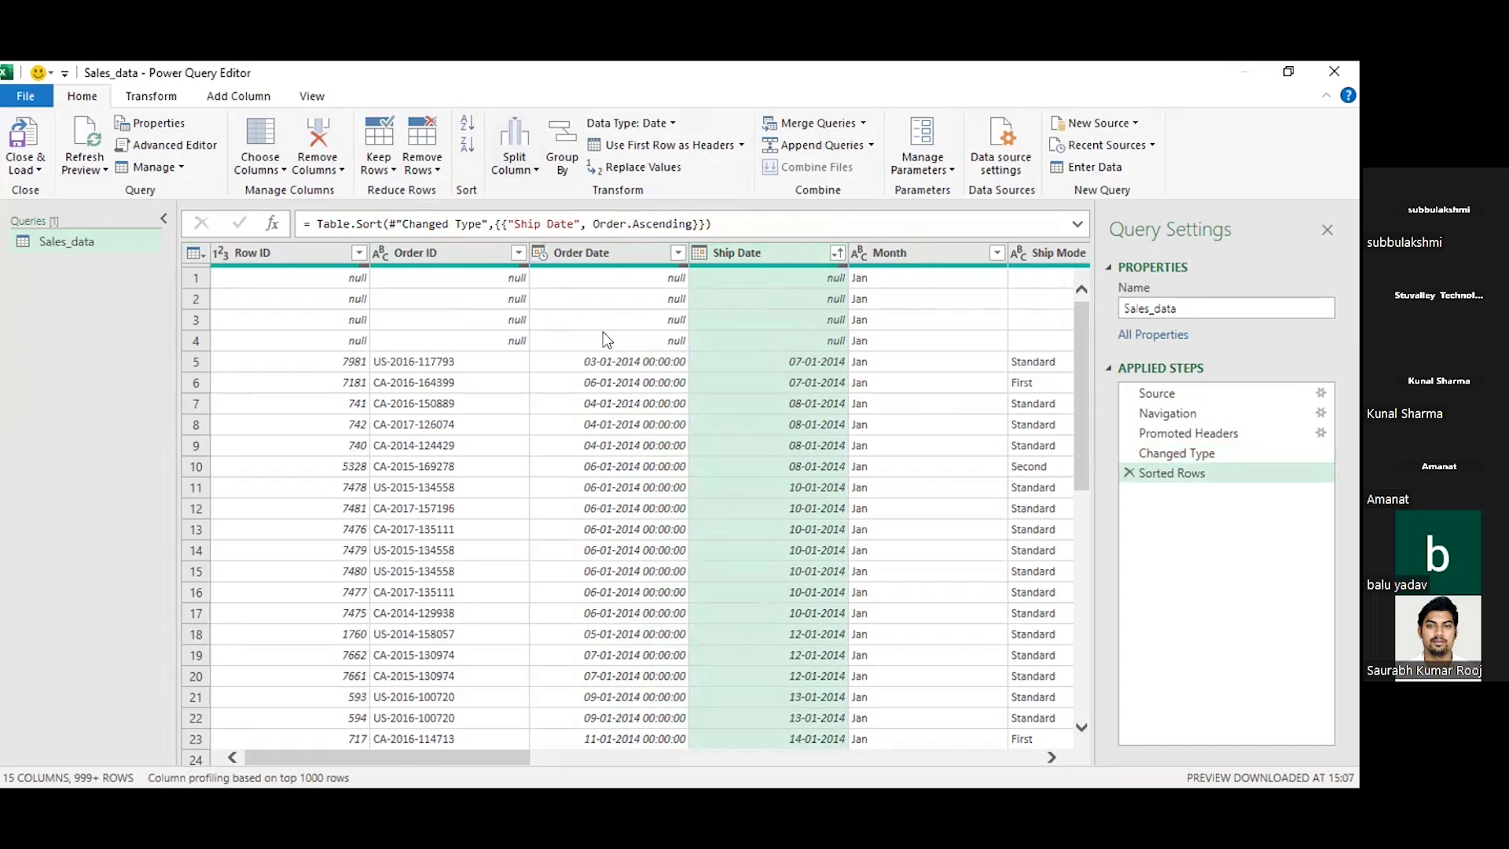
{"action": "left_click", "coordinate": [467, 146]}
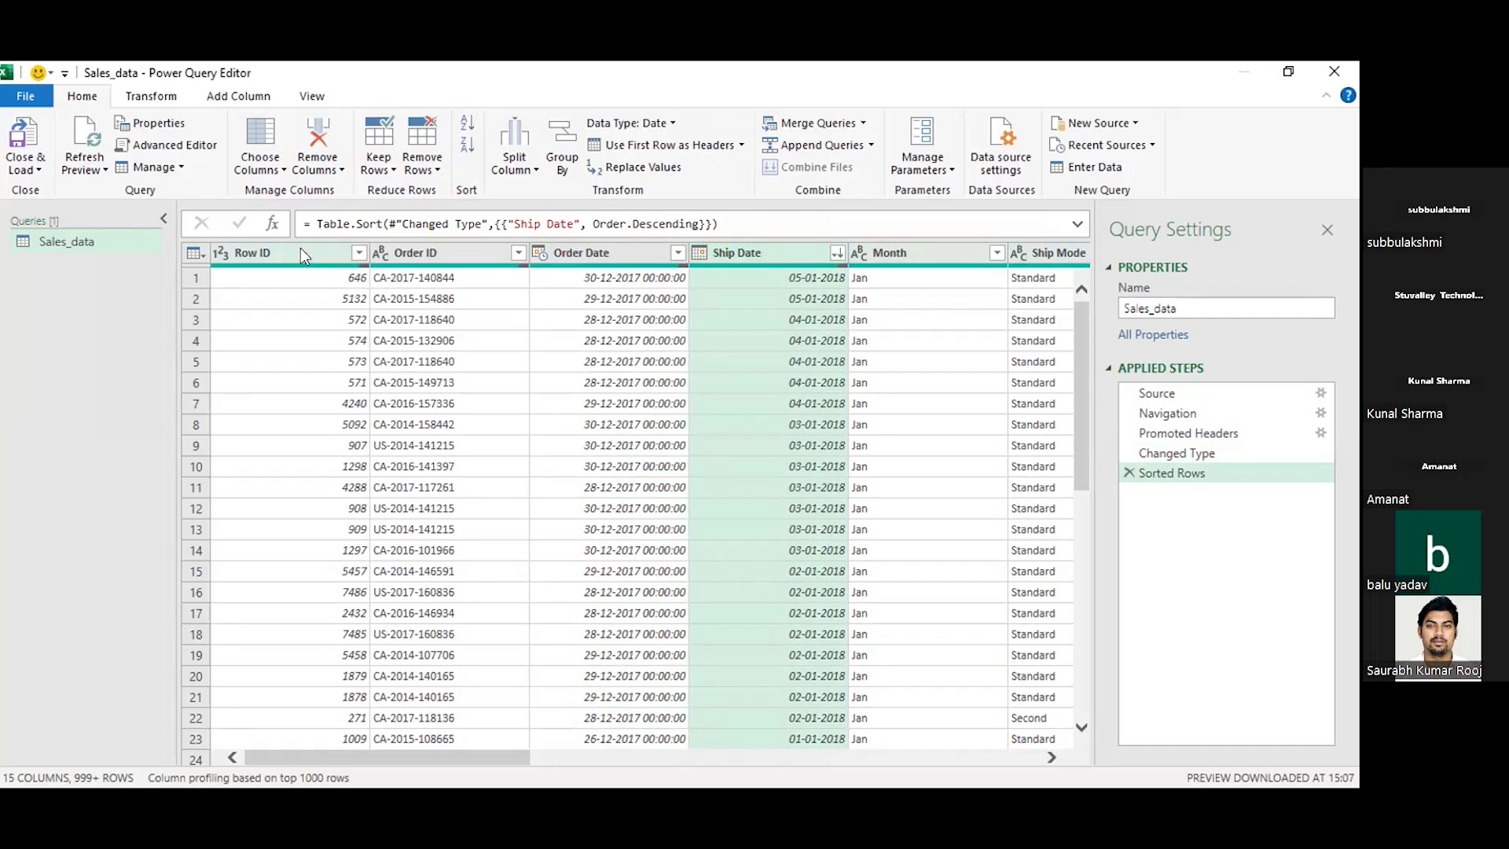
{"action": "left_click", "coordinate": [336, 250]}
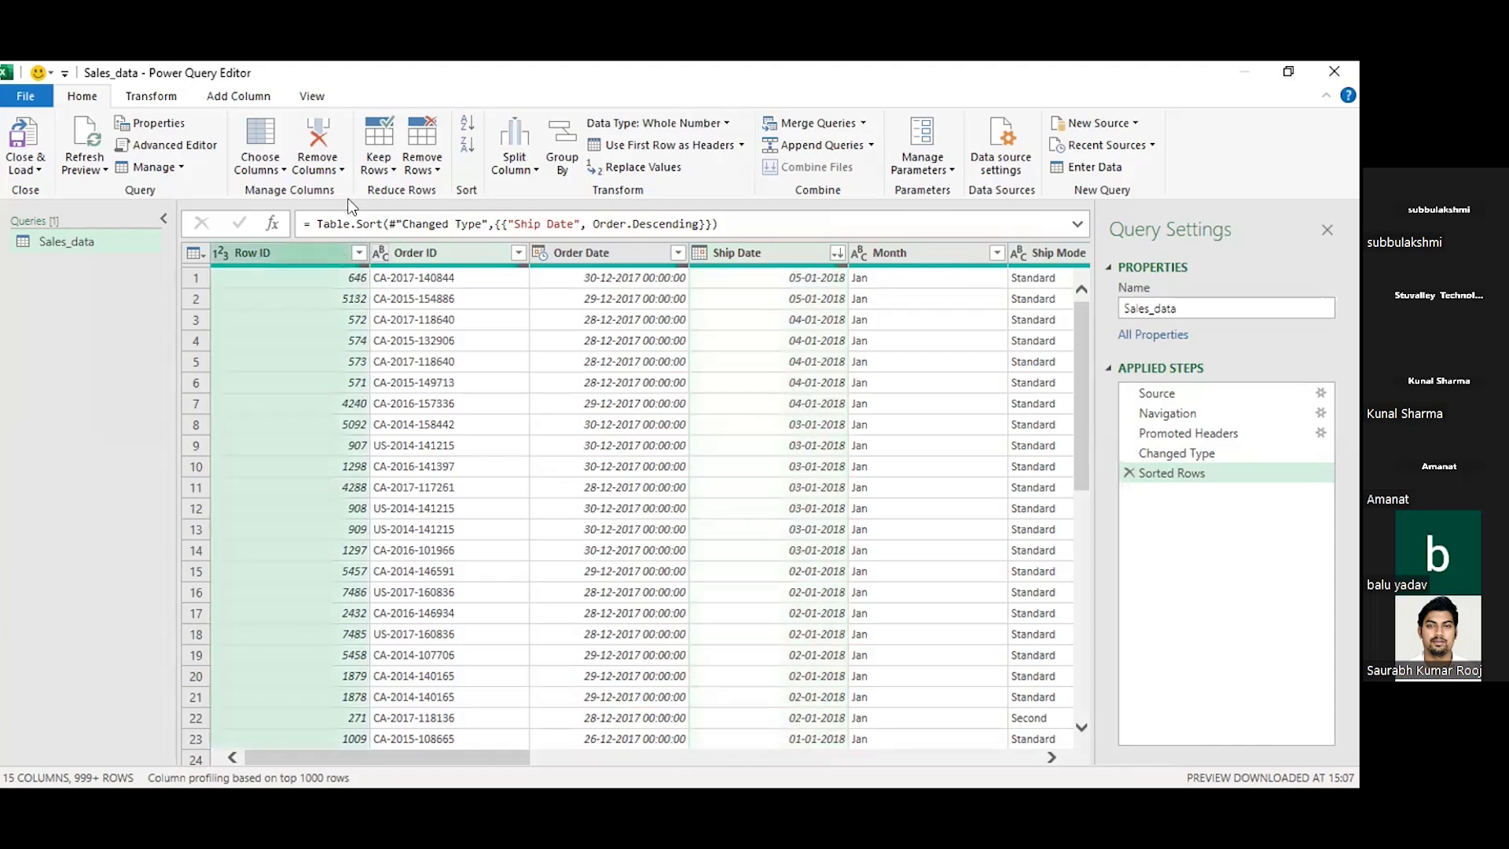
{"action": "left_click", "coordinate": [467, 124]}
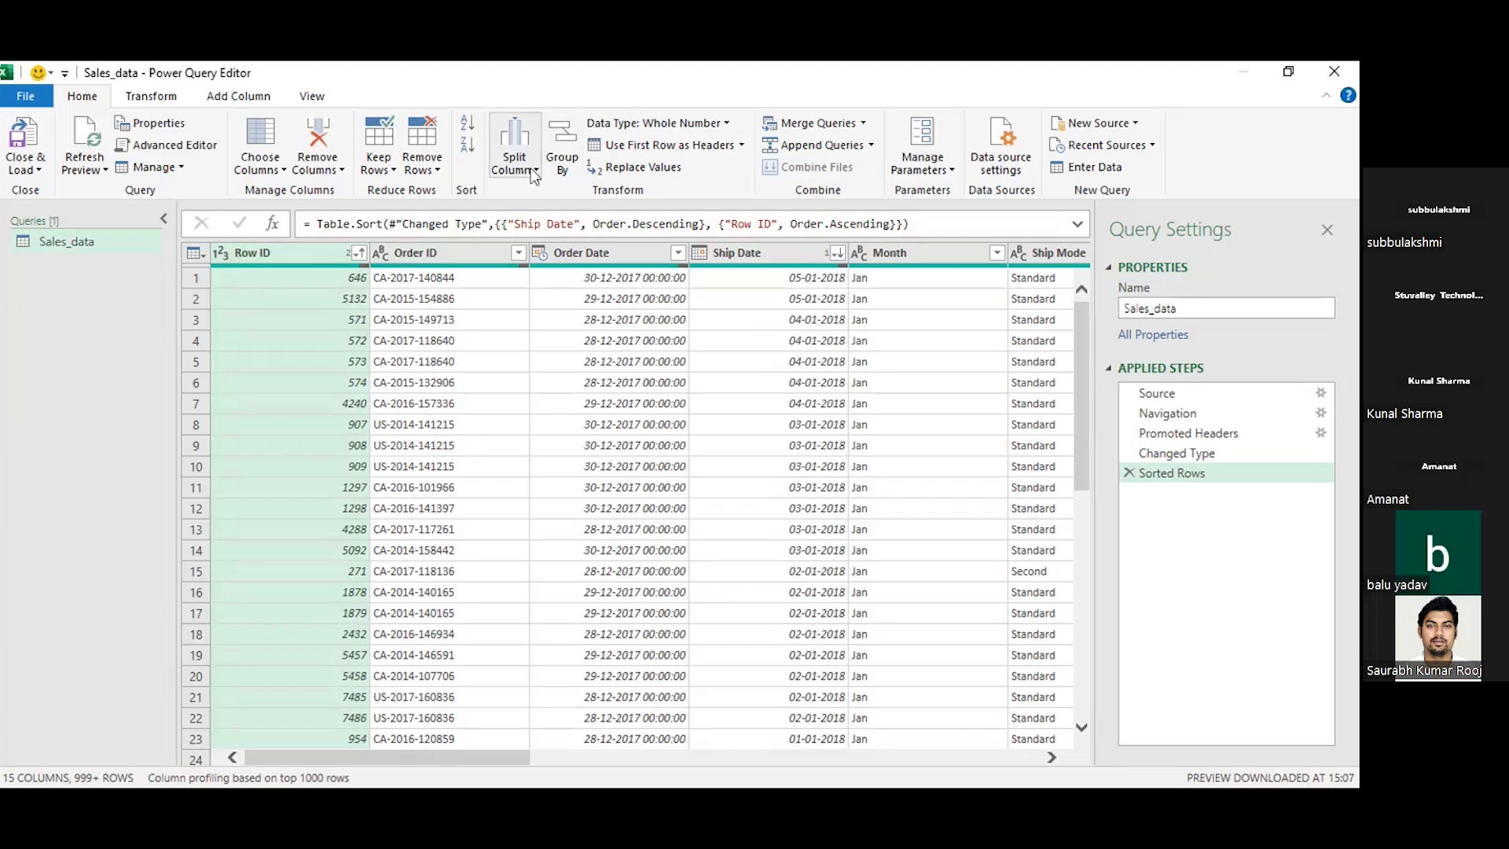
- Try splitting the Order ID column by non-digit to digit, compare it with the Sorted Rows step, and delete the split step
{"action": "left_click", "coordinate": [530, 169]}
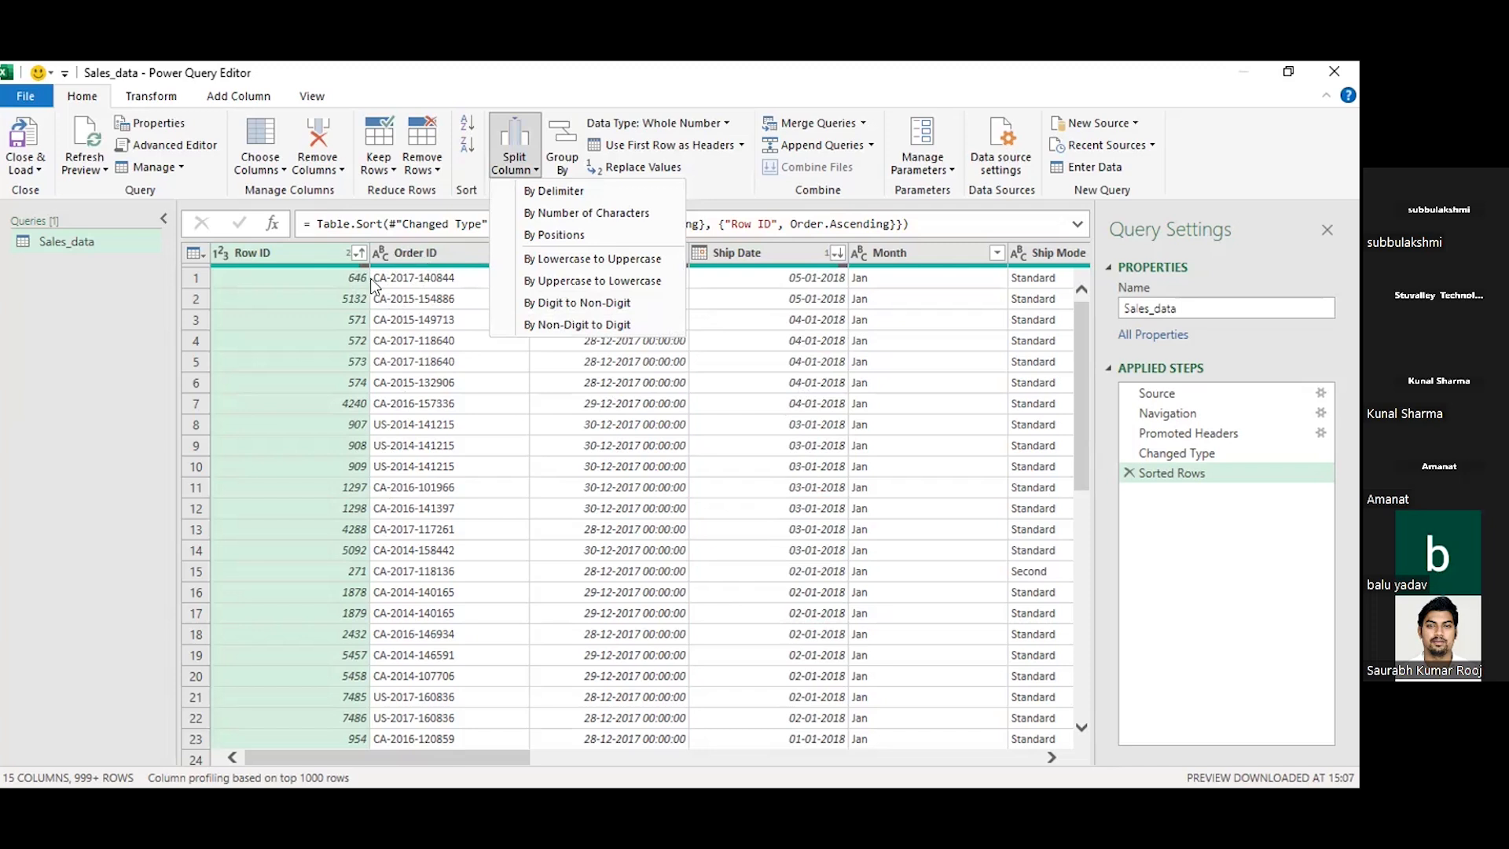
{"action": "left_click", "coordinate": [449, 253]}
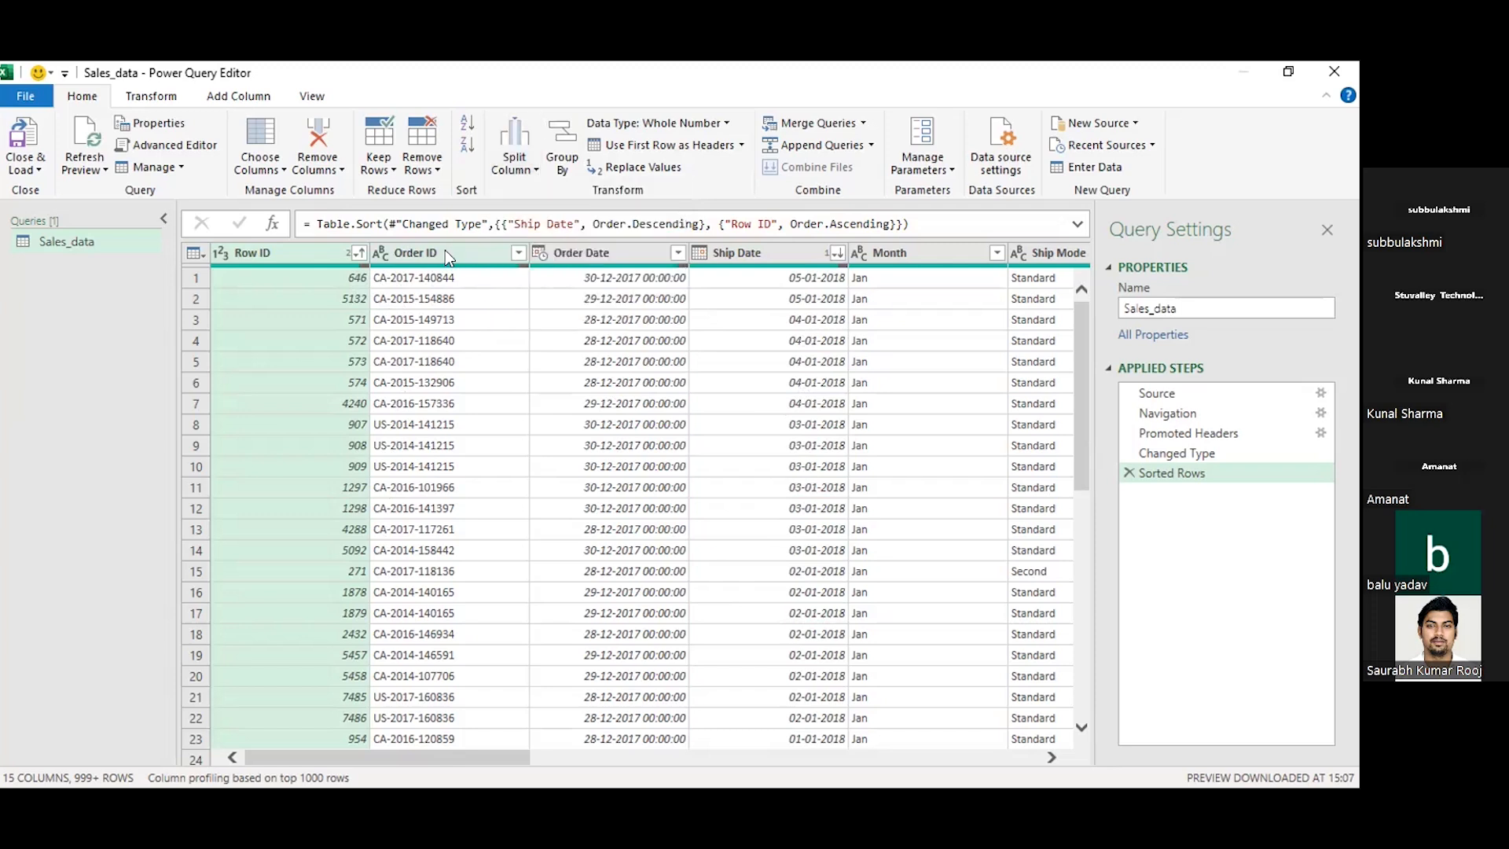
{"action": "left_click", "coordinate": [446, 253]}
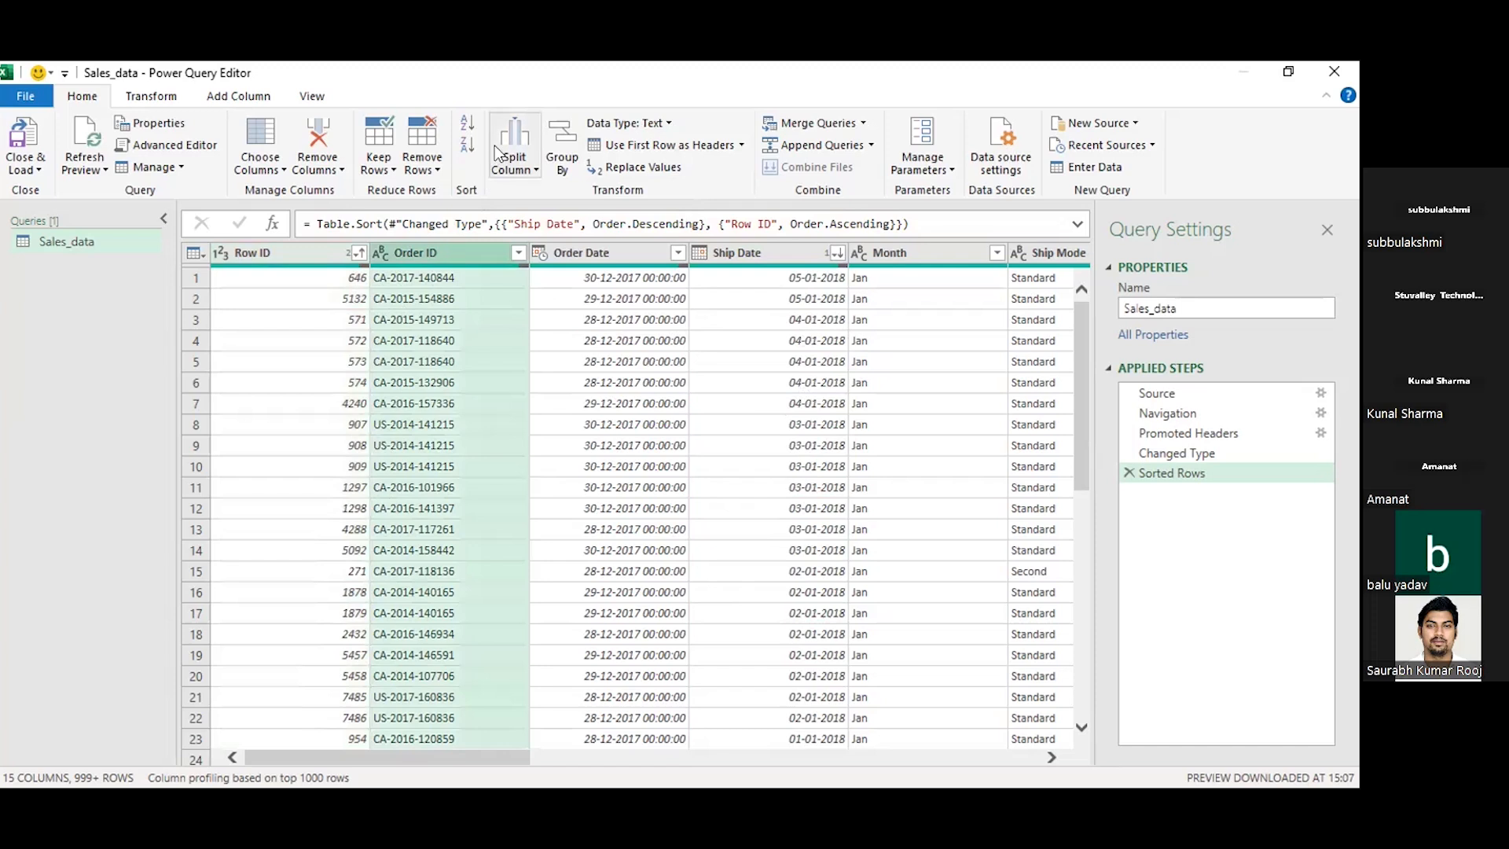
{"action": "left_click", "coordinate": [514, 157]}
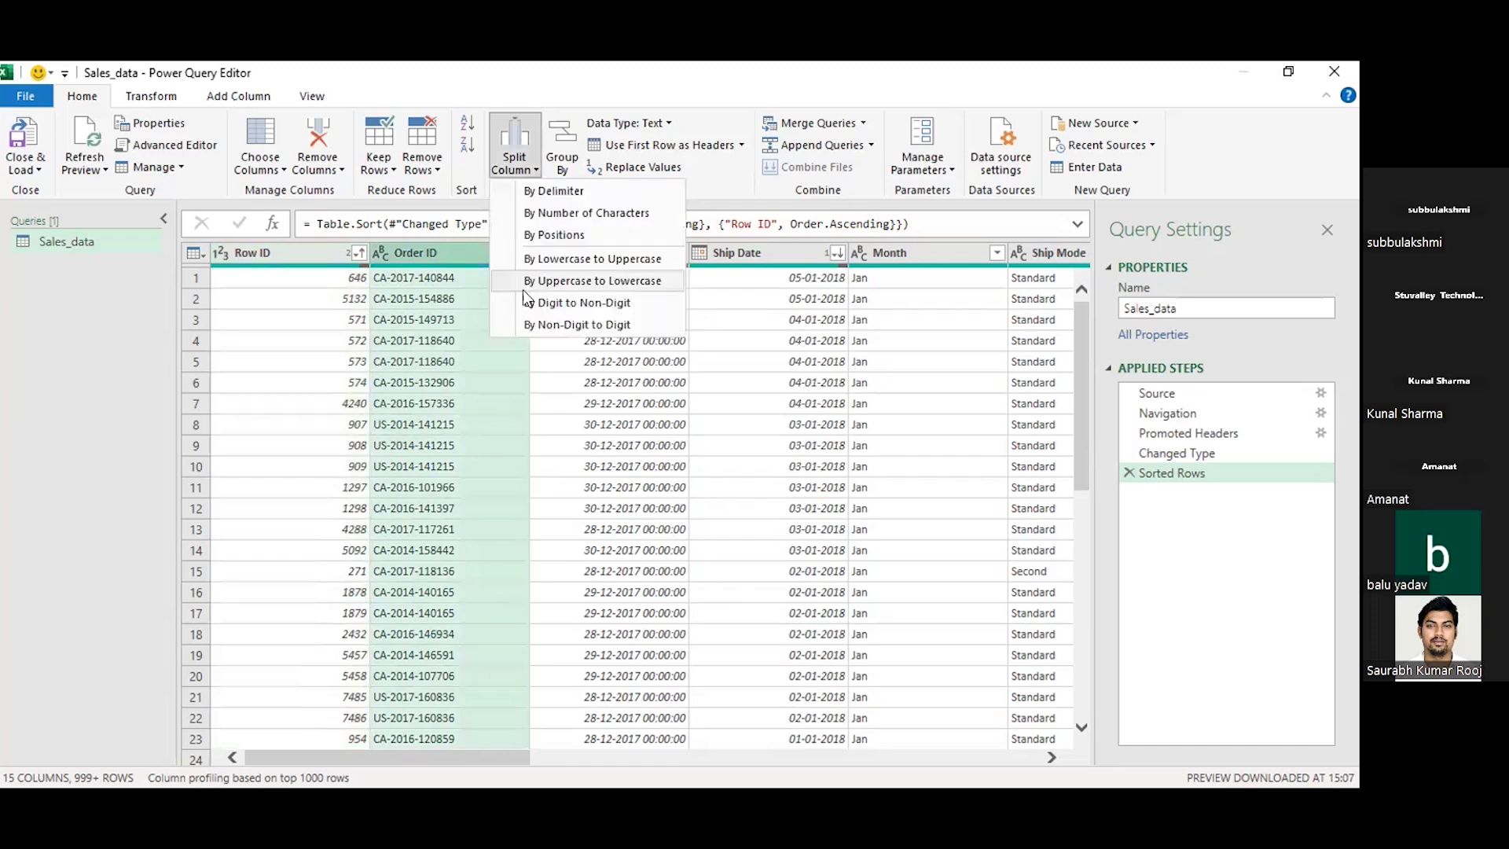
{"action": "left_click", "coordinate": [548, 326]}
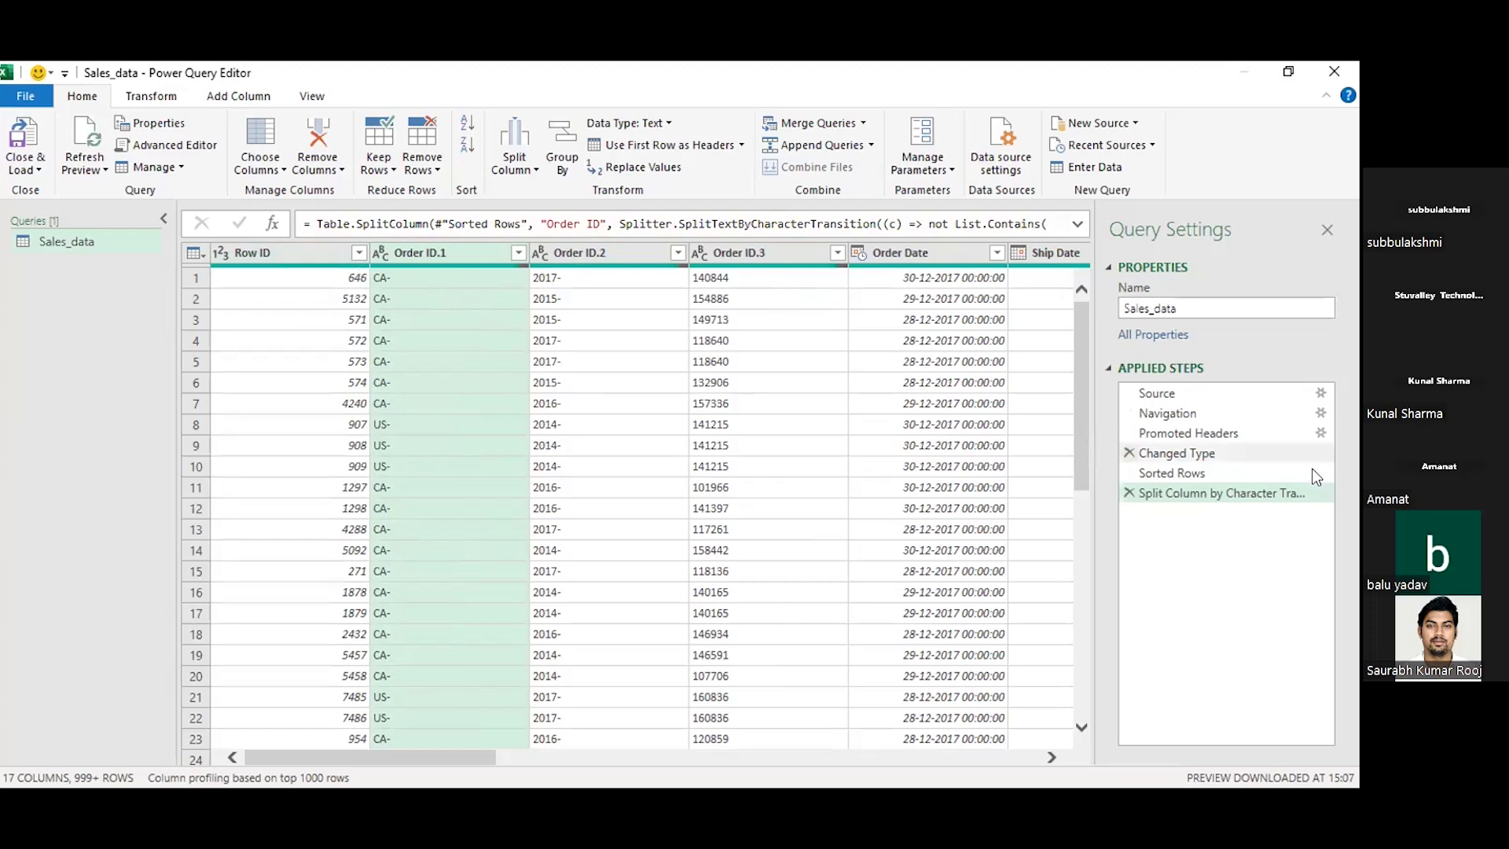
{"action": "left_click", "coordinate": [1181, 470]}
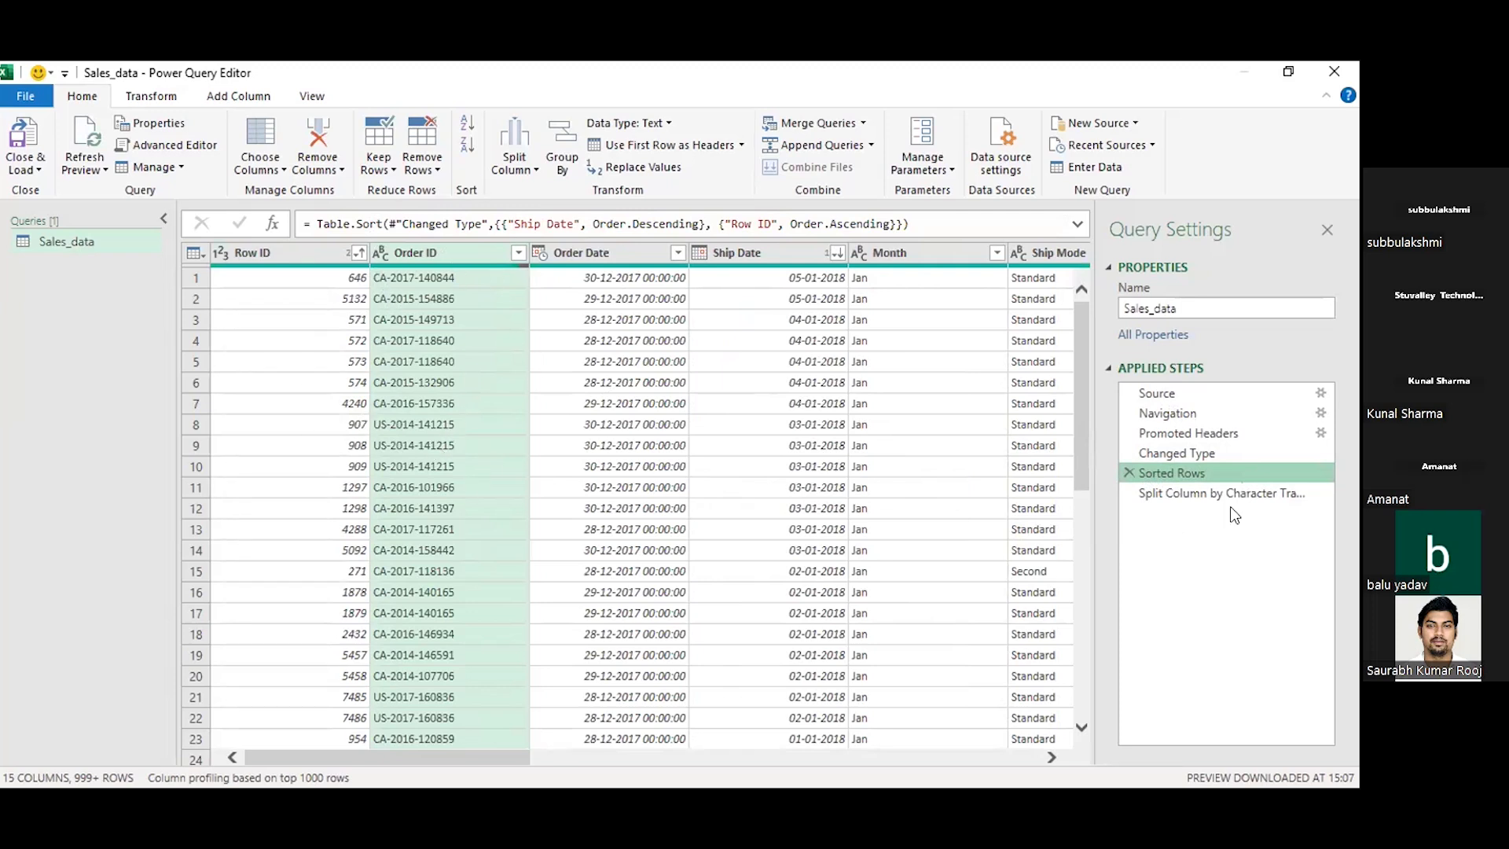
{"action": "left_click", "coordinate": [1181, 493]}
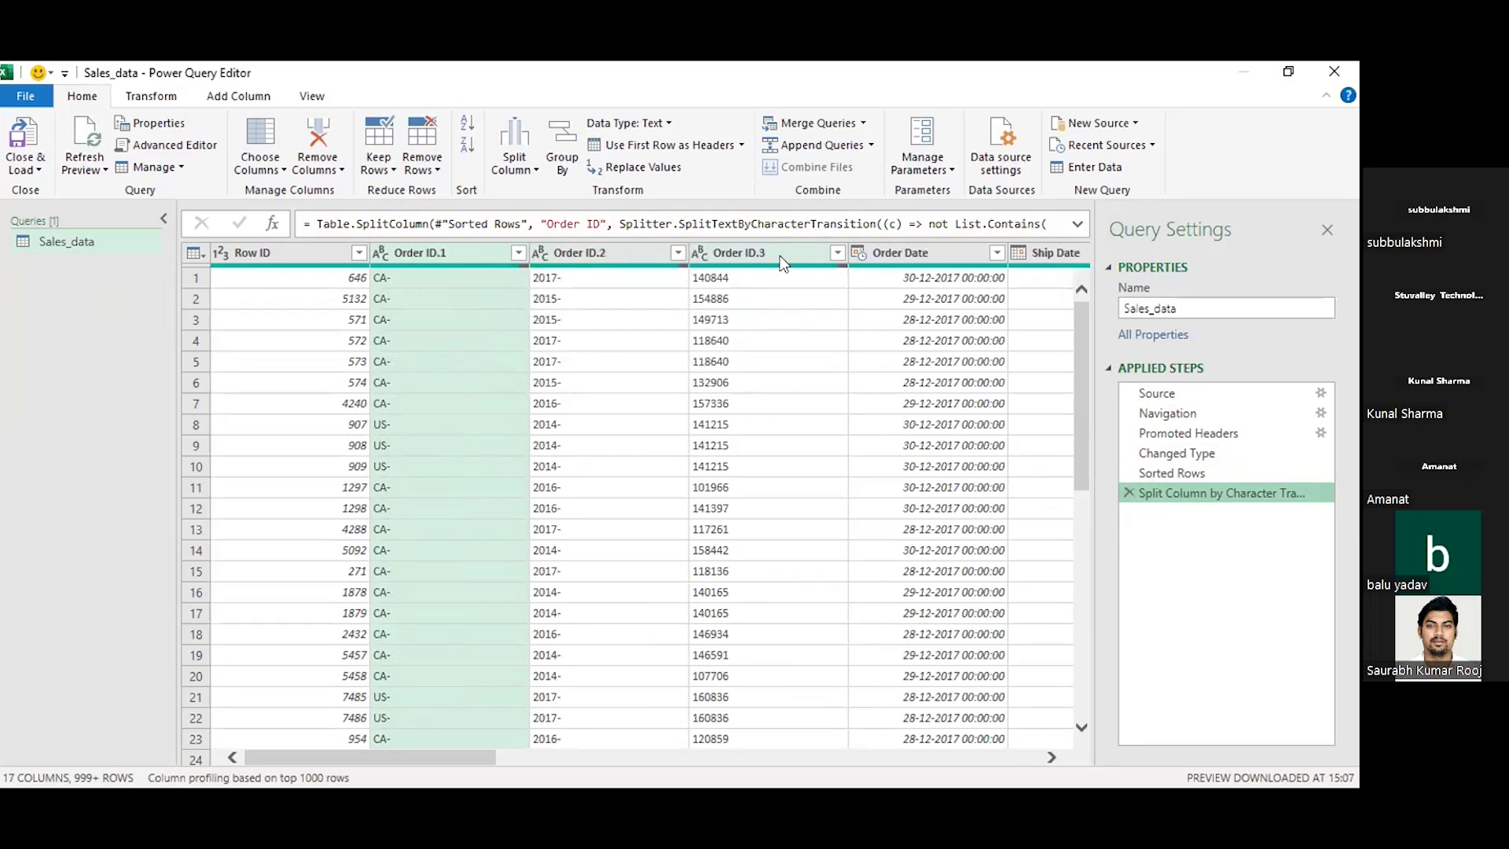
{"action": "left_click", "coordinate": [1129, 493]}
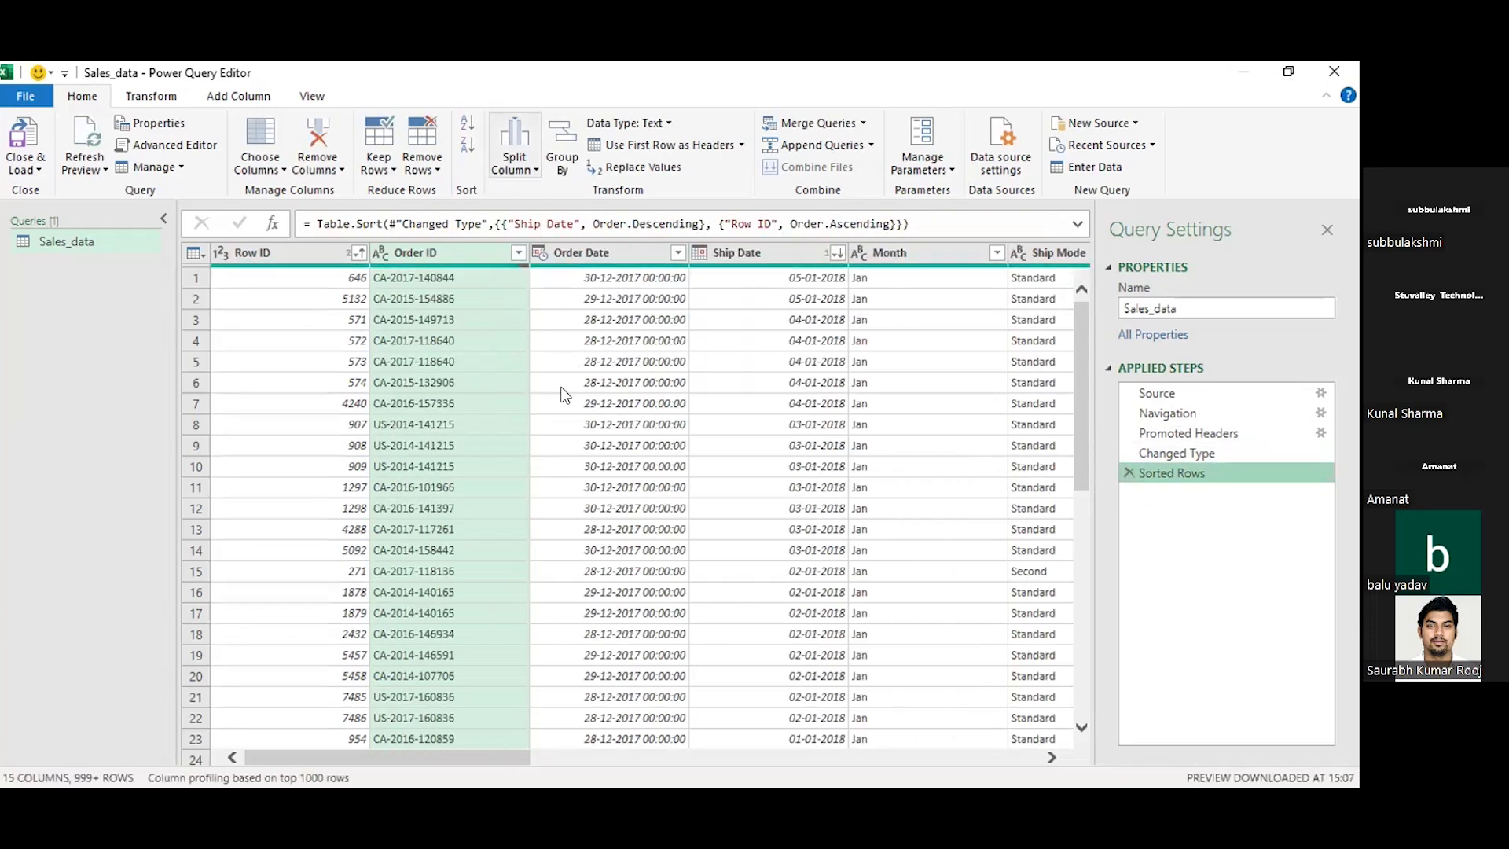
- Try splitting the Ship Mode column by uppercase to lowercase, check the resulting columns, and delete the split step
{"action": "left_click", "coordinate": [518, 161]}
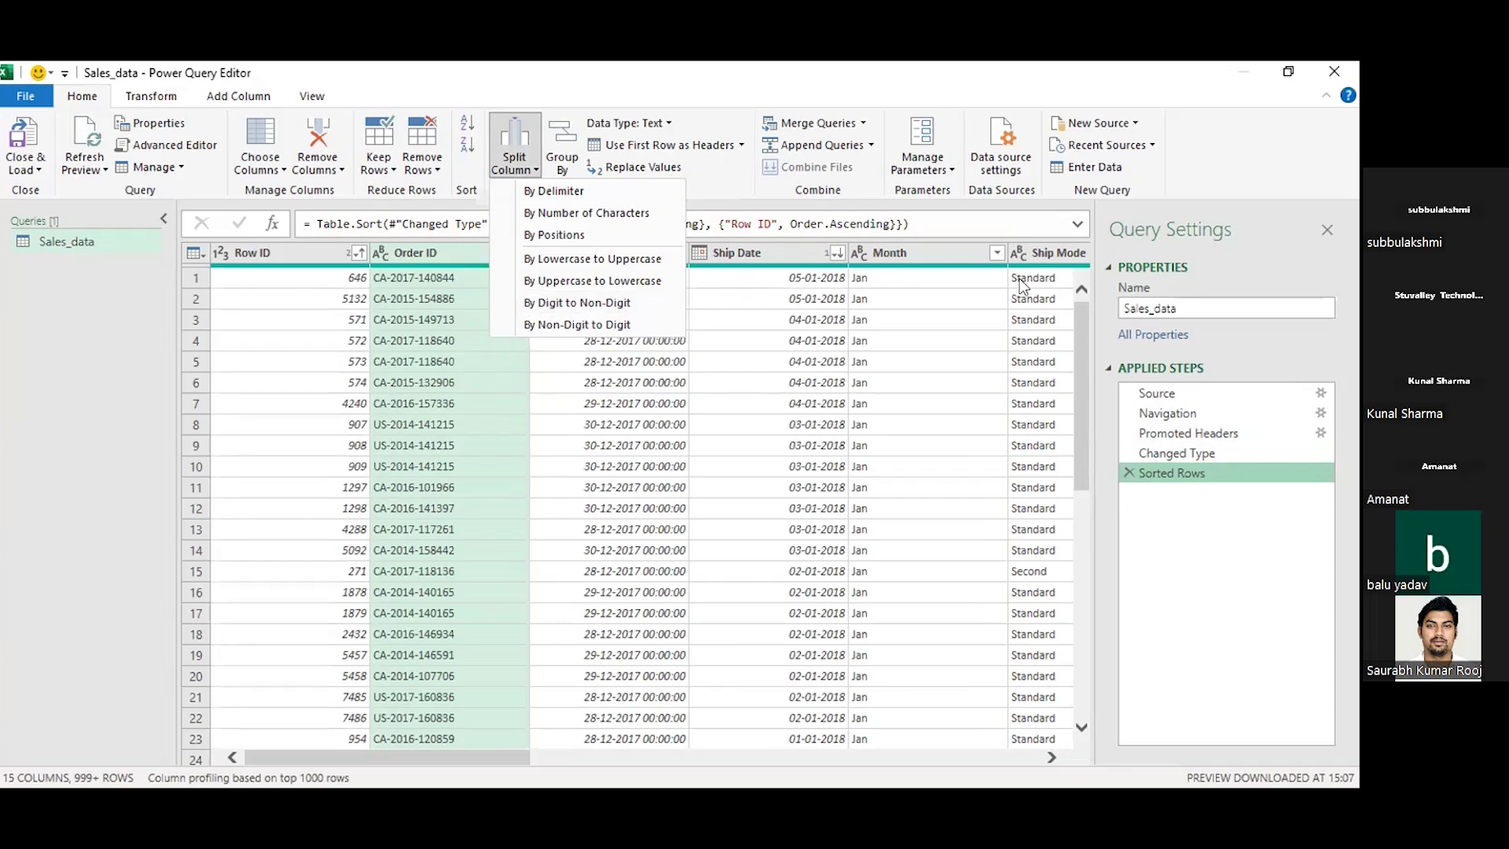
{"action": "left_click", "coordinate": [1014, 351]}
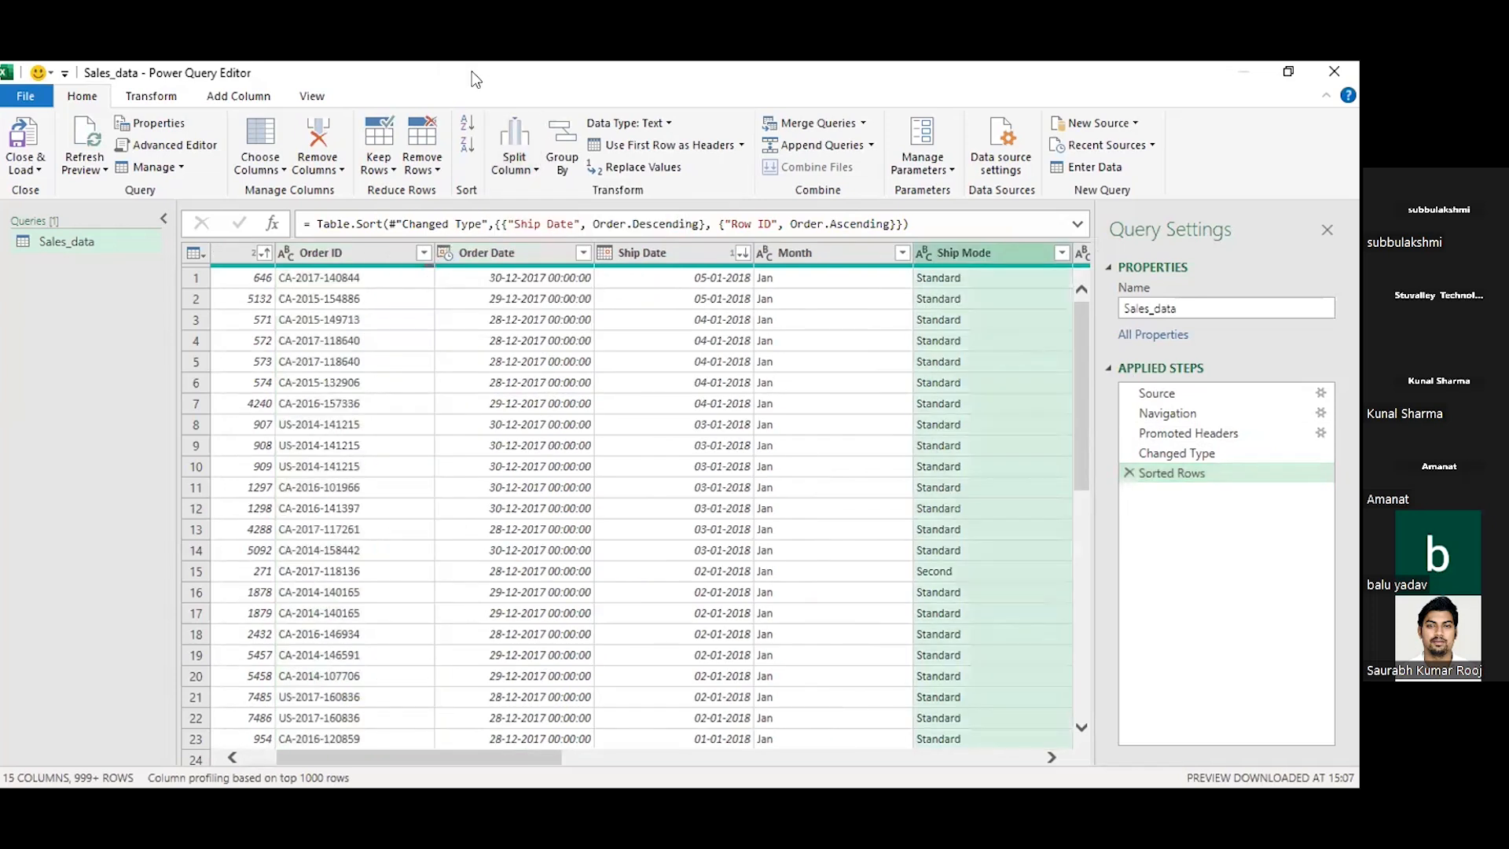
{"action": "left_click", "coordinate": [515, 163]}
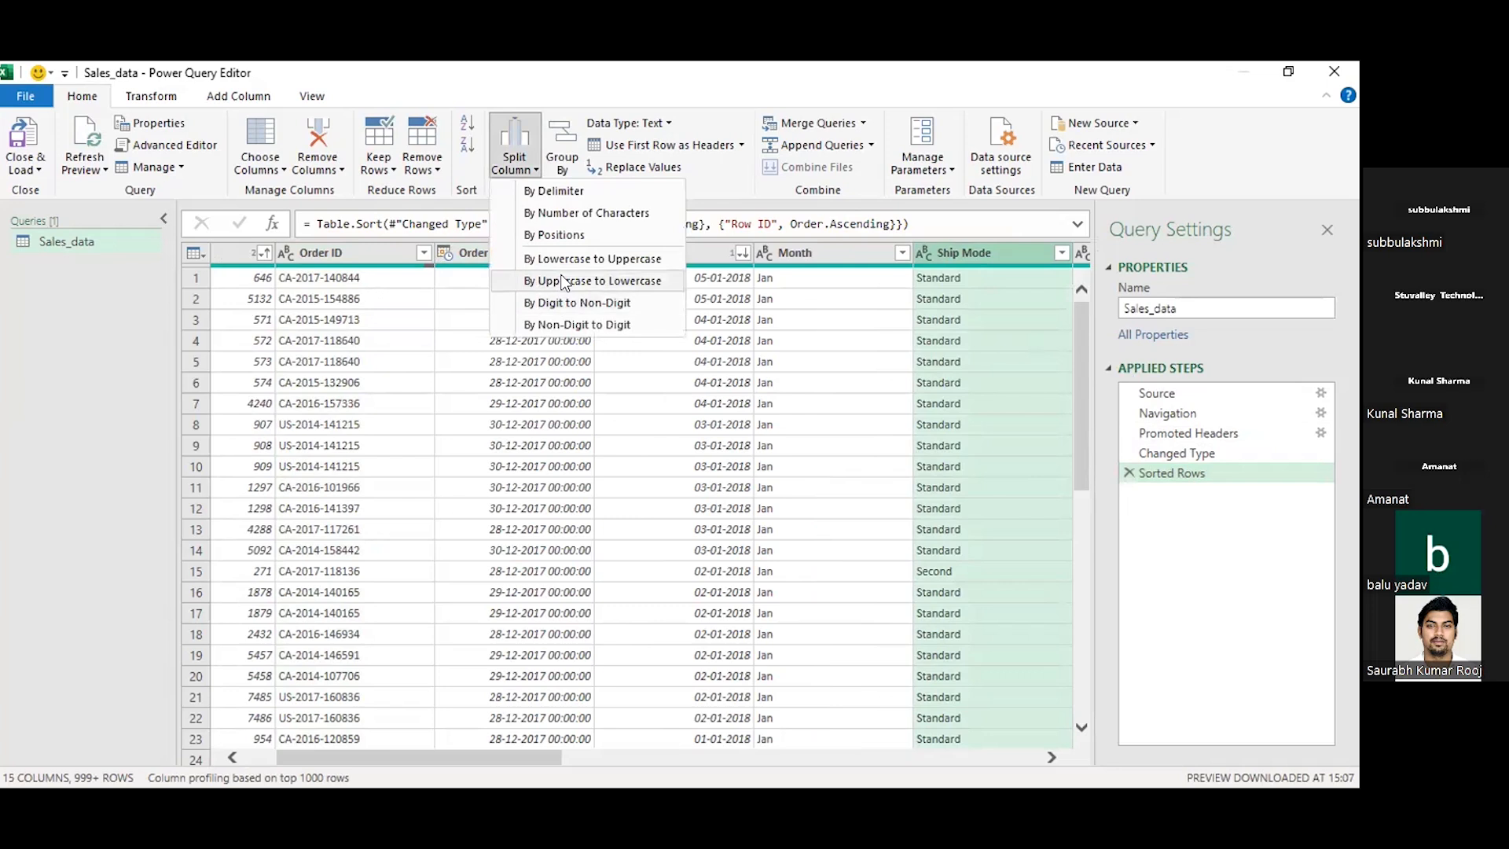
{"action": "left_click", "coordinate": [563, 281]}
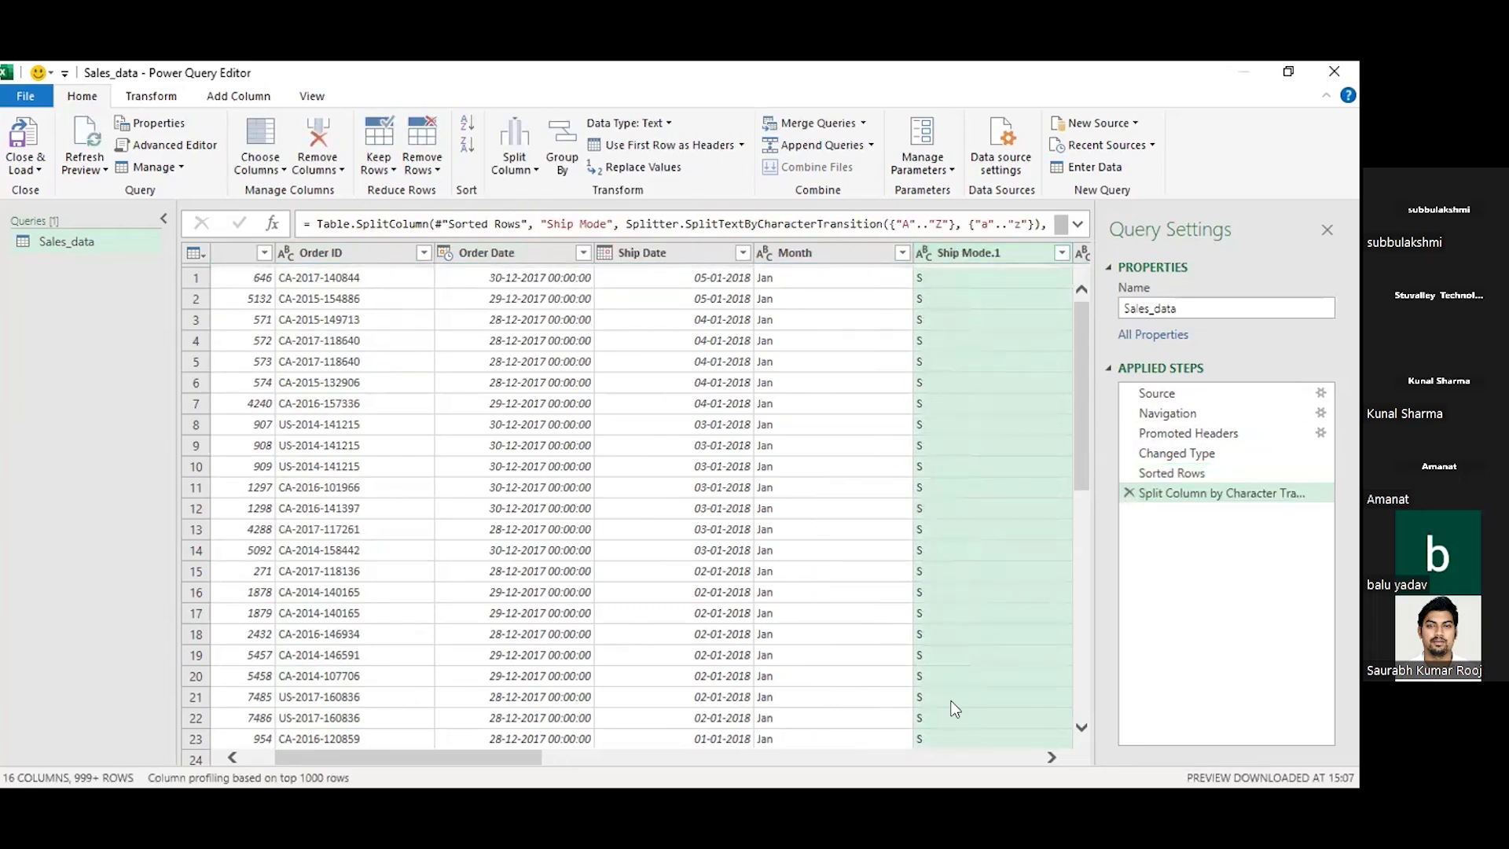
{"action": "left_click", "coordinate": [1045, 755]}
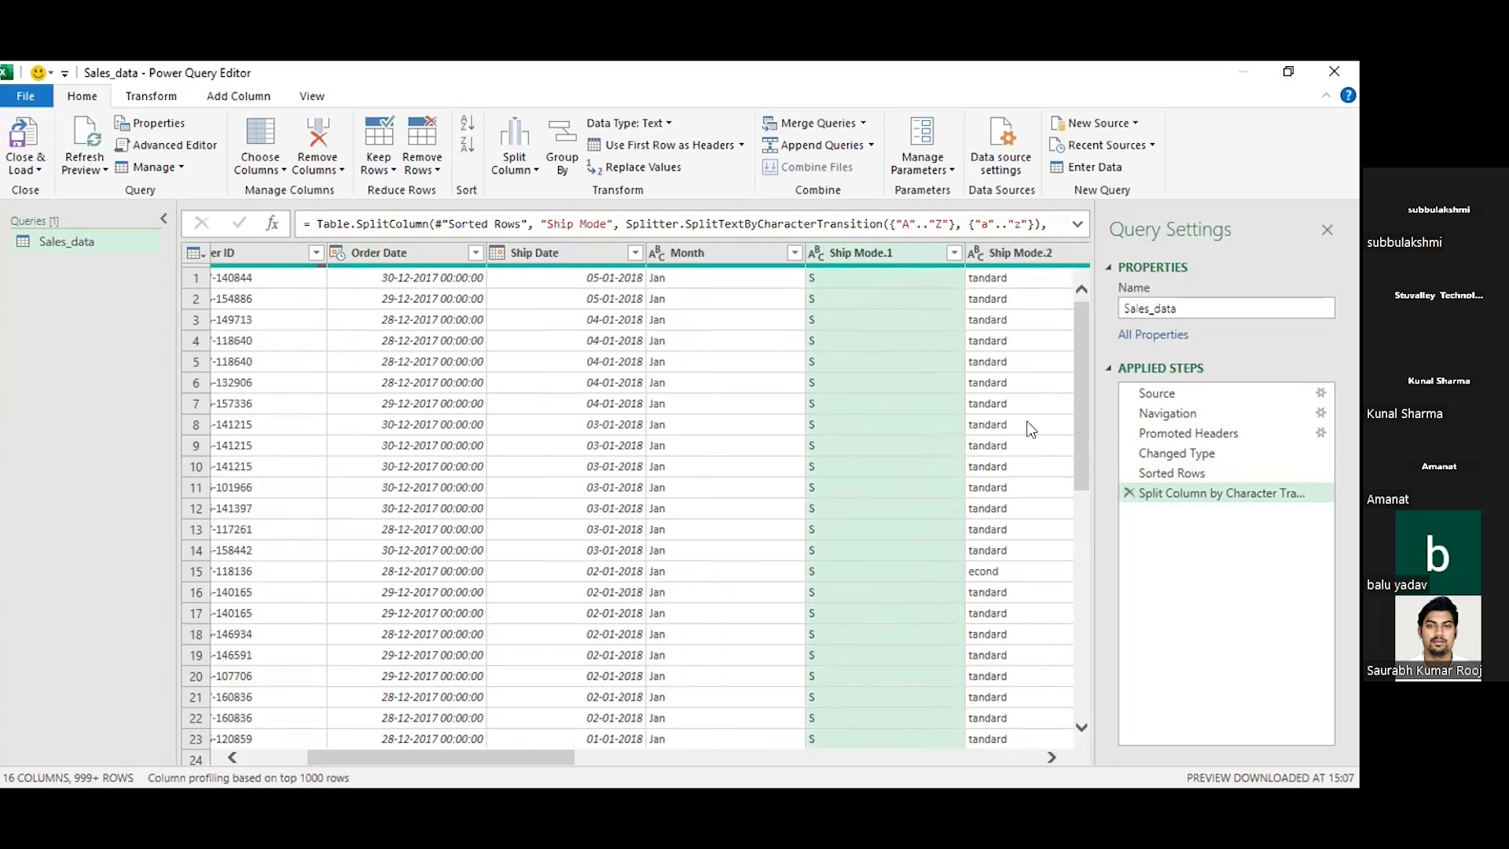
{"action": "left_click", "coordinate": [1128, 492]}
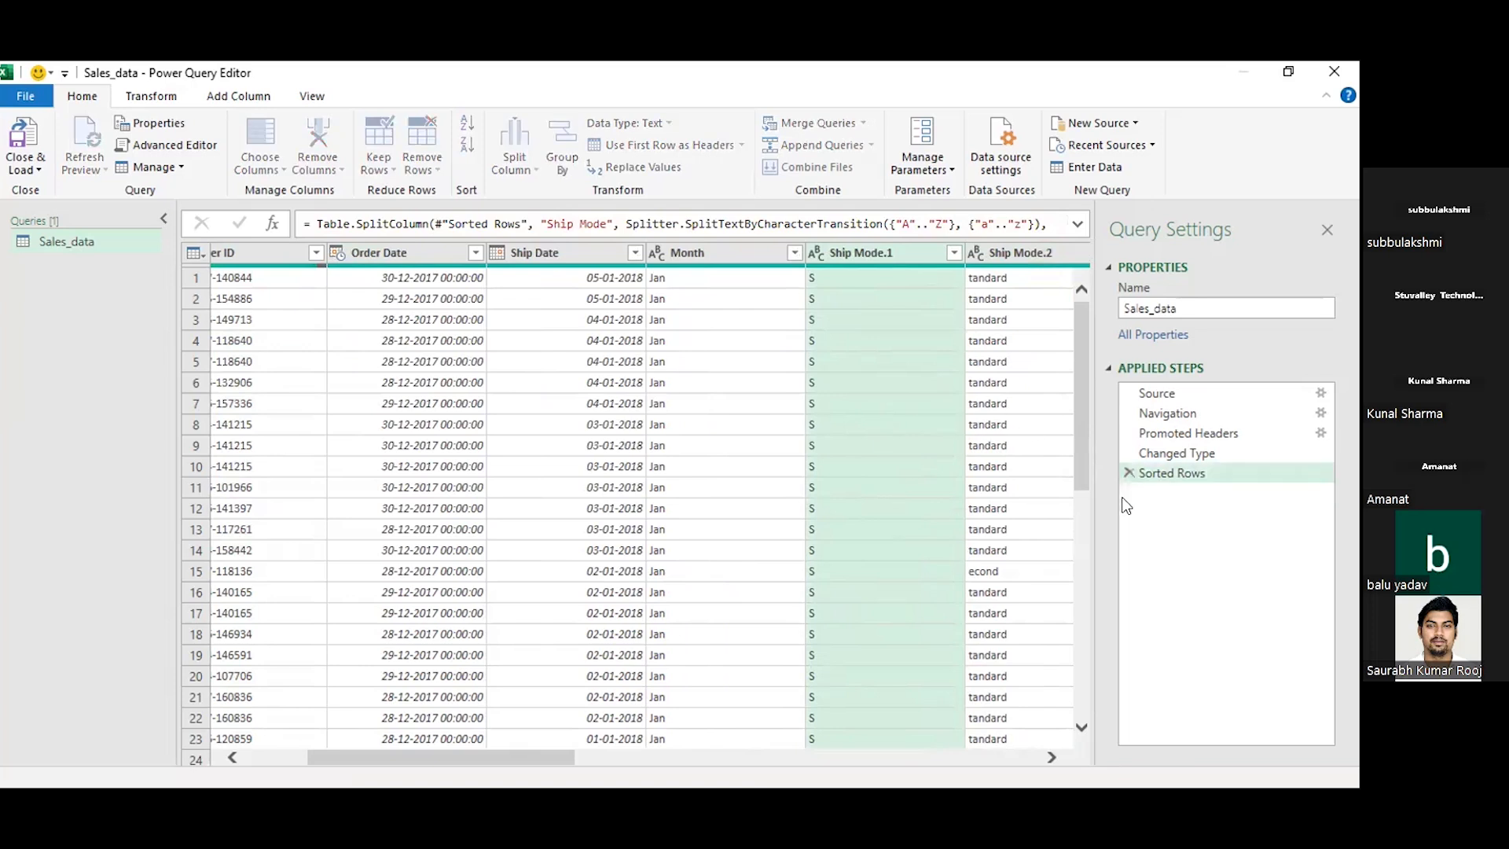
{"action": "left_click", "coordinate": [514, 161]}
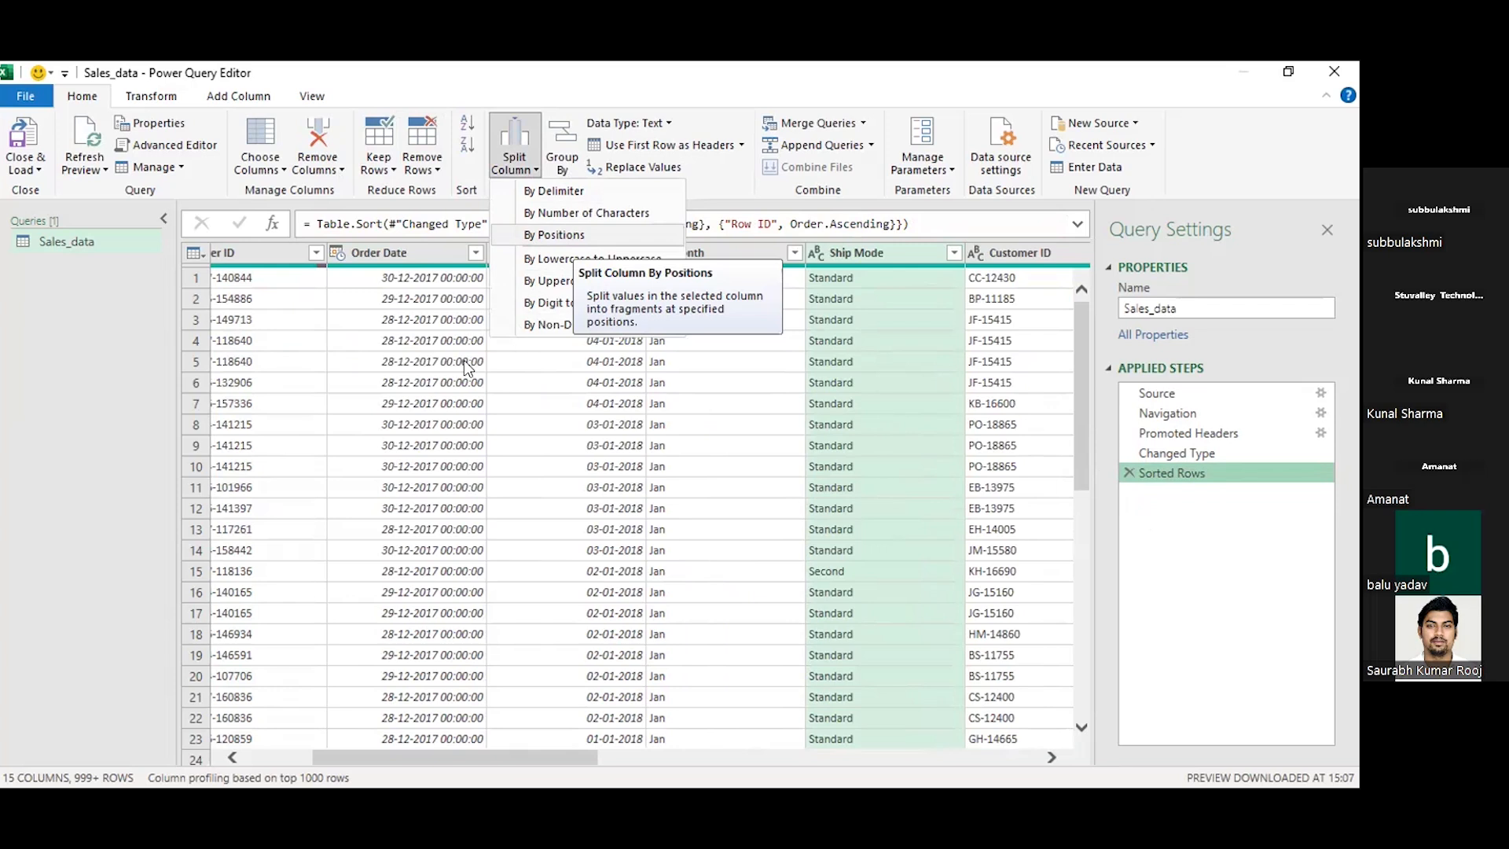
{"action": "left_click", "coordinate": [500, 171]}
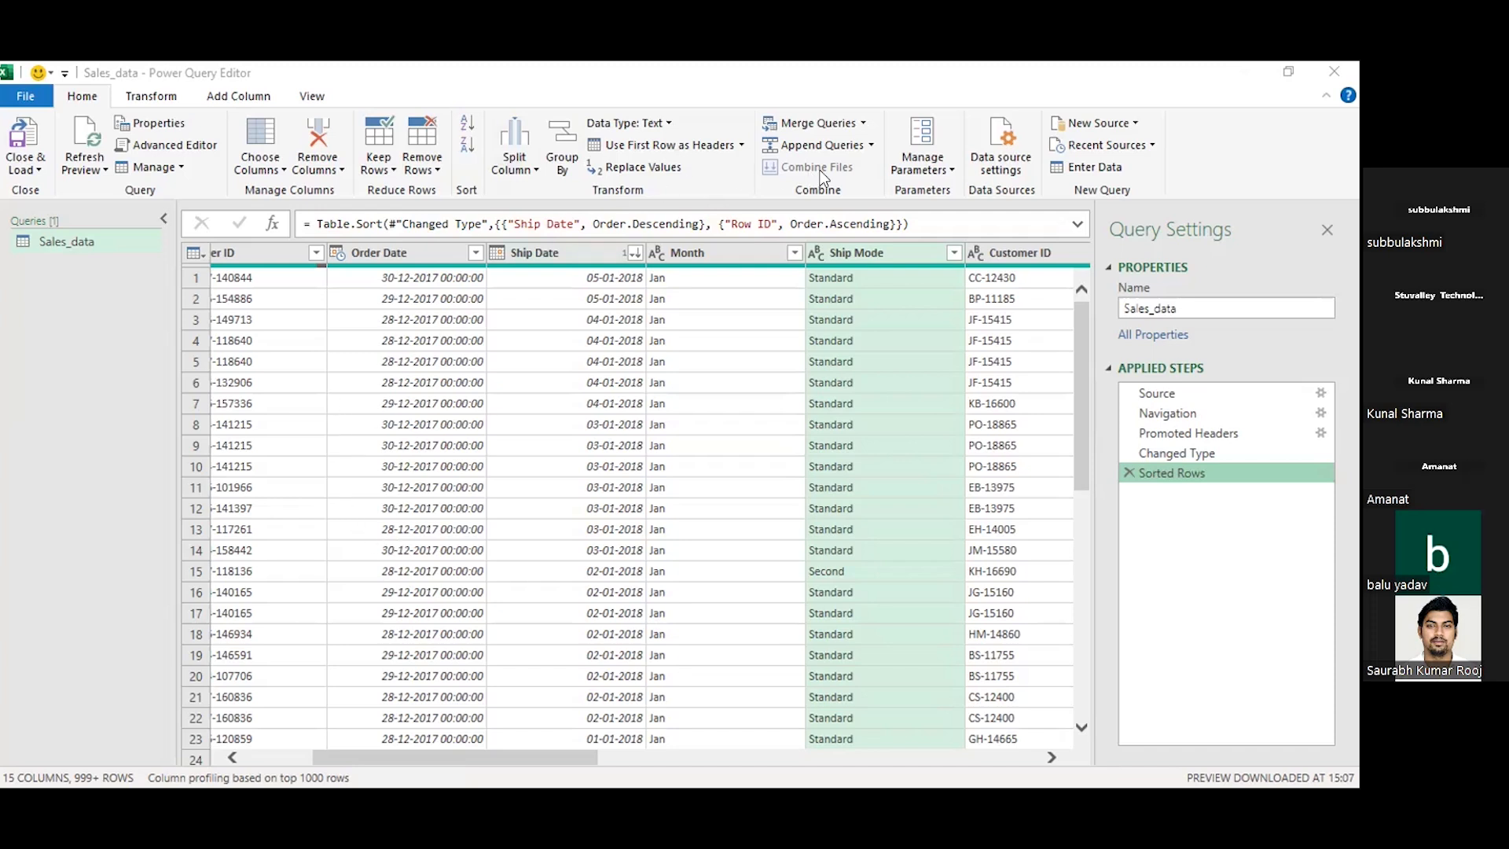
- Try extracting the text length of the Ship Mode column, delete the Calculated Text Length step, and review the other extraction options
{"action": "left_click", "coordinate": [162, 97]}
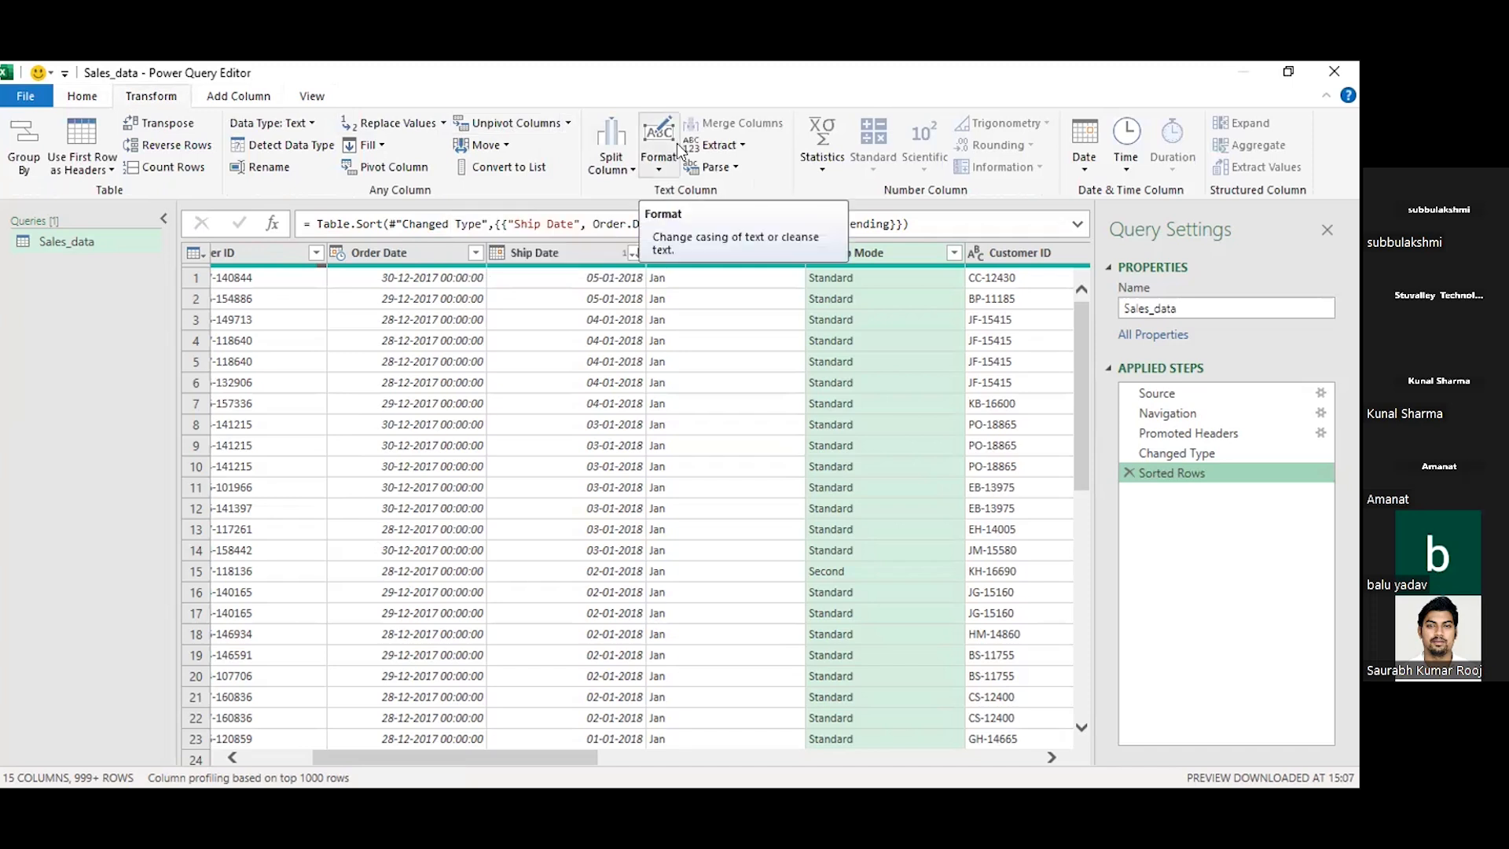
{"action": "left_click", "coordinate": [718, 147]}
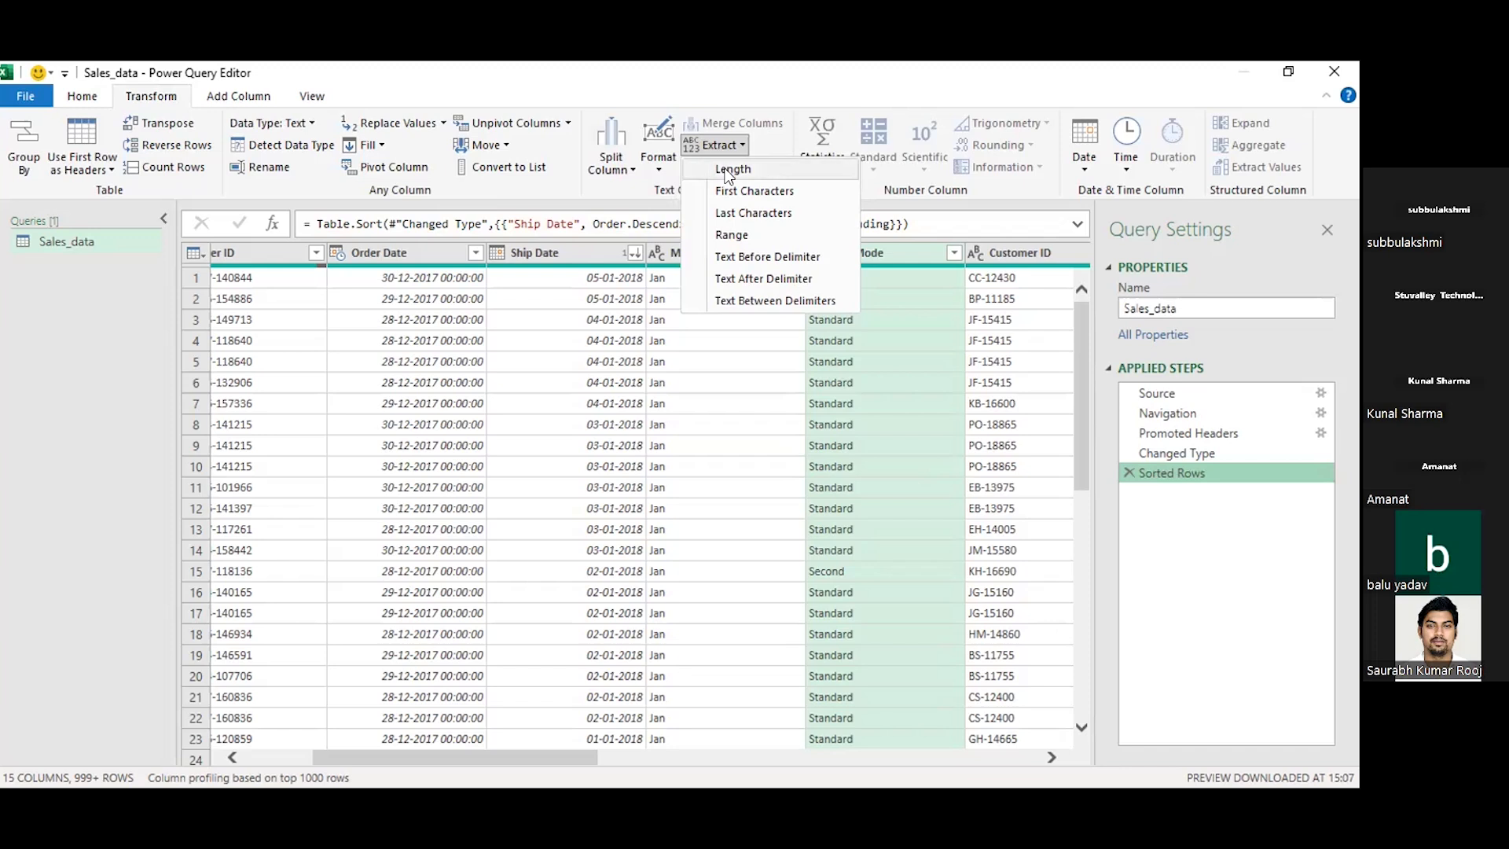
{"action": "left_click", "coordinate": [729, 172]}
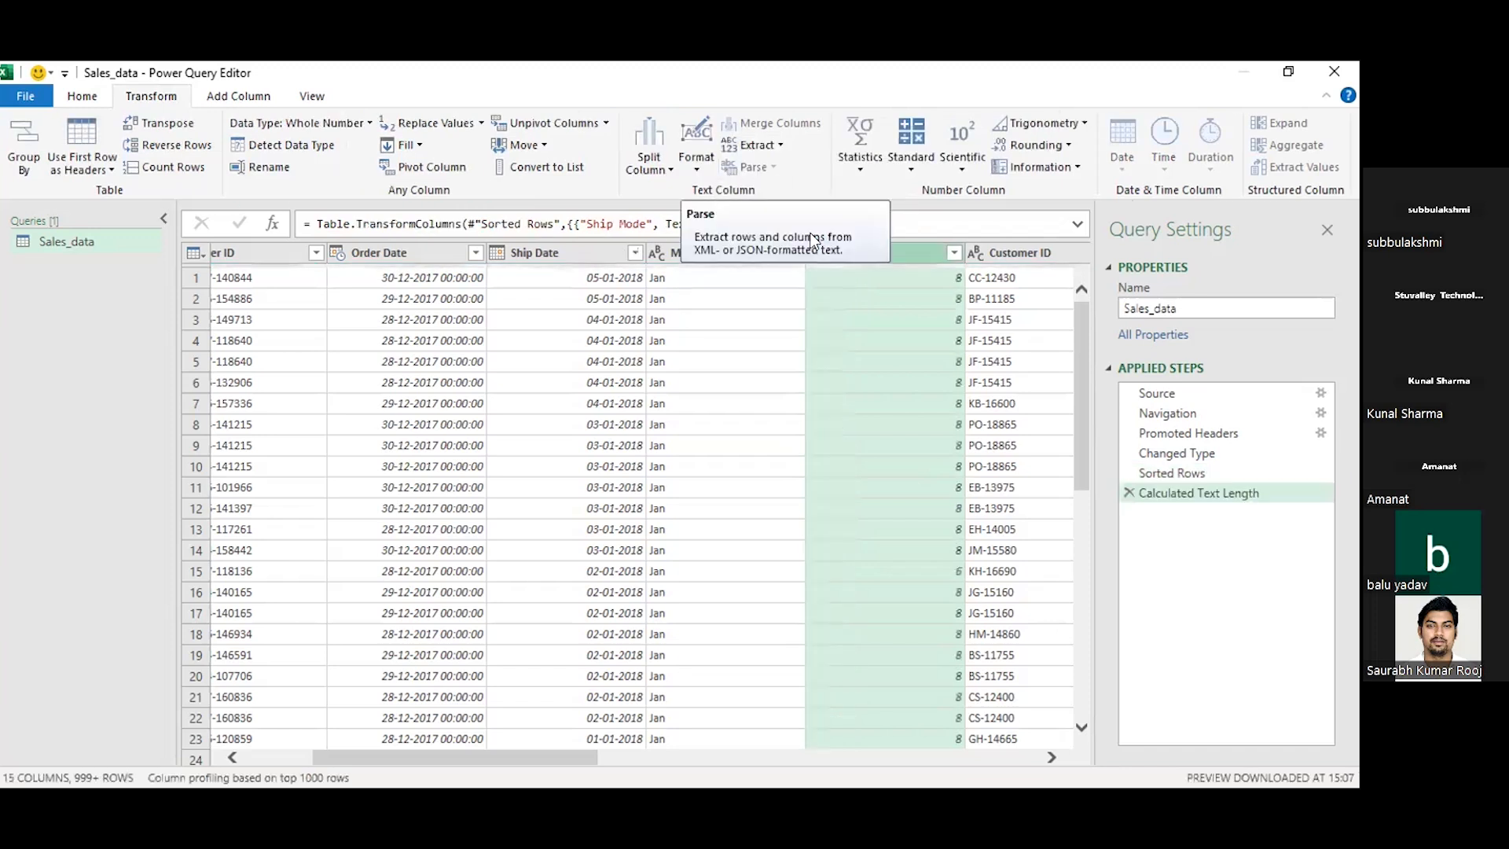
{"action": "left_click", "coordinate": [1129, 493]}
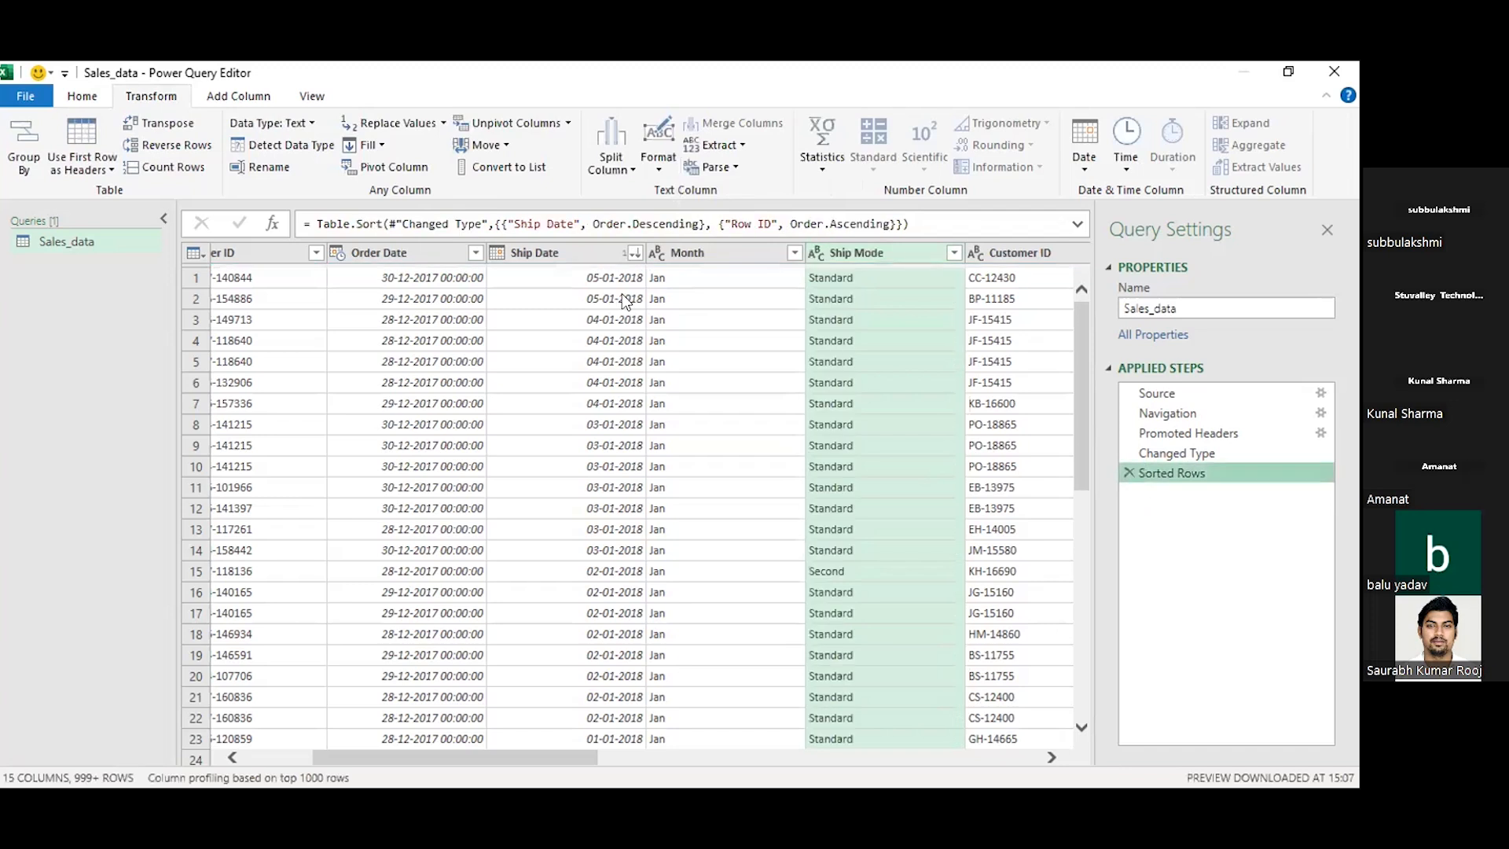
{"action": "left_click", "coordinate": [736, 145]}
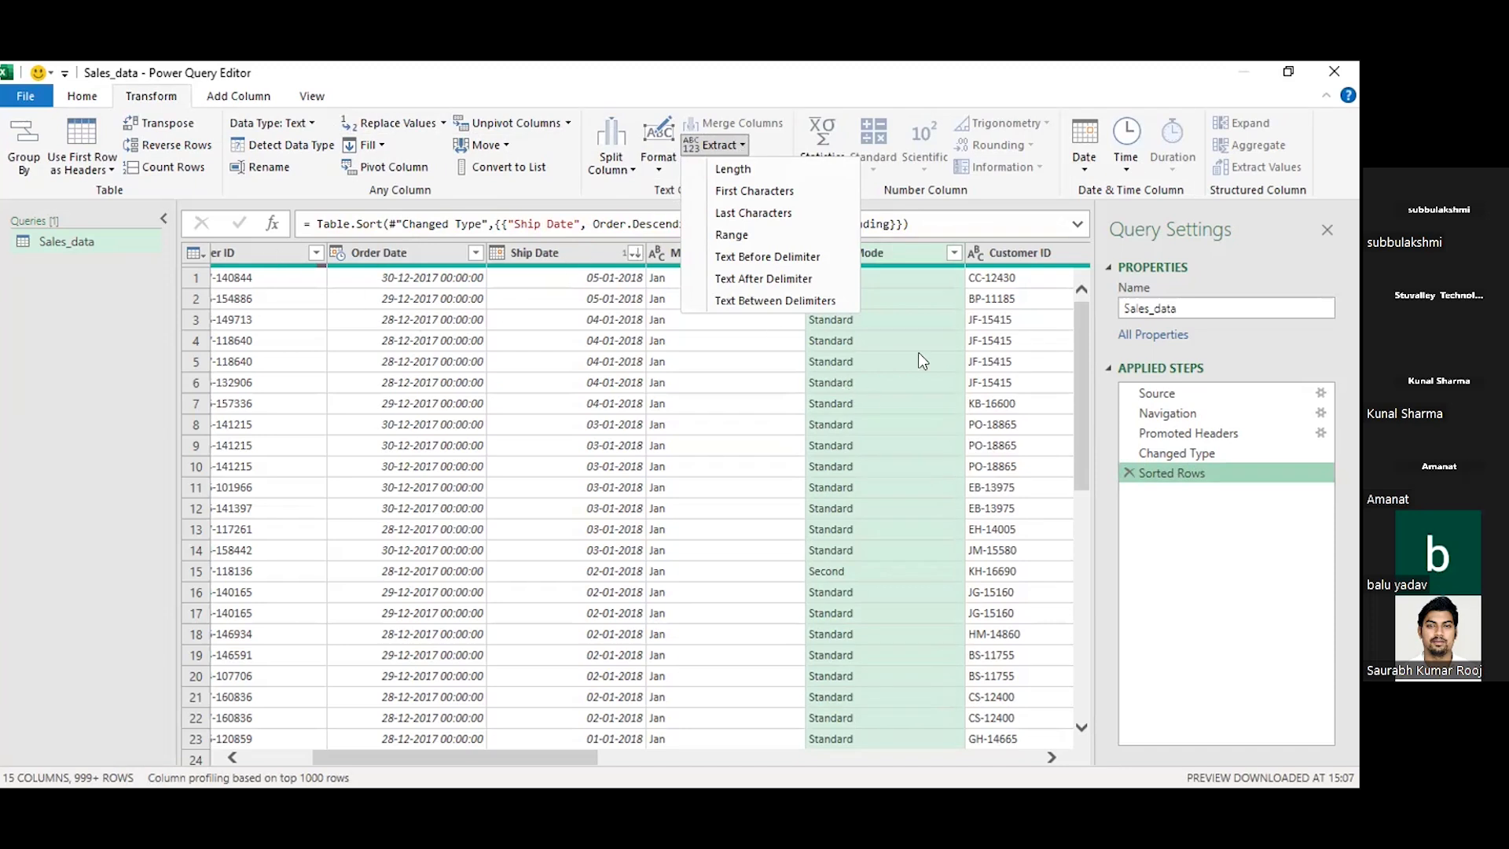
{"action": "left_click", "coordinate": [903, 256]}
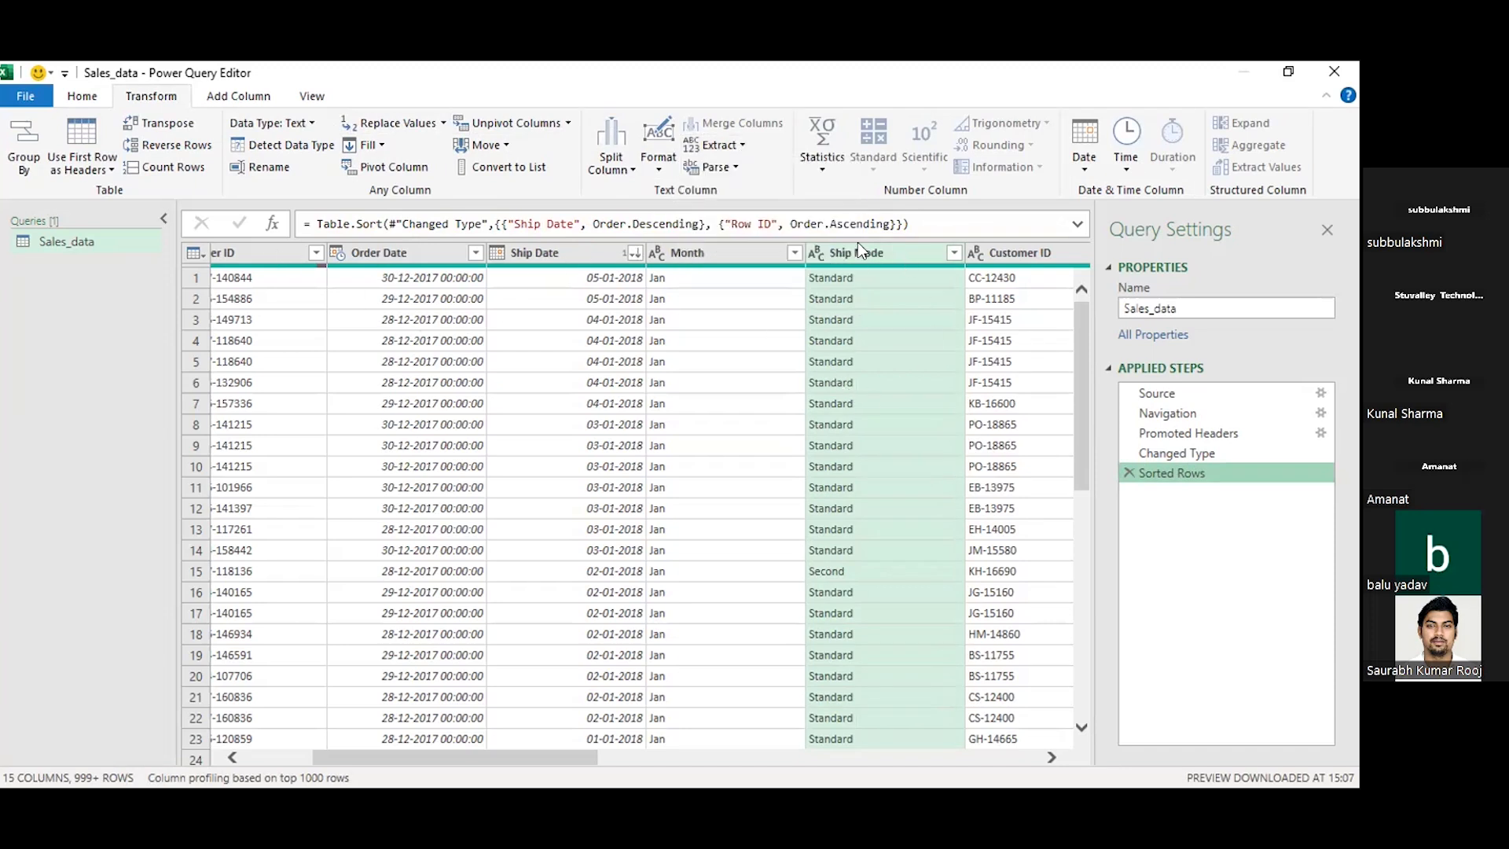
- Try extracting the Ship Mode text lengths again, check the values further down the rows, and delete the extraction step
{"action": "left_click", "coordinate": [718, 146]}
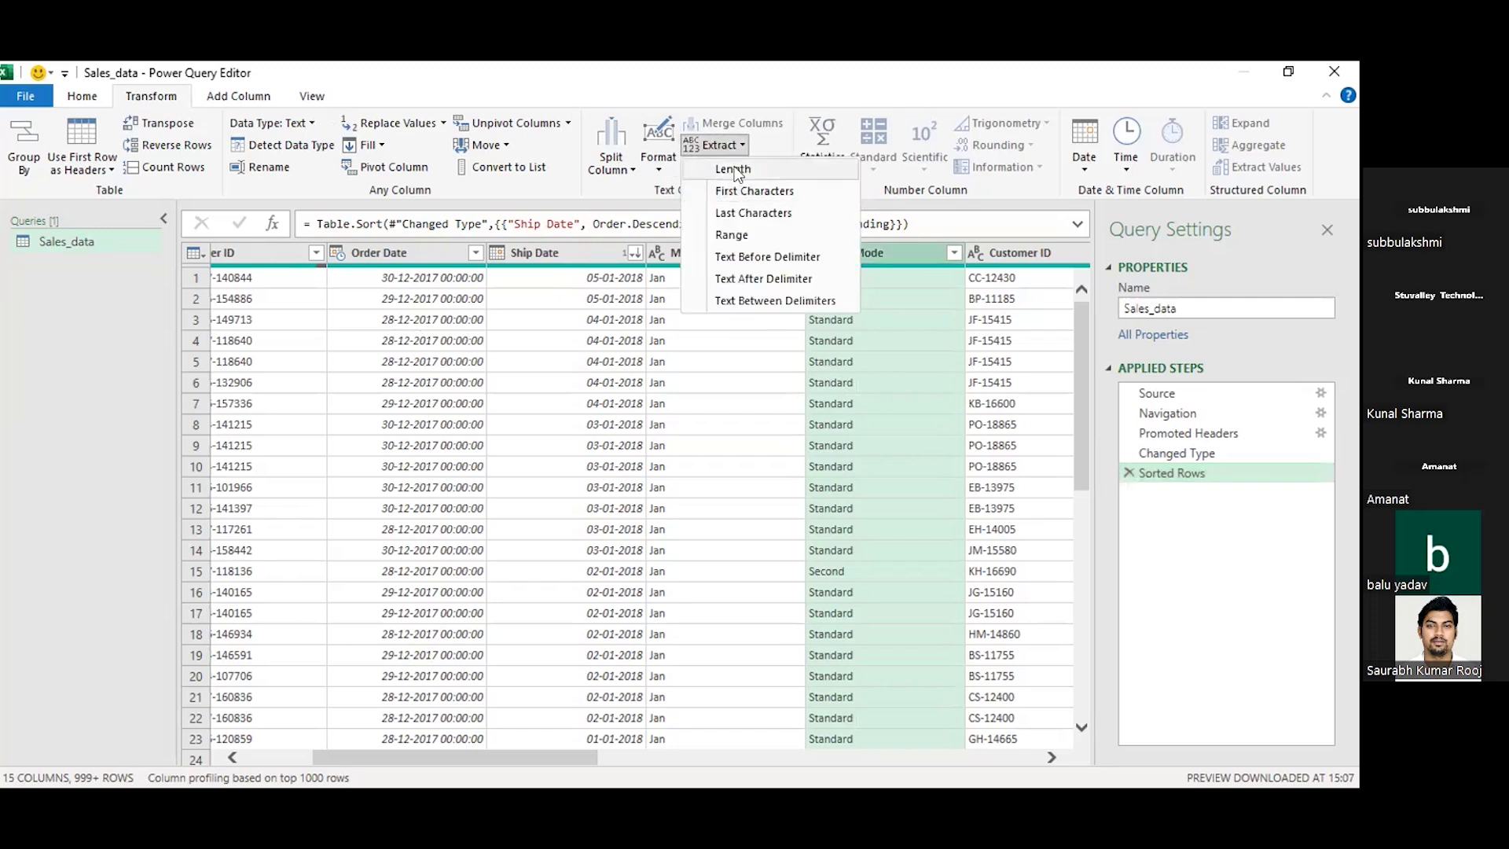
{"action": "left_click", "coordinate": [735, 169]}
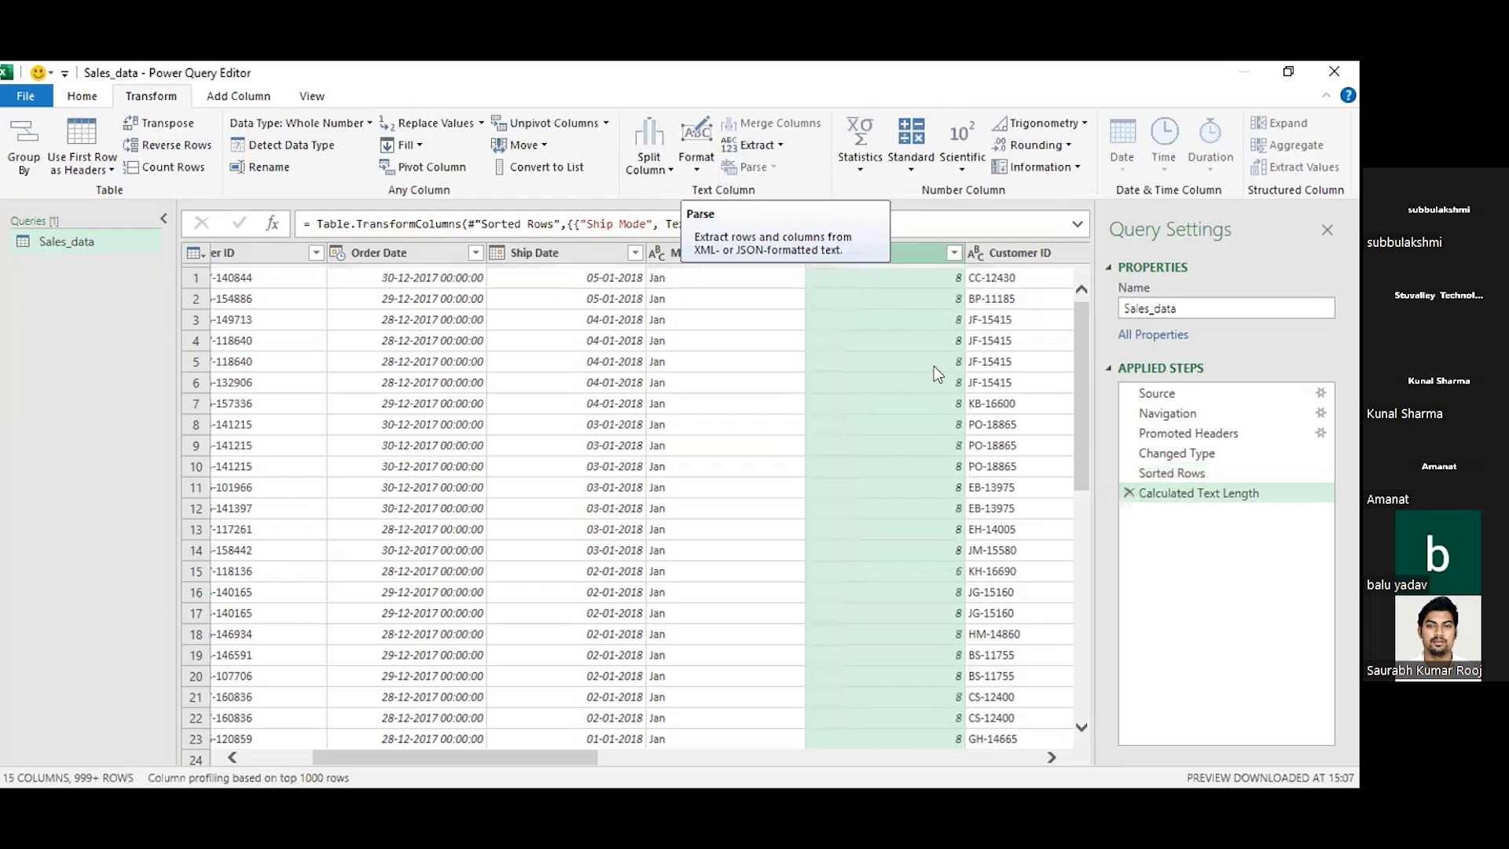
{"action": "scroll", "coordinate": [916, 668], "scroll_direction": "down", "scroll_amount": 7}
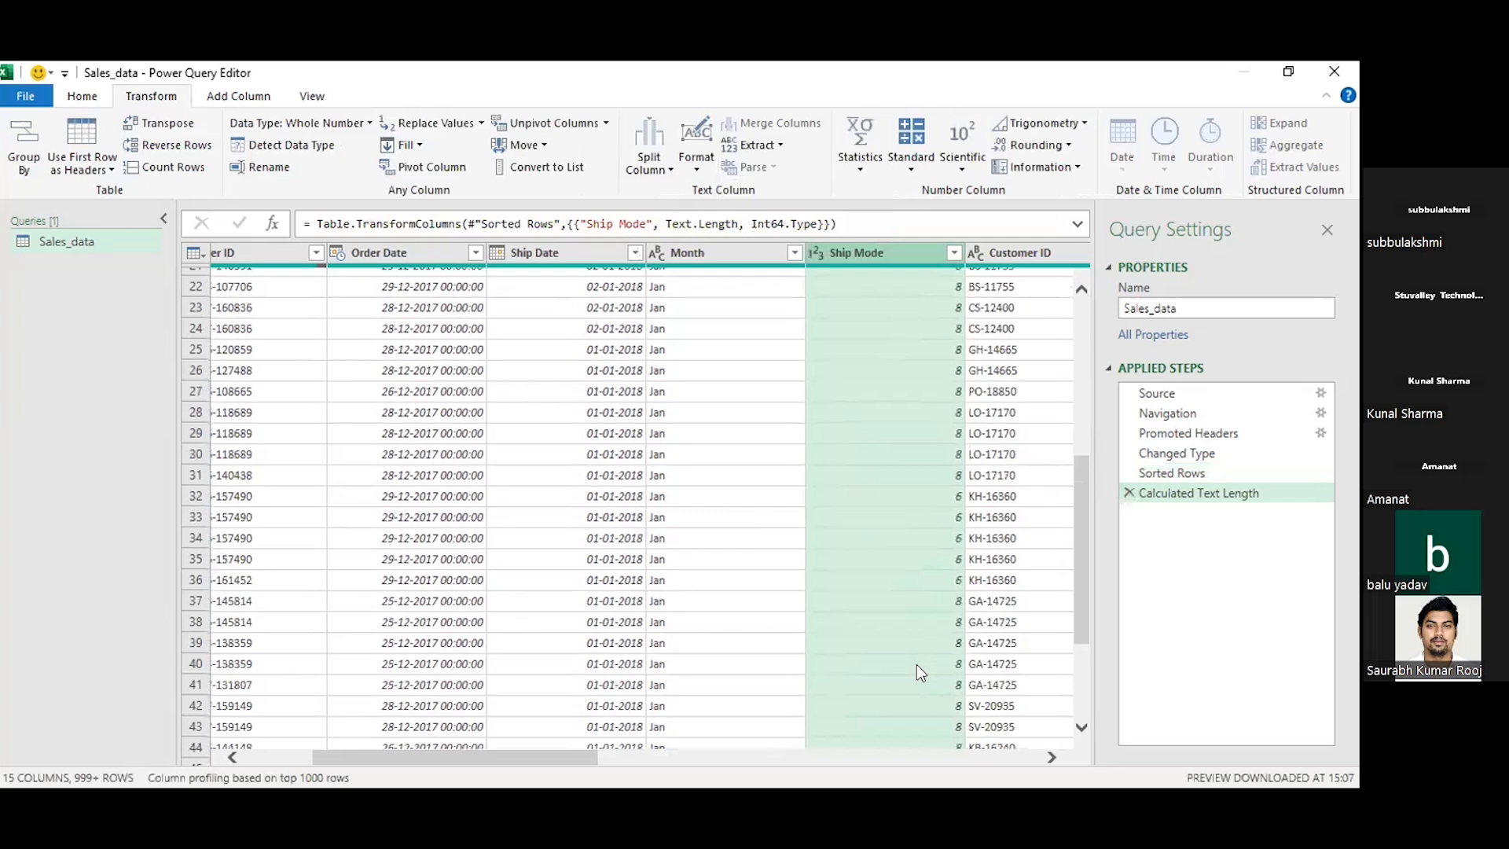
{"action": "scroll", "coordinate": [916, 665], "scroll_direction": "up", "scroll_amount": 7}
{"action": "left_click", "coordinate": [752, 145]}
{"action": "left_click", "coordinate": [1125, 481]}
{"action": "left_click", "coordinate": [1128, 492]}
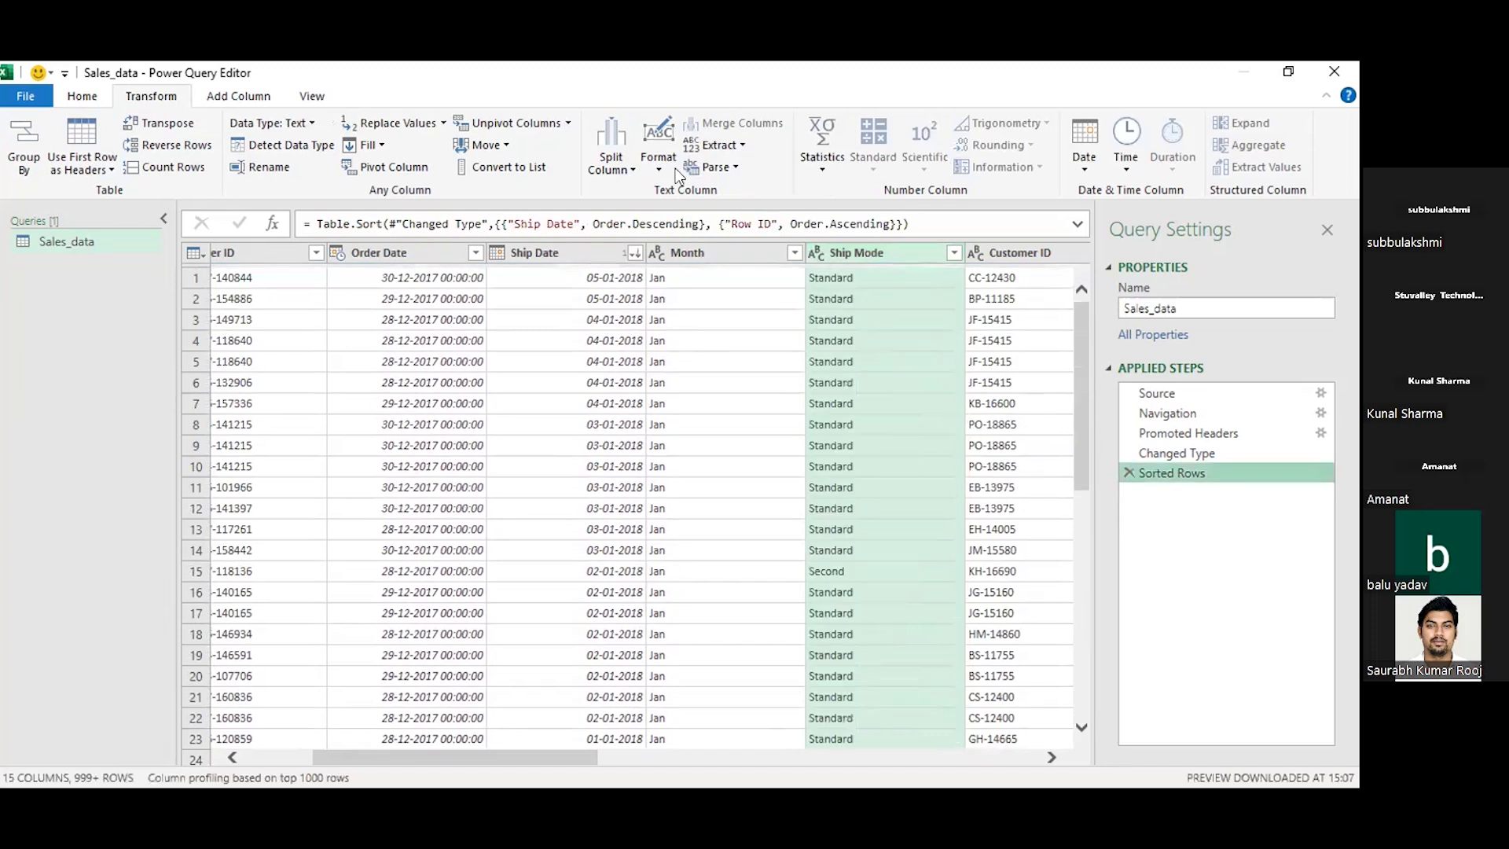
{"action": "left_click", "coordinate": [721, 145]}
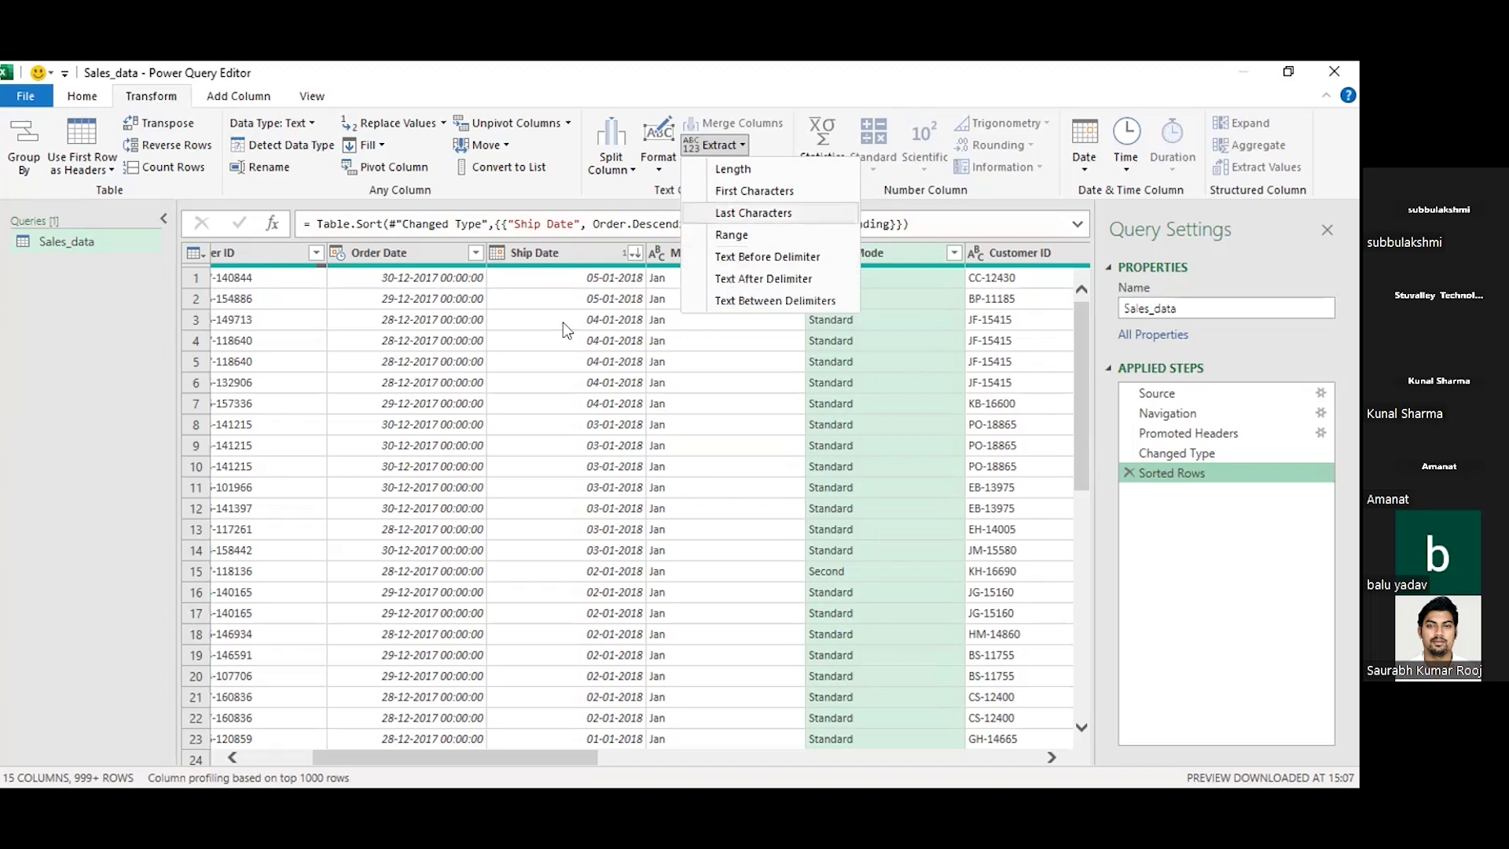
{"action": "key", "text": "Return"}
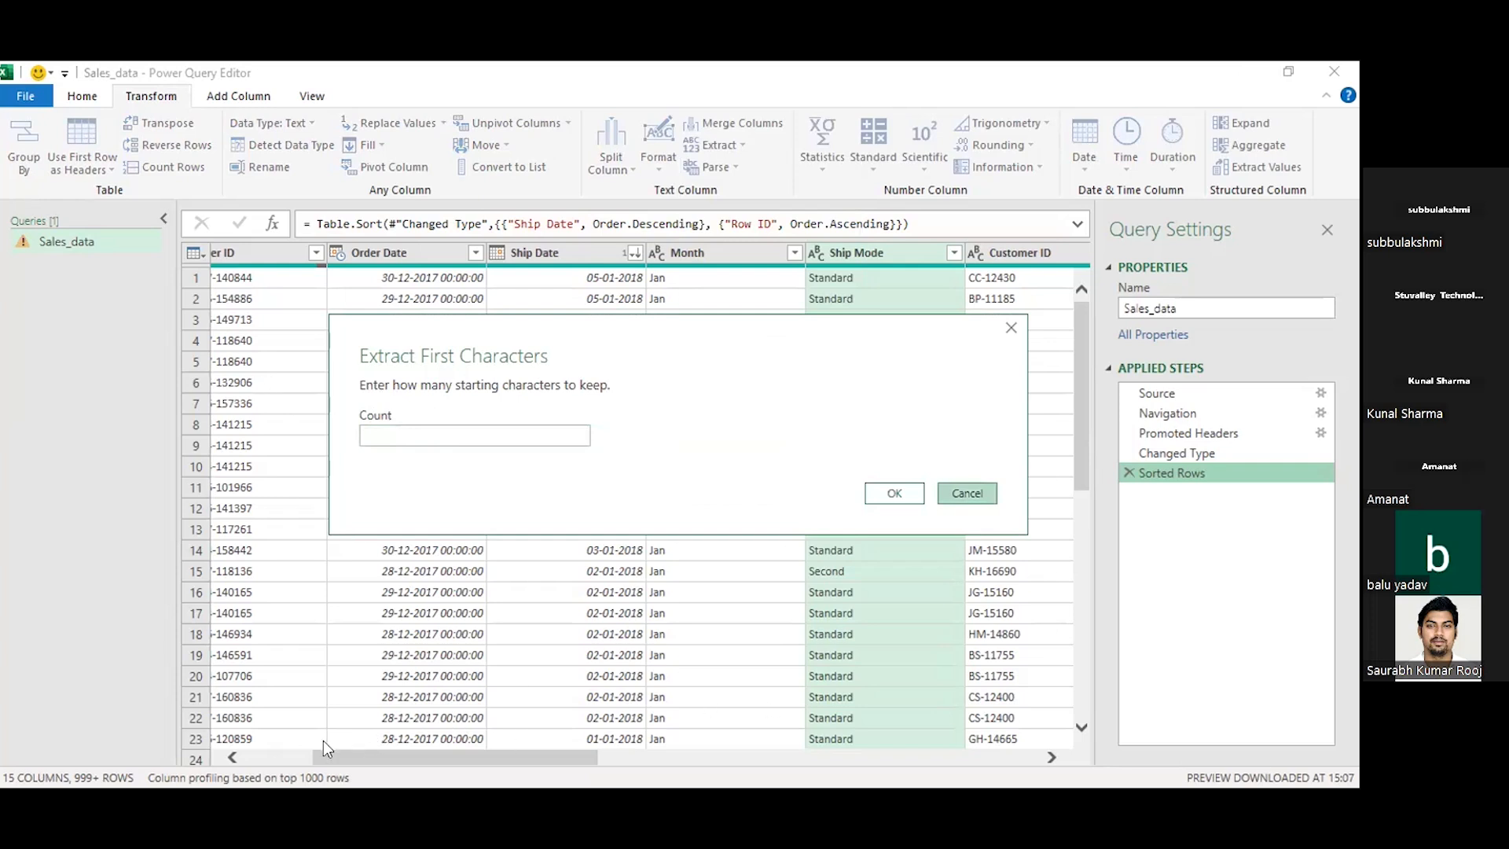
{"action": "key", "text": "Escape"}
- Try extracting the first 2 characters of the Order ID column, check the rows, and delete the extraction step
{"action": "left_click", "coordinate": [273, 750]}
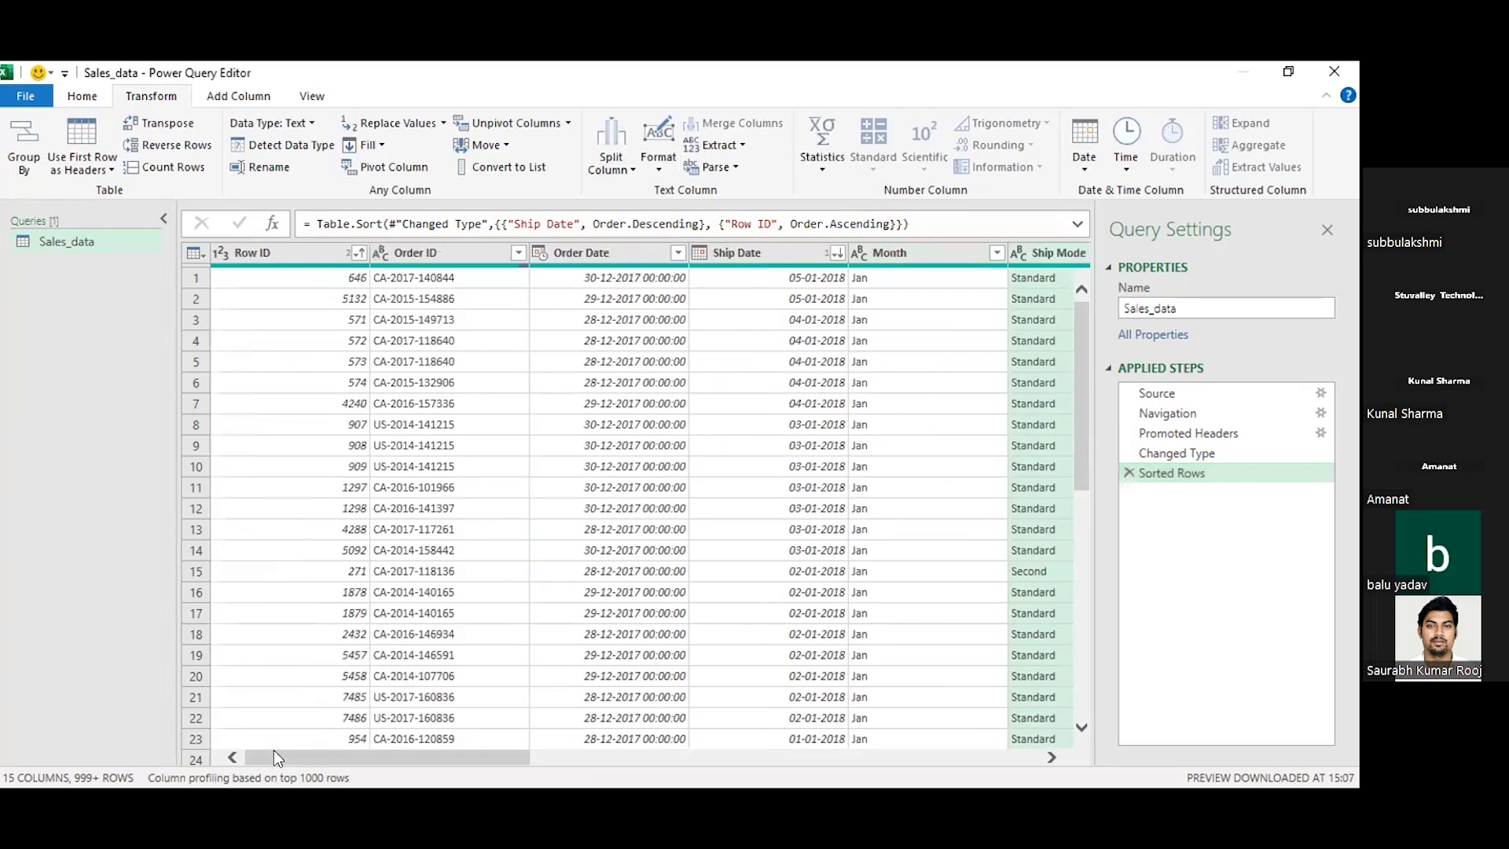
{"action": "left_click", "coordinate": [430, 253]}
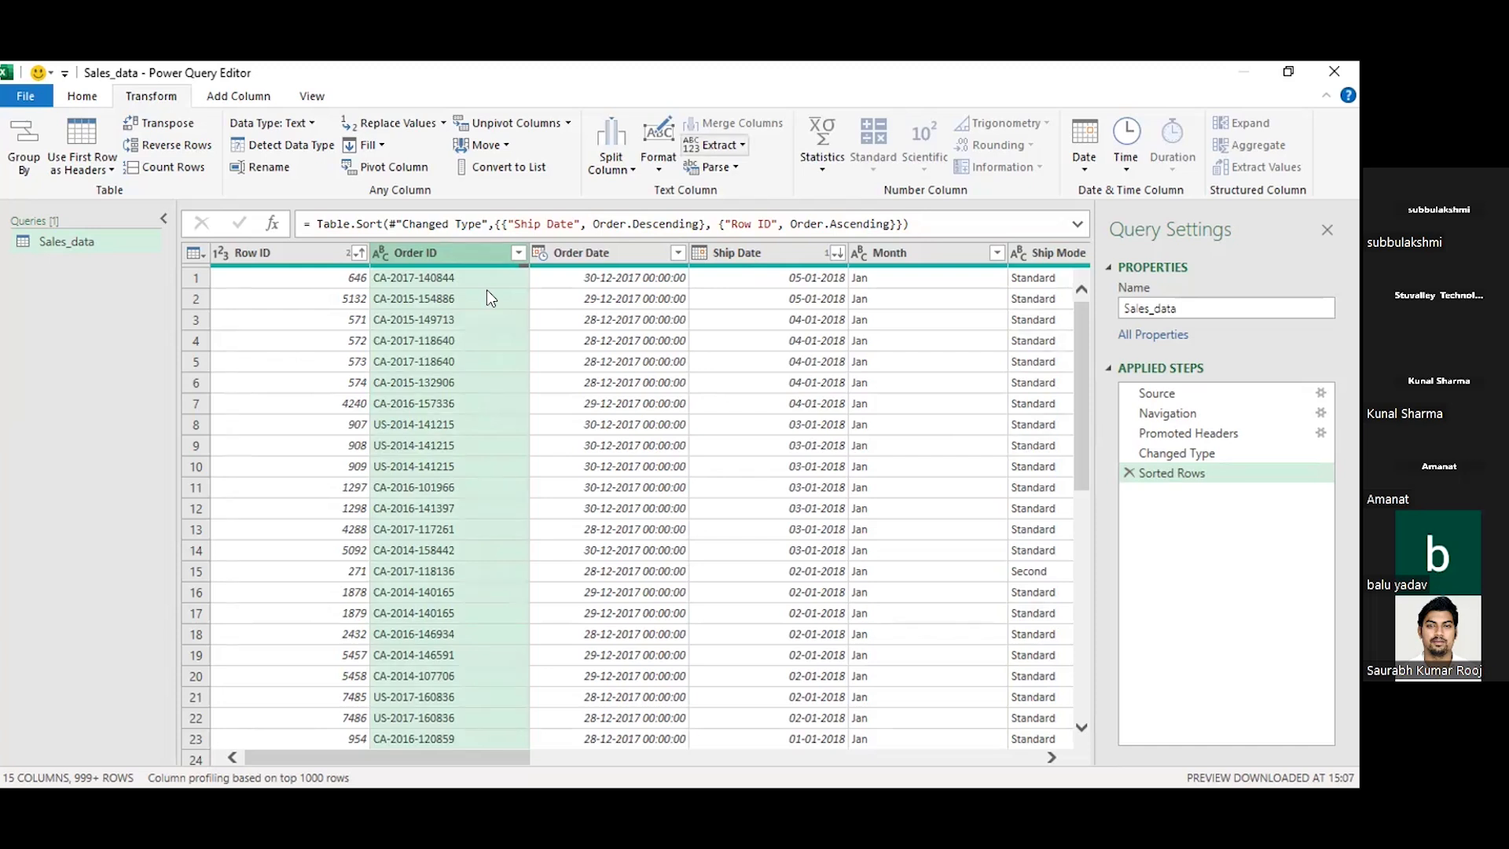
{"action": "left_click", "coordinate": [715, 145]}
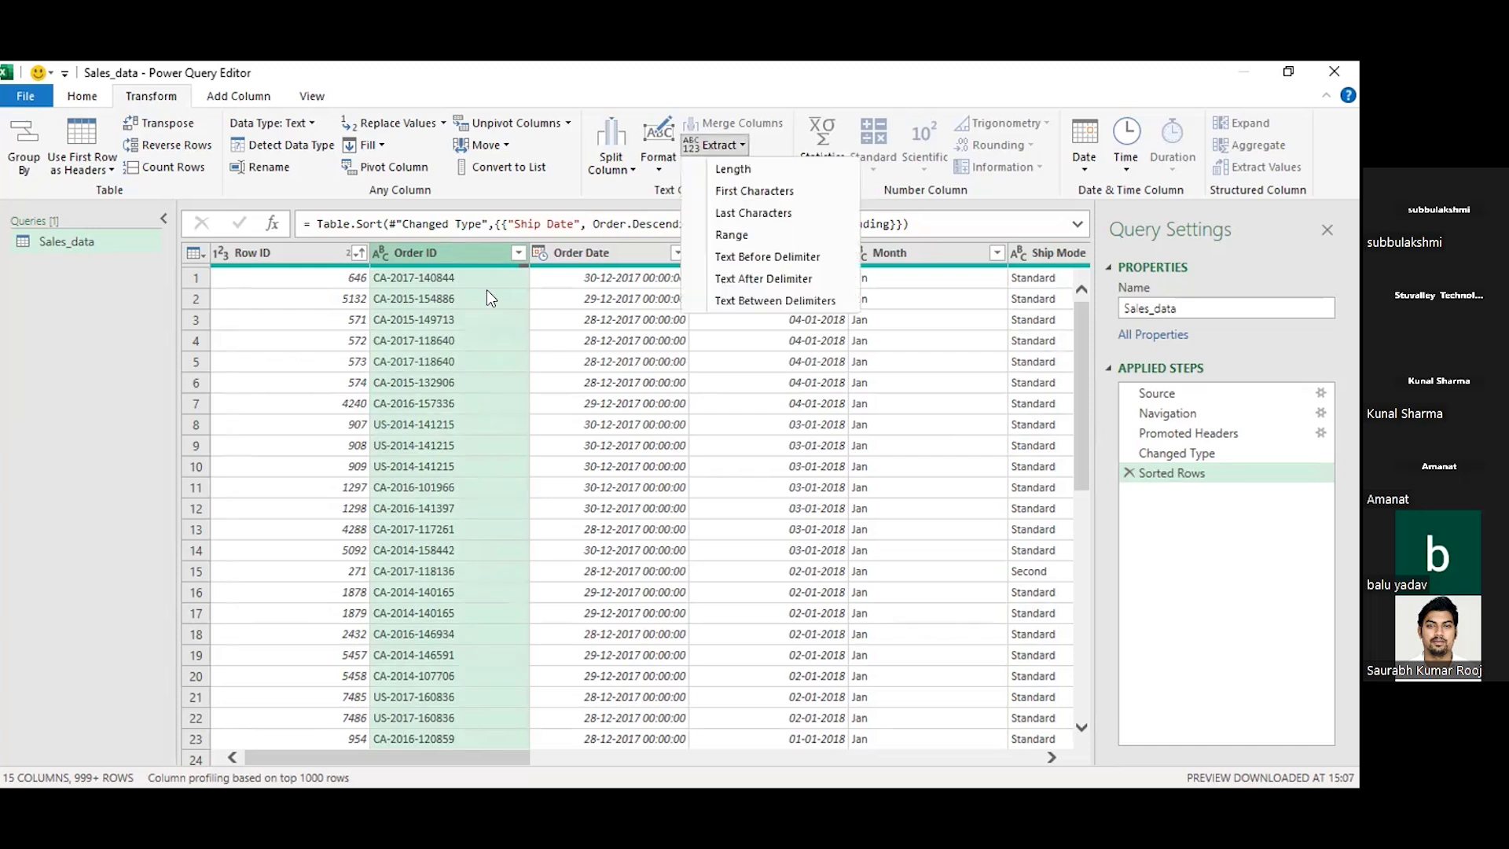
{"action": "left_click", "coordinate": [754, 191]}
{"action": "left_click", "coordinate": [881, 495]}
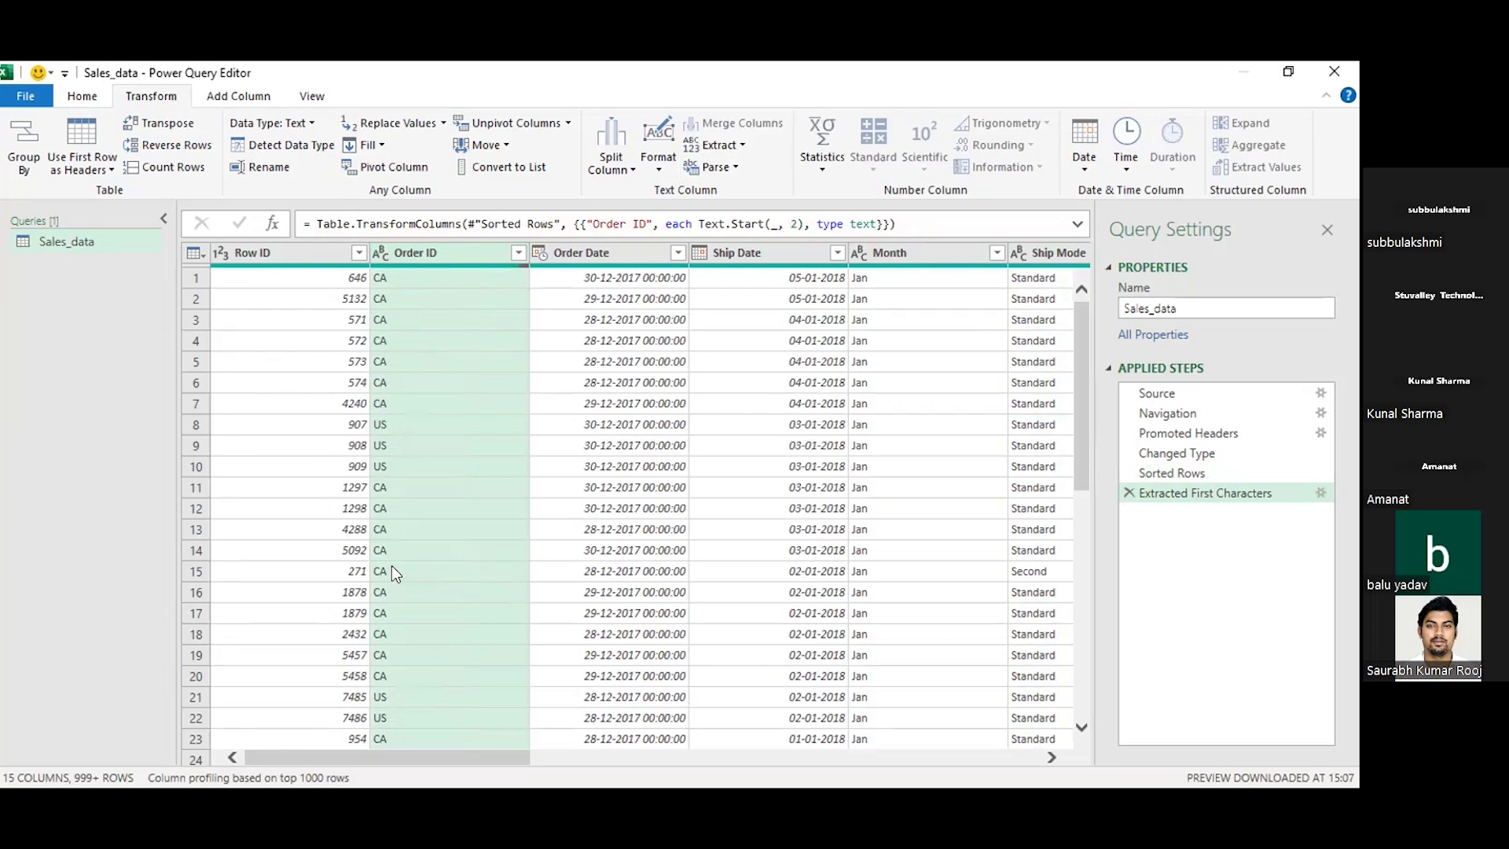
{"action": "scroll", "coordinate": [390, 680], "scroll_direction": "down", "scroll_amount": 7}
{"action": "scroll", "coordinate": [390, 680], "scroll_direction": "up", "scroll_amount": 7}
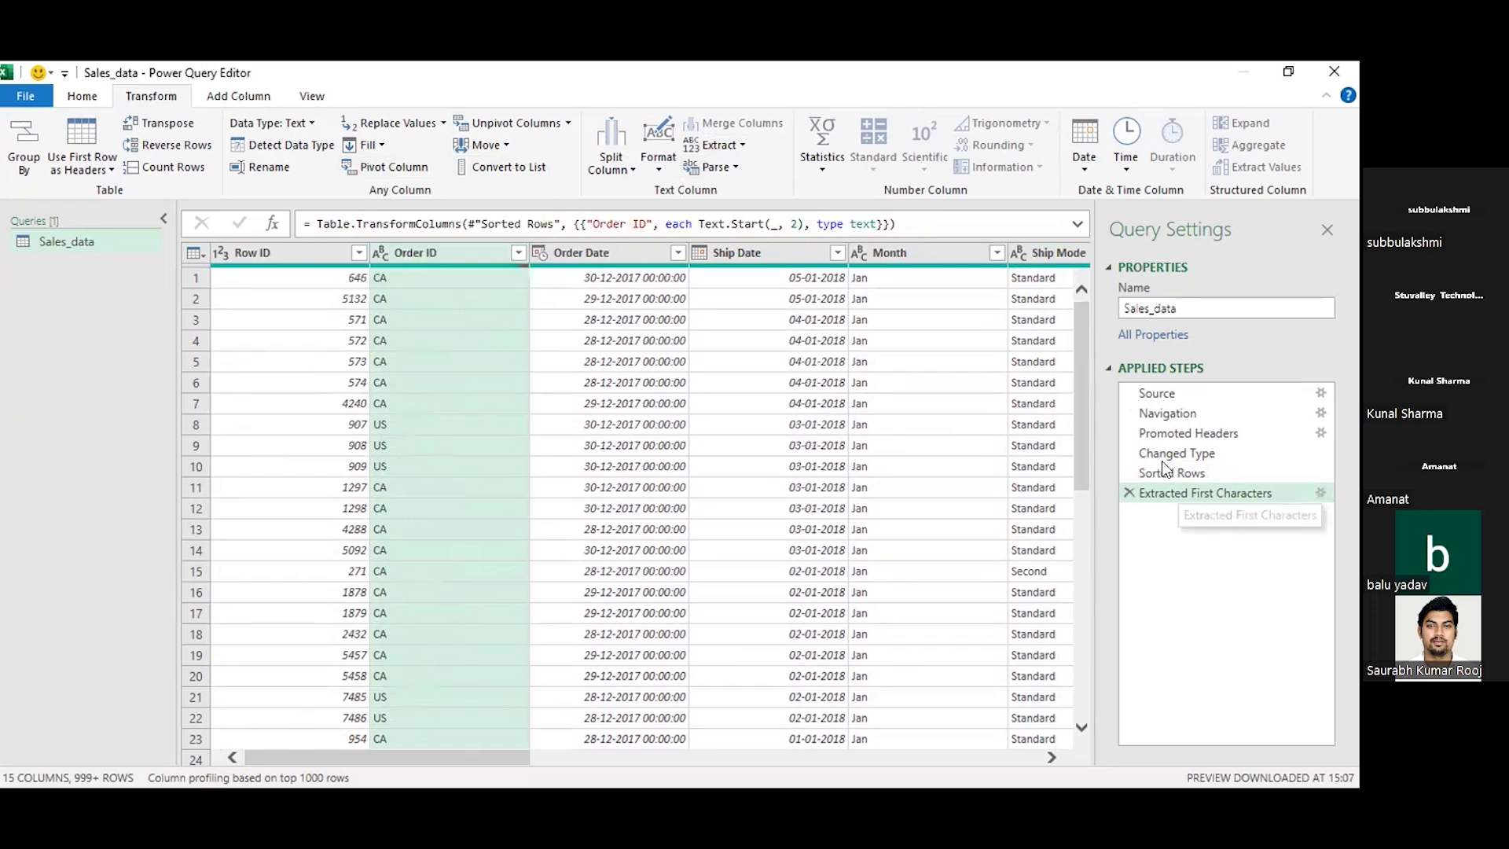
{"action": "left_click", "coordinate": [1129, 493]}
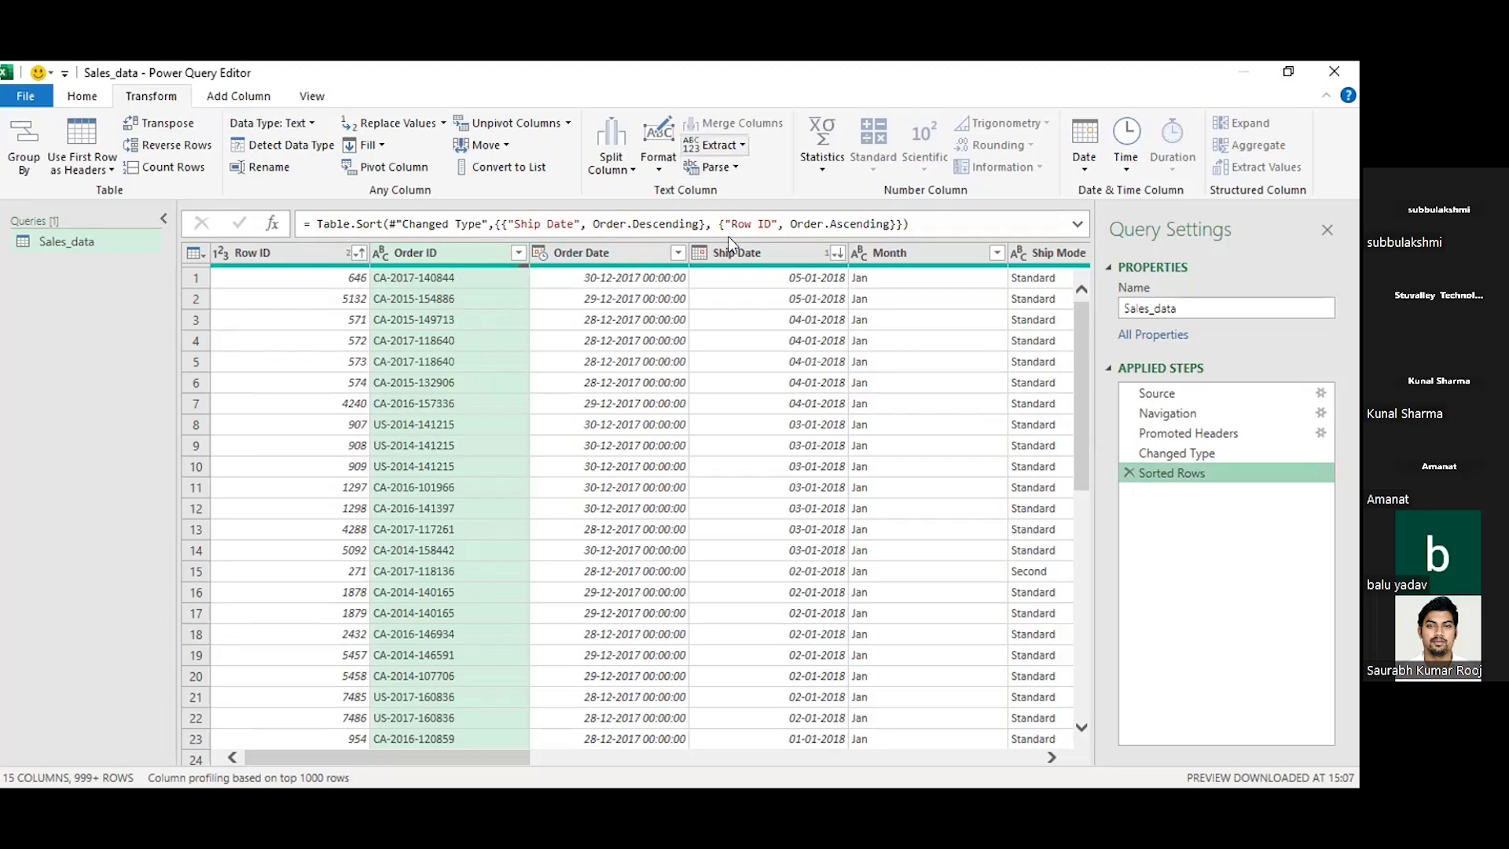
- Try extracting the Order ID text before the "-" delimiter, skipping 1 delimiter from the start, check the rows, and delete the extraction step
{"action": "left_click", "coordinate": [715, 145]}
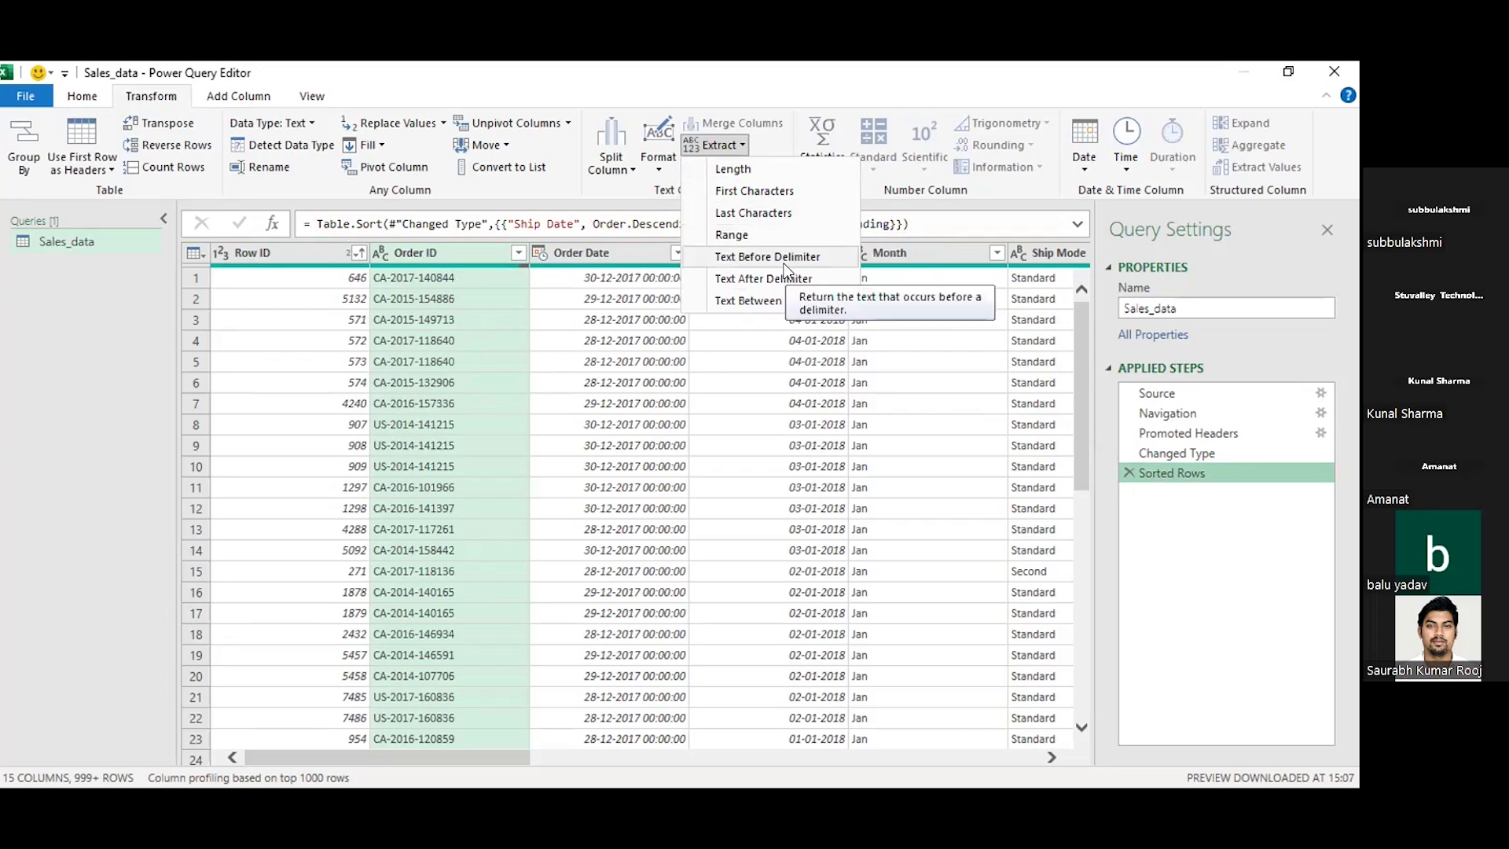
{"action": "left_click", "coordinate": [767, 257]}
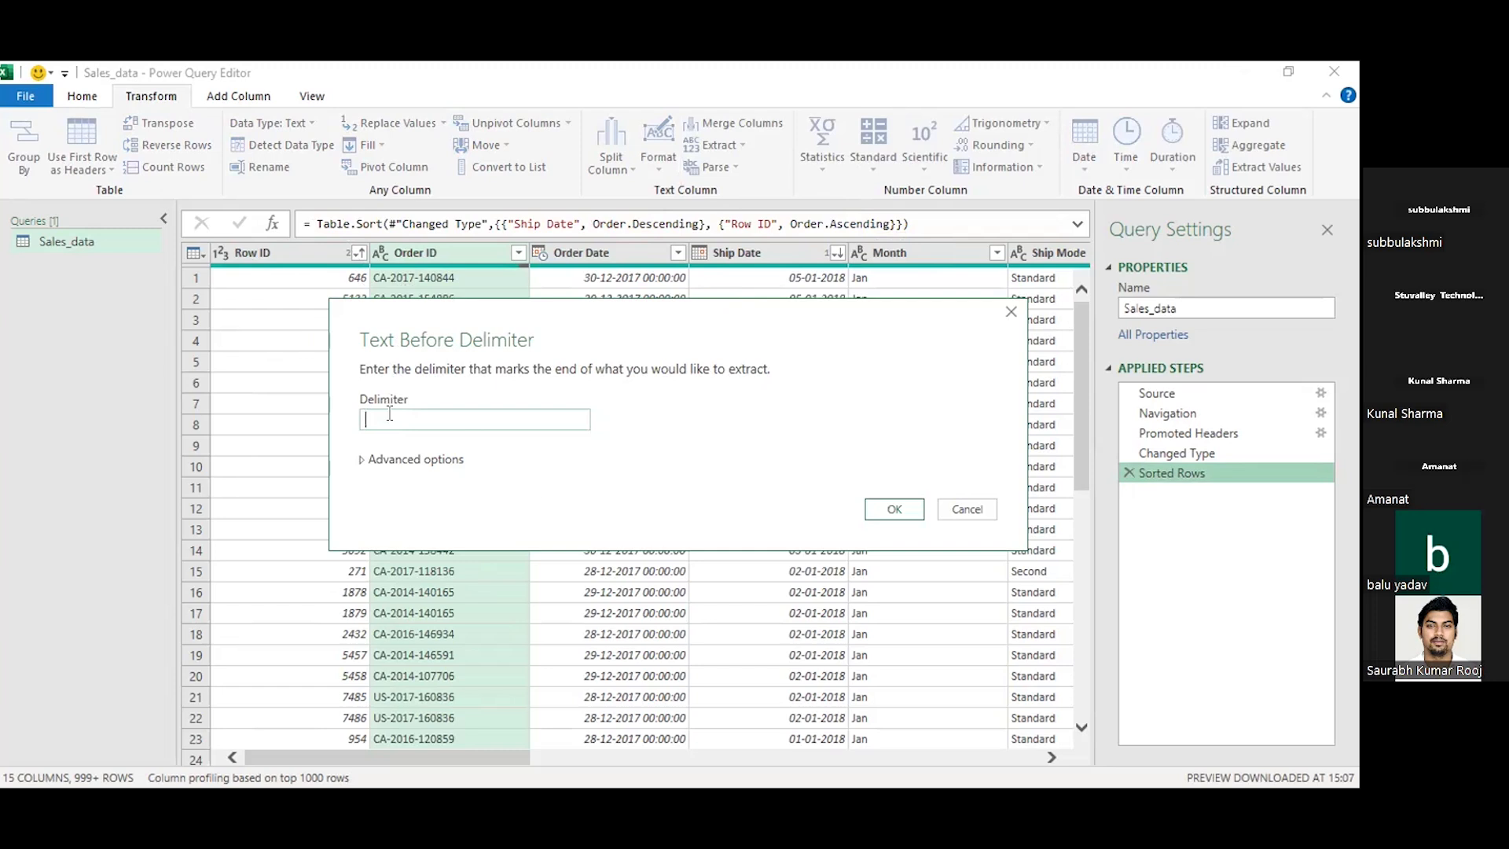
{"action": "left_click", "coordinate": [369, 456]}
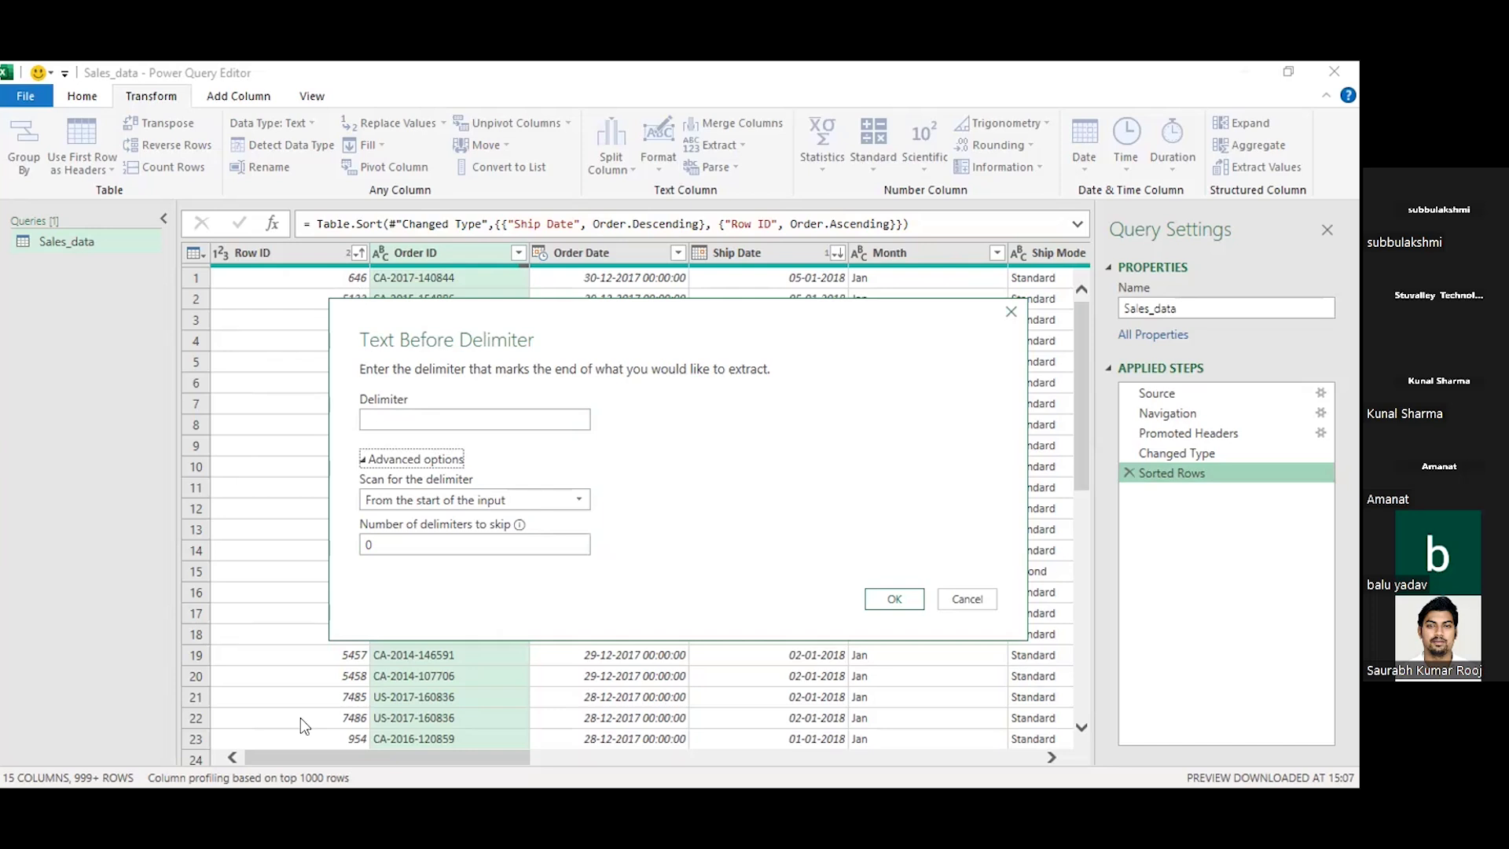
{"action": "left_click", "coordinate": [545, 421]}
{"action": "type", "text": "-"}
{"action": "key", "text": "Return"}
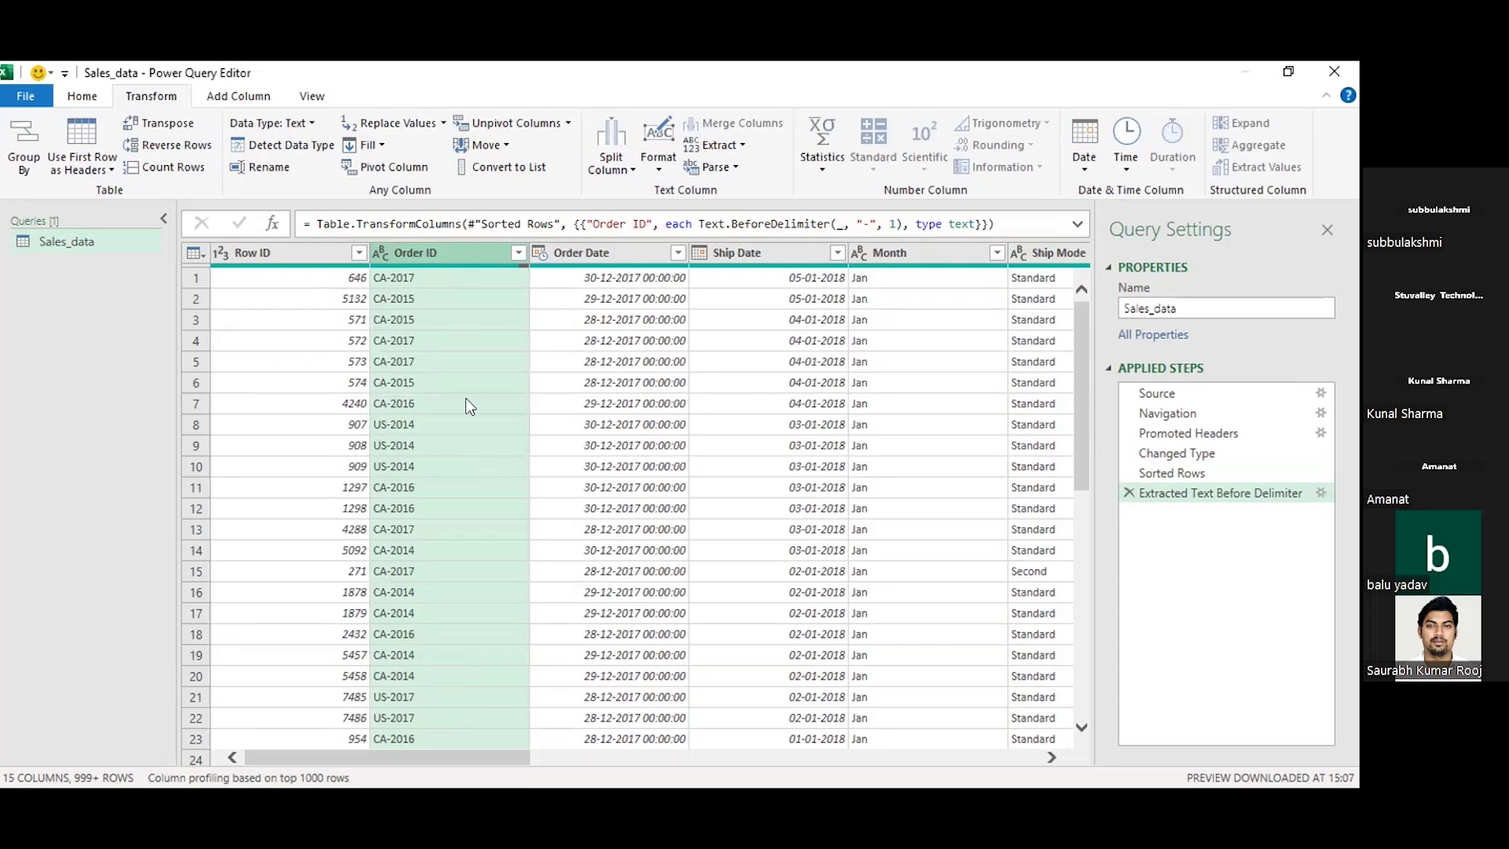
{"action": "scroll", "coordinate": [468, 437], "scroll_direction": "down", "scroll_amount": 3}
{"action": "scroll", "coordinate": [468, 437], "scroll_direction": "up", "scroll_amount": 3}
{"action": "left_click", "coordinate": [1127, 491]}
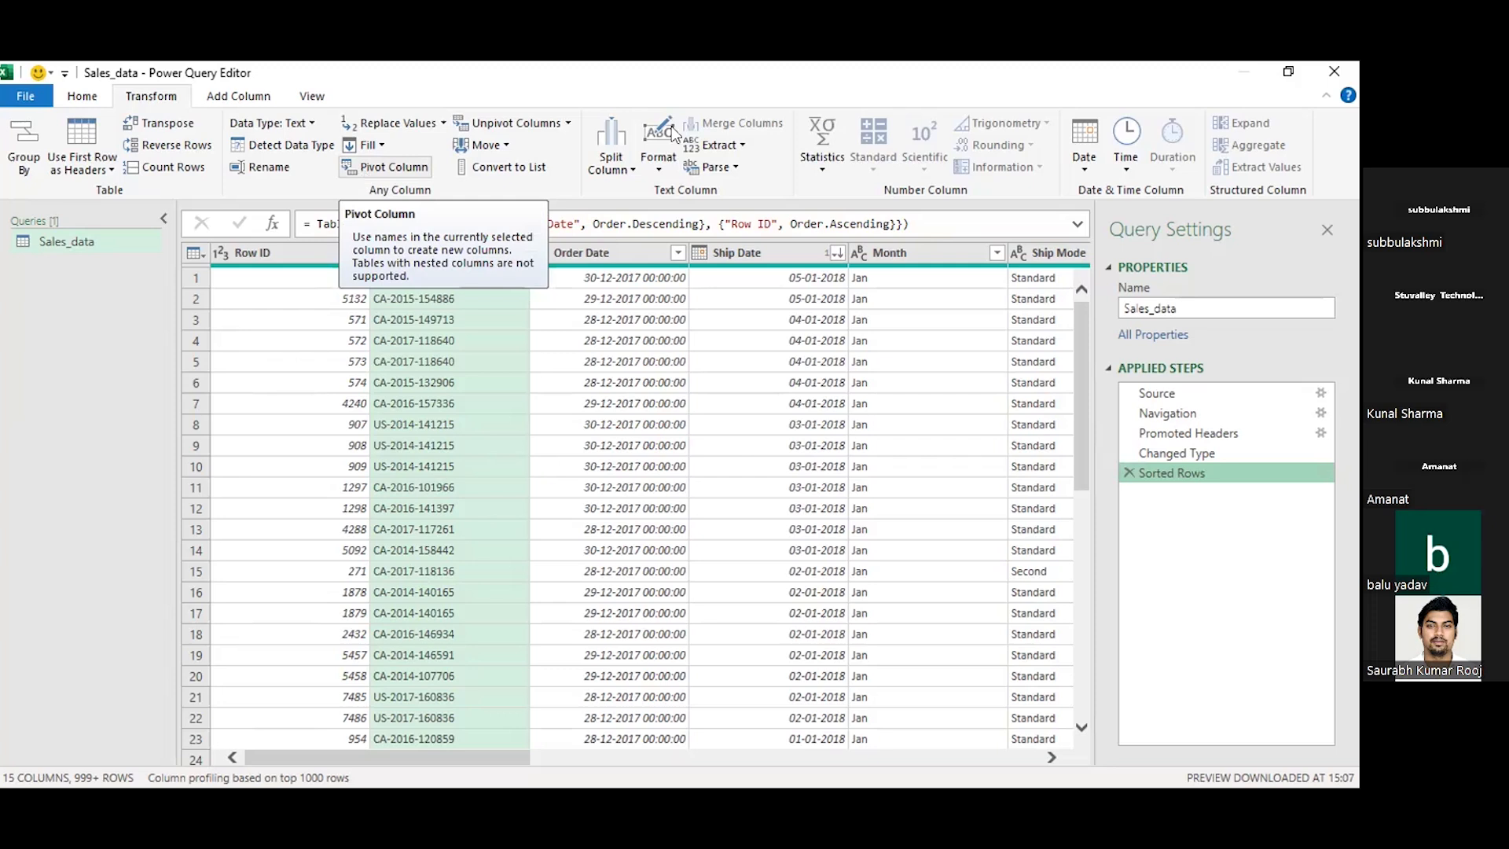
{"action": "left_click", "coordinate": [726, 151]}
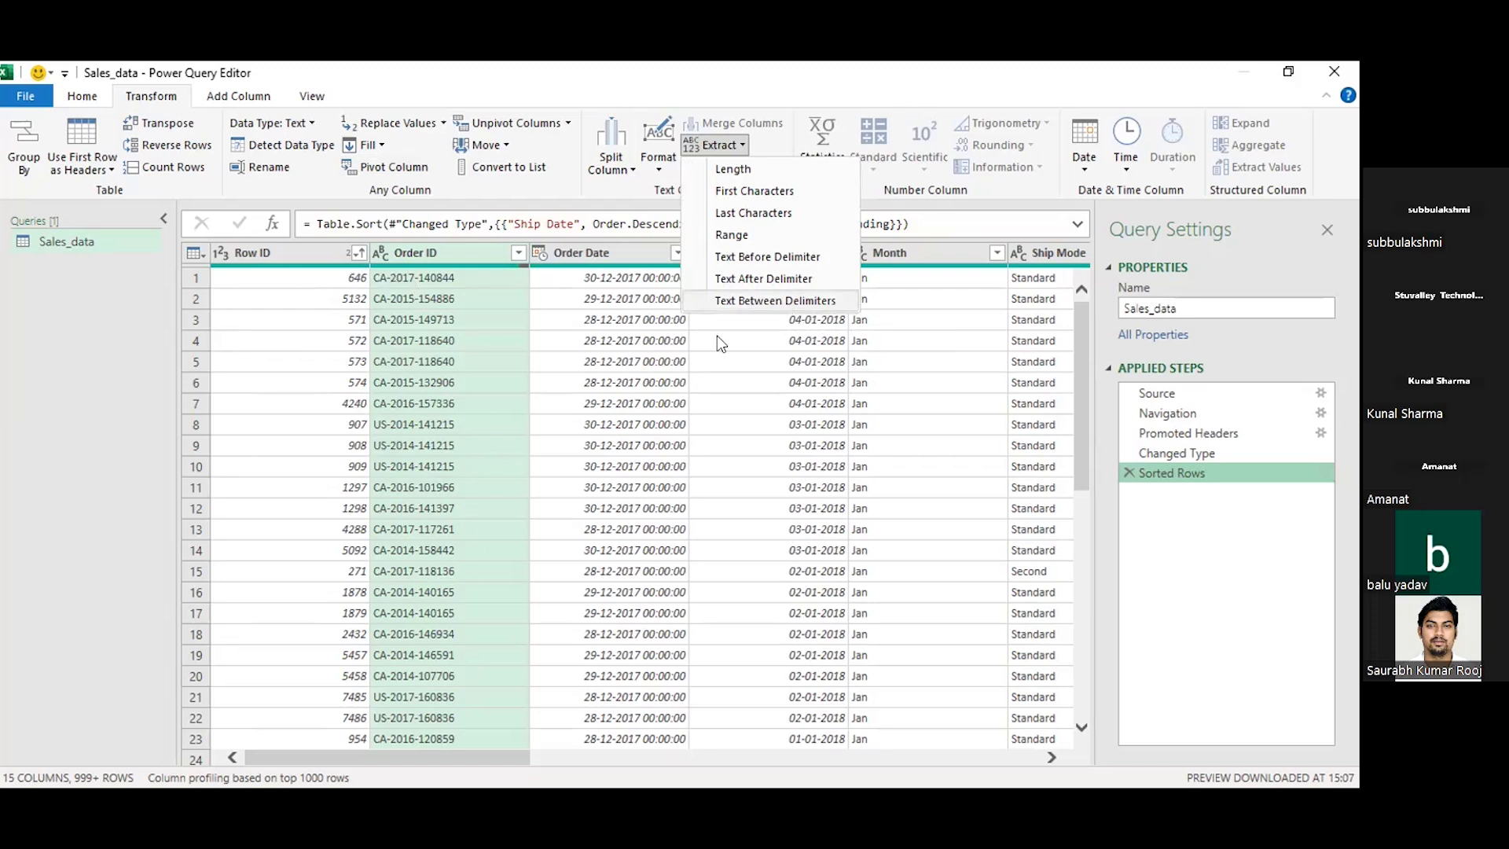
{"action": "left_click", "coordinate": [557, 310]}
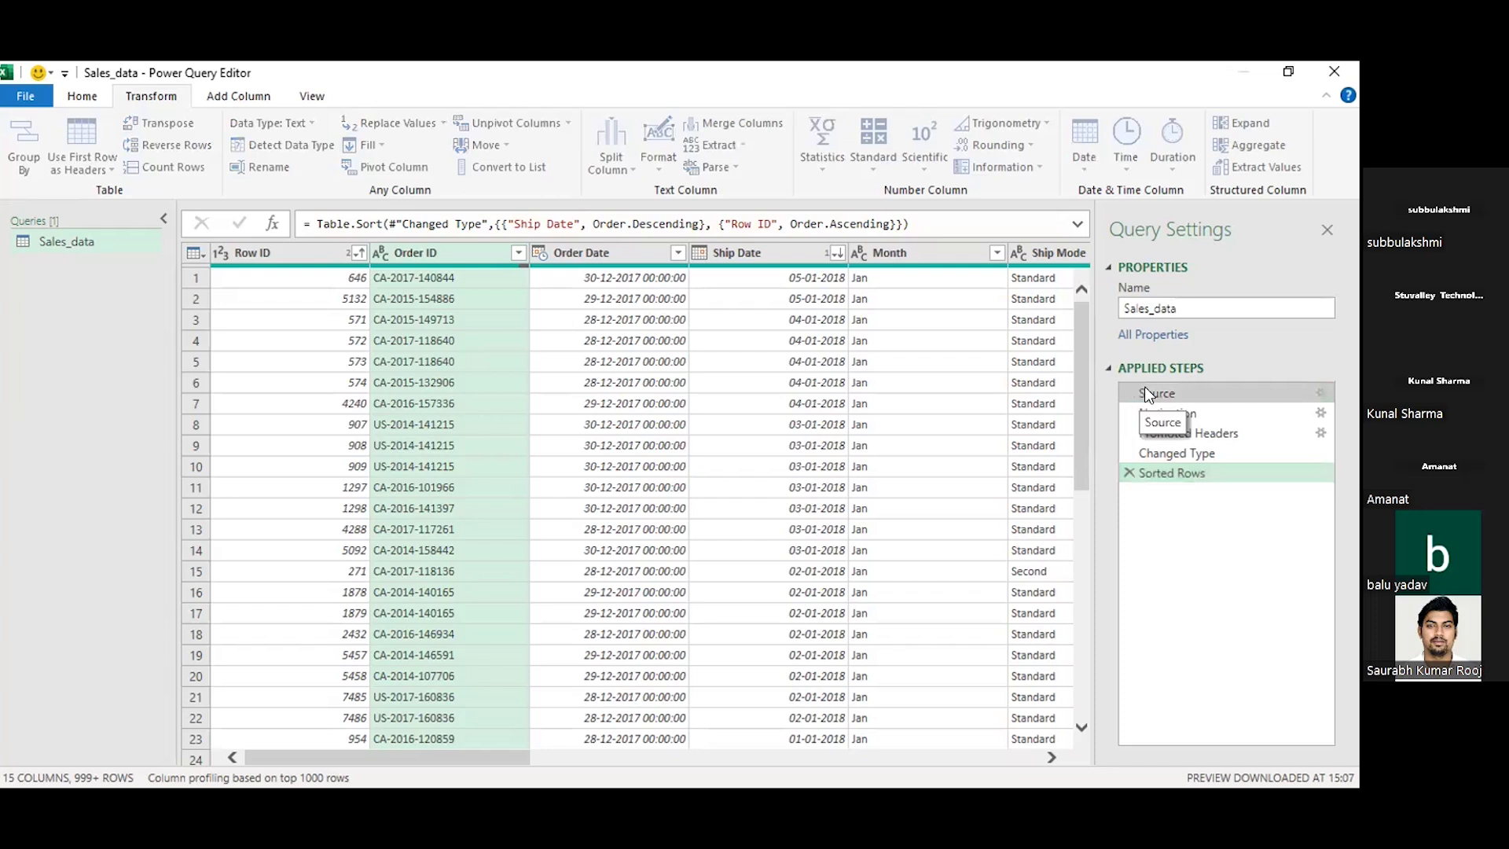
- Inspect the Source step's file path and available file types in its settings, keeping Excel Workbook as the file type
{"action": "left_click", "coordinate": [1148, 393]}
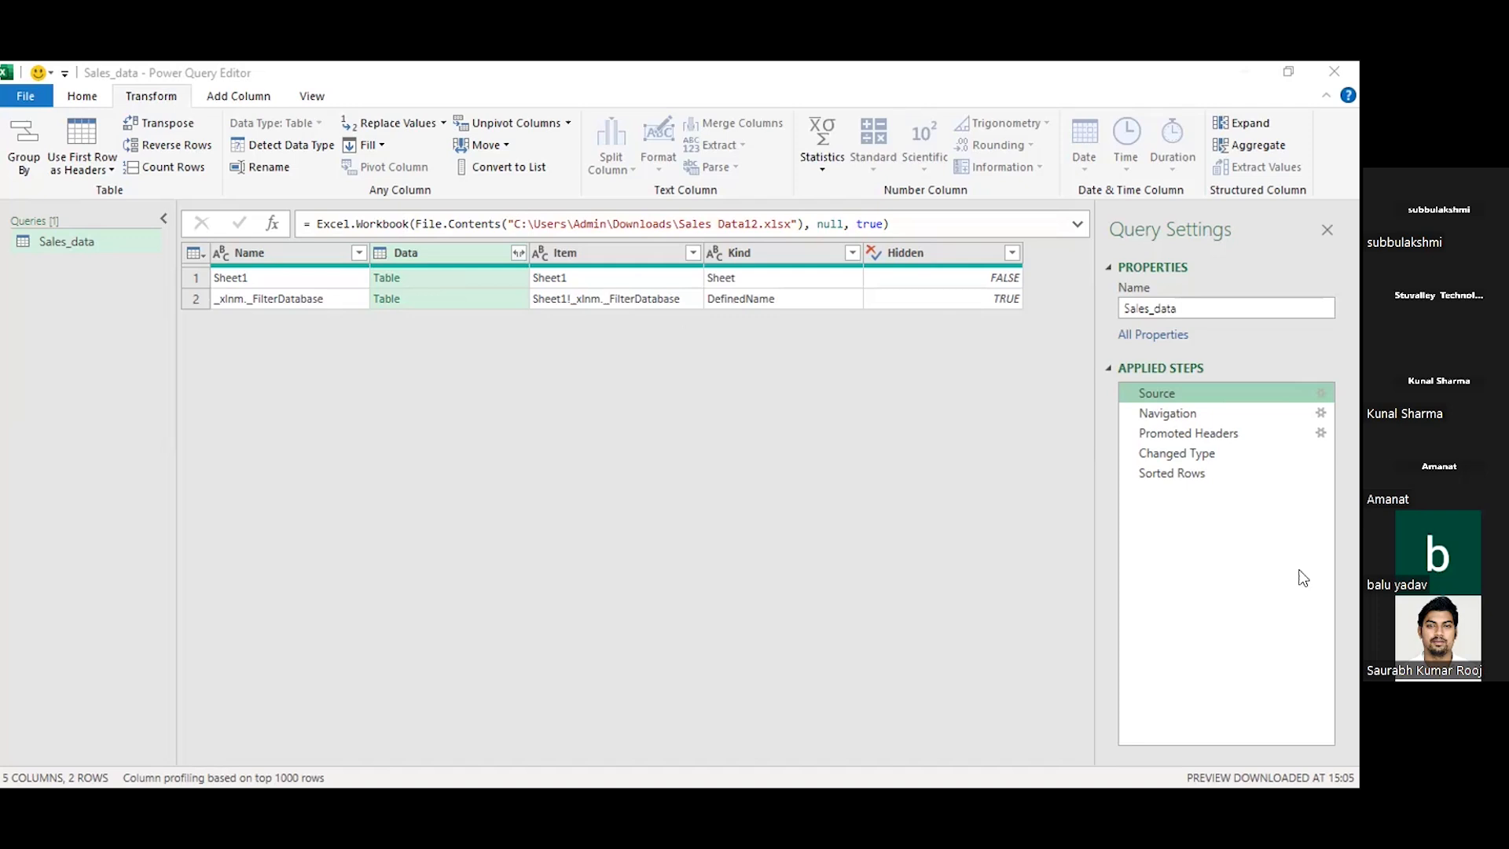
{"action": "left_click", "coordinate": [1321, 392]}
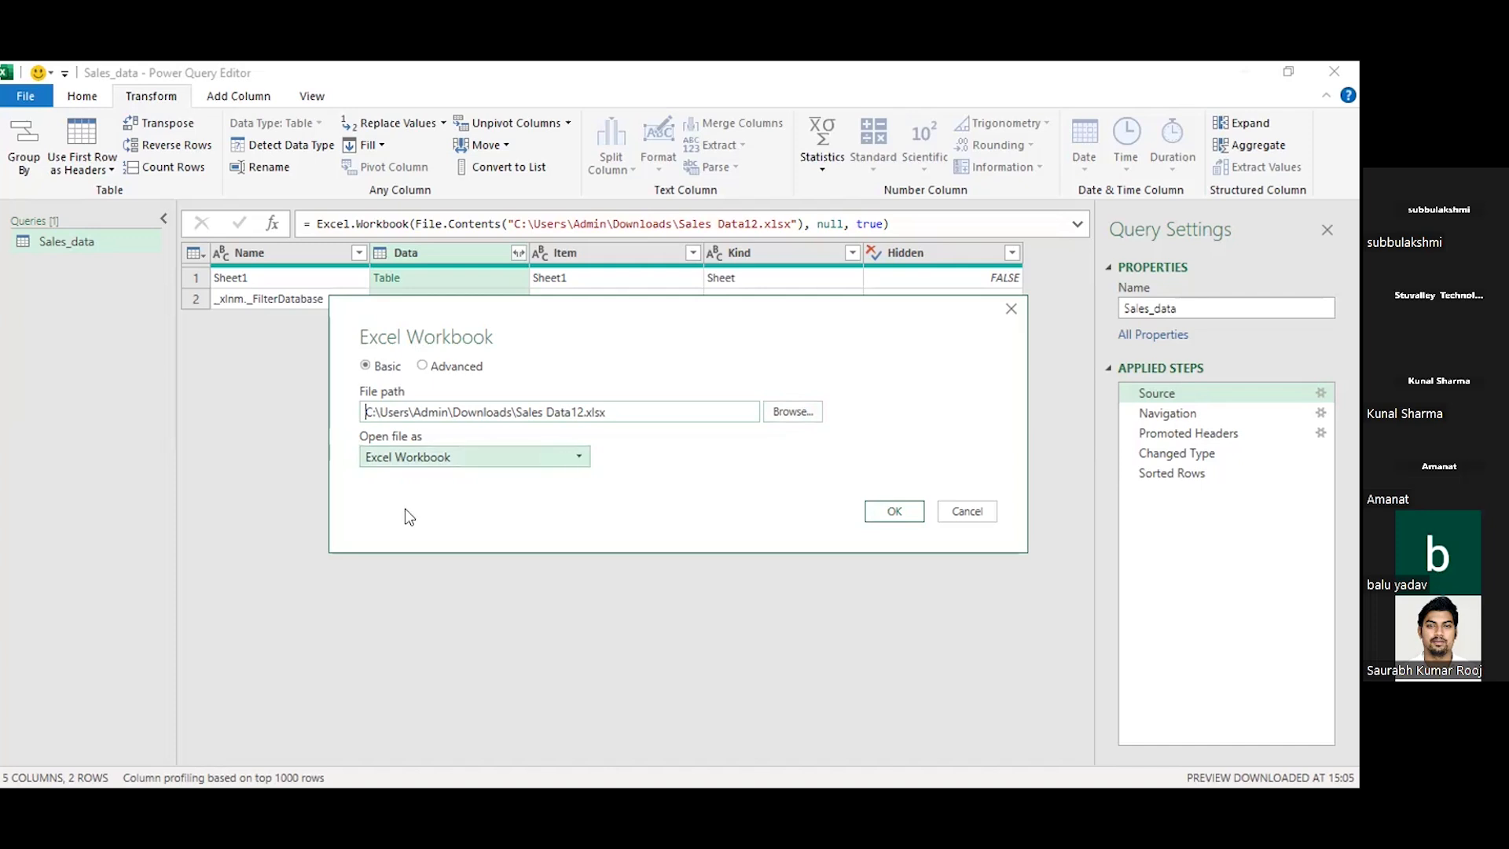
{"action": "left_click", "coordinate": [406, 456]}
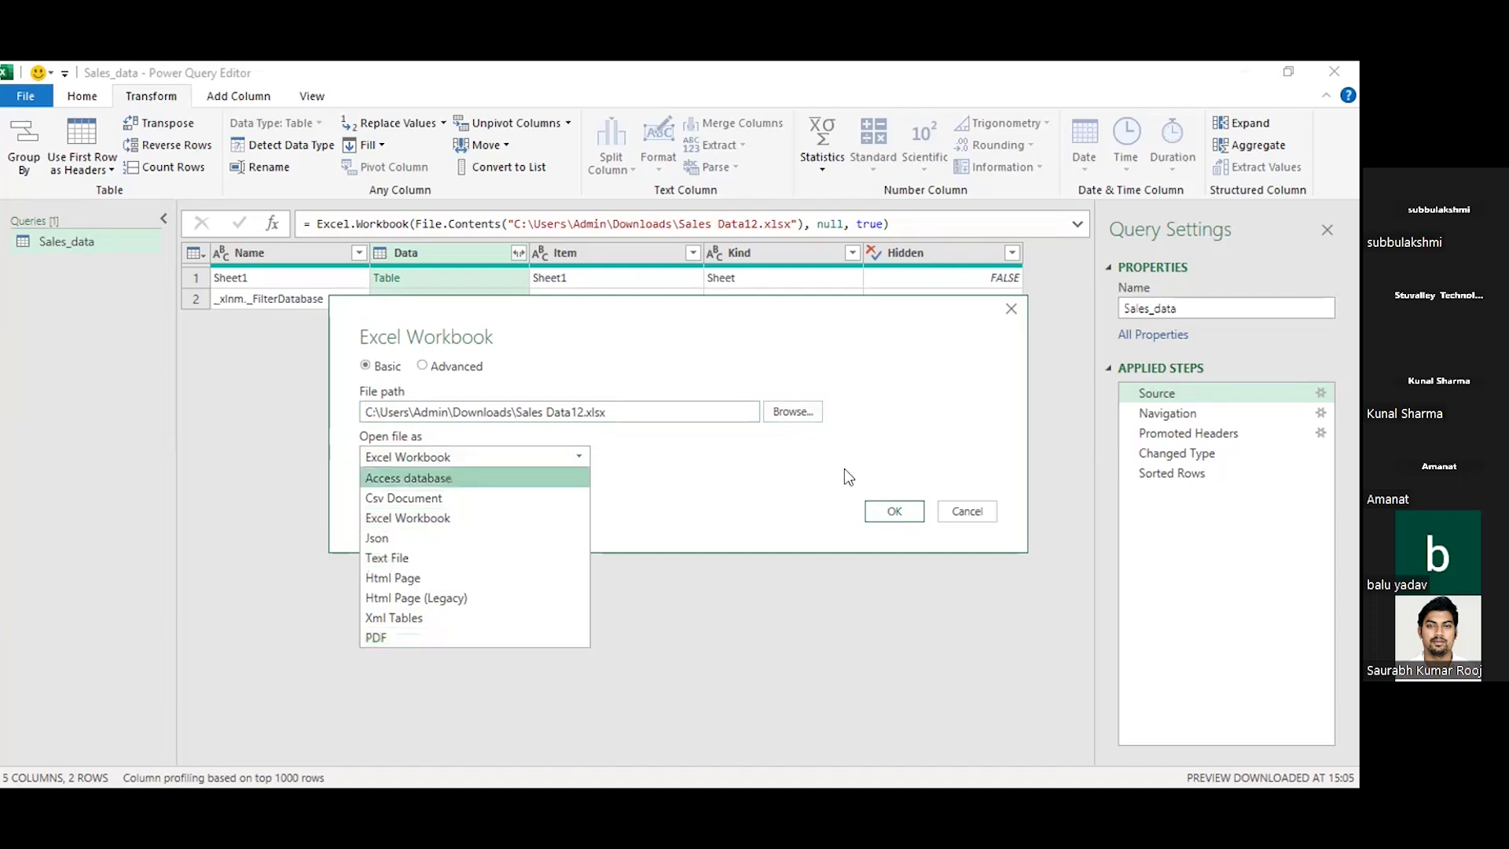
{"action": "left_click", "coordinate": [582, 458]}
{"action": "left_click", "coordinate": [909, 511]}
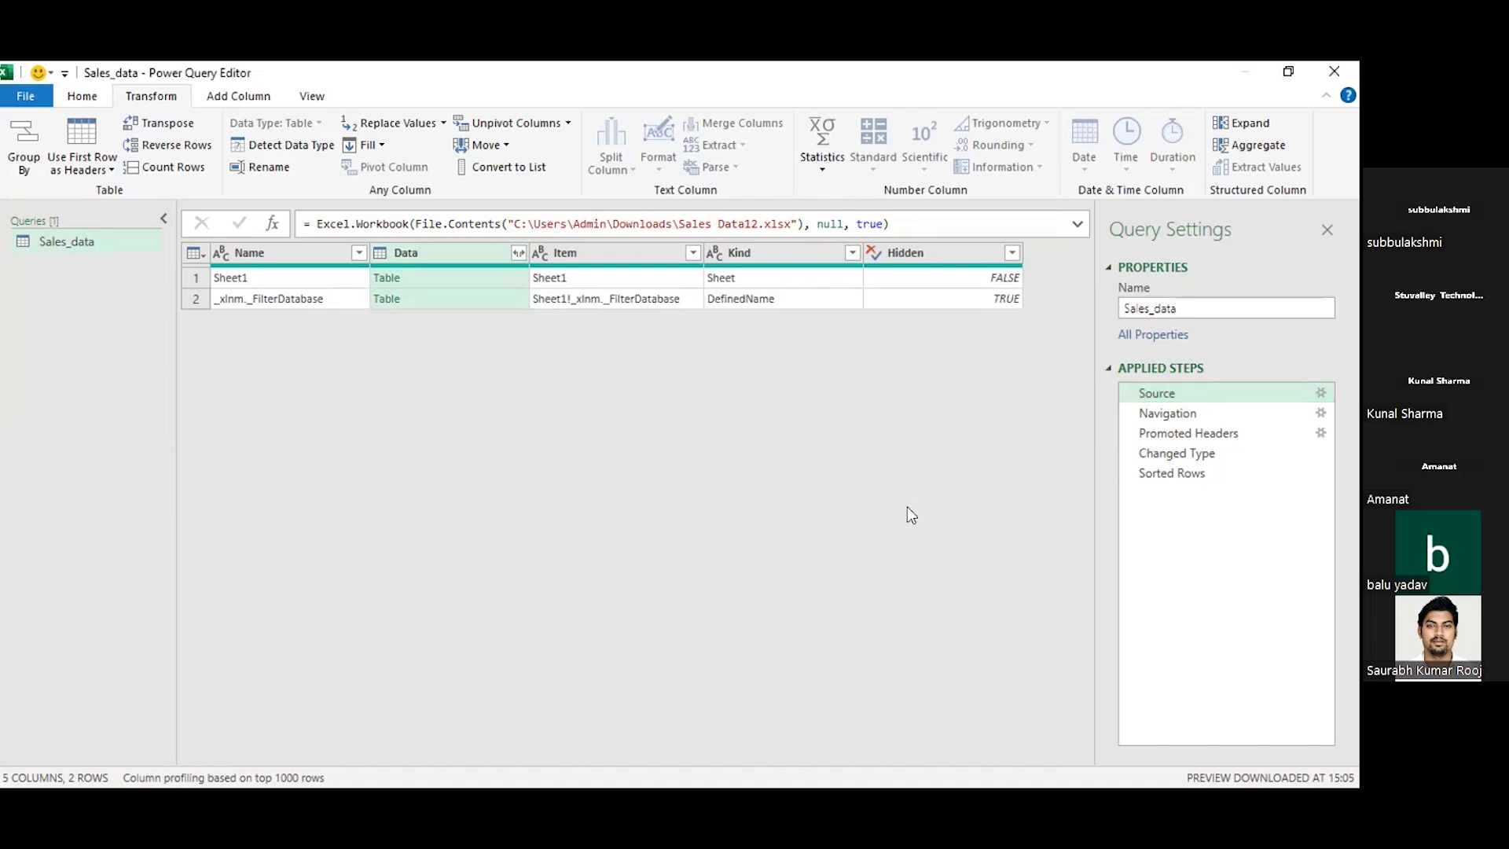